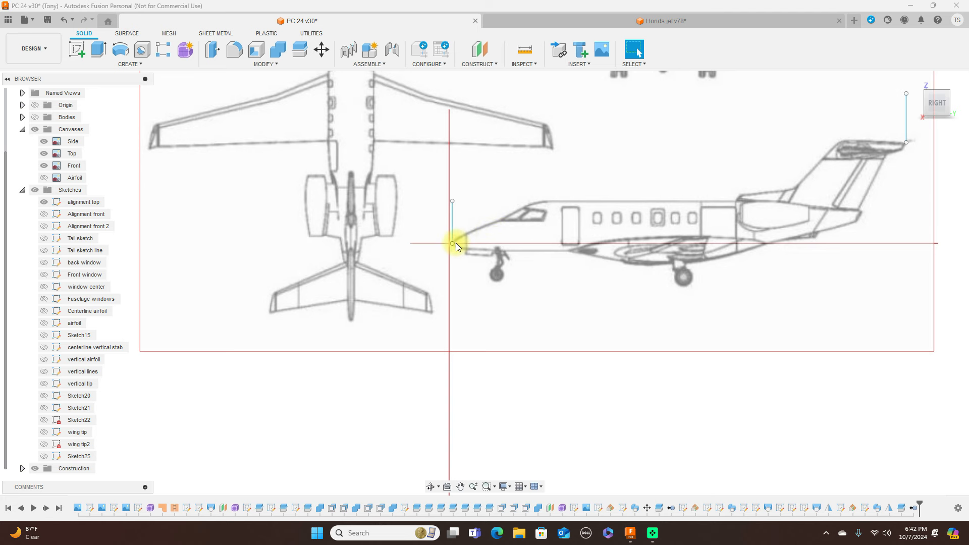
Step: Hide the "alignment top" sketch so only the aircraft reference canvases remain displayed
scroll(551, 266, "down", 2)
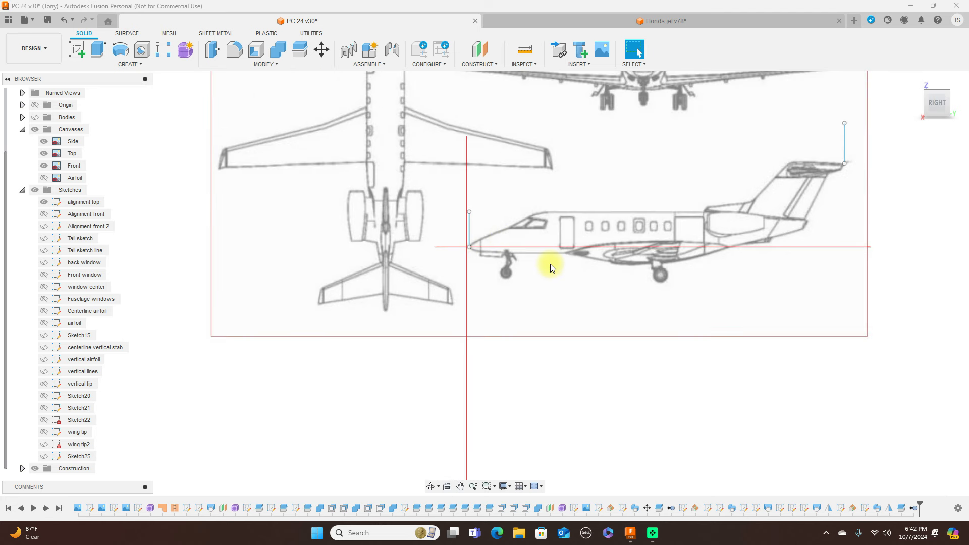
scroll(387, 235, "up", 1)
scroll(610, 235, "down", 1)
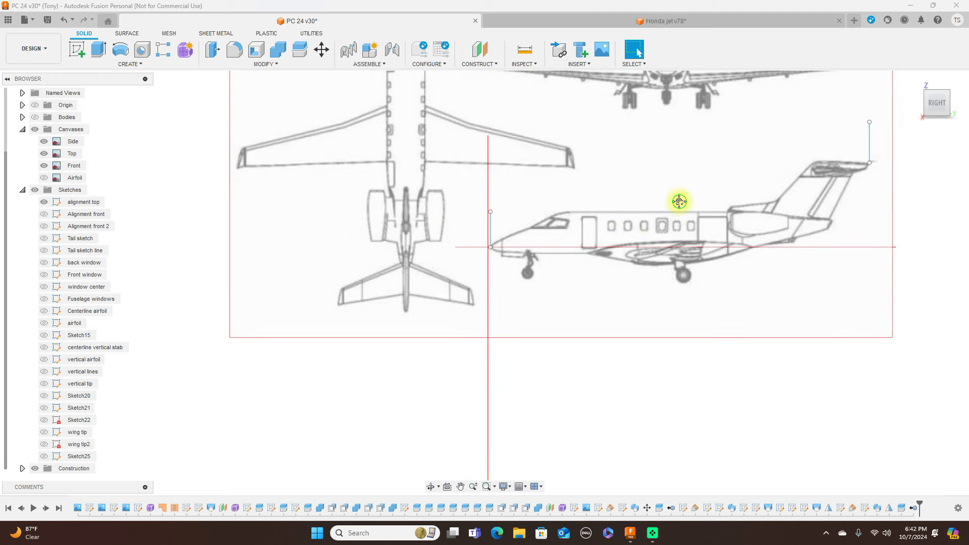
middle_click_drag(679, 201, 584, 240)
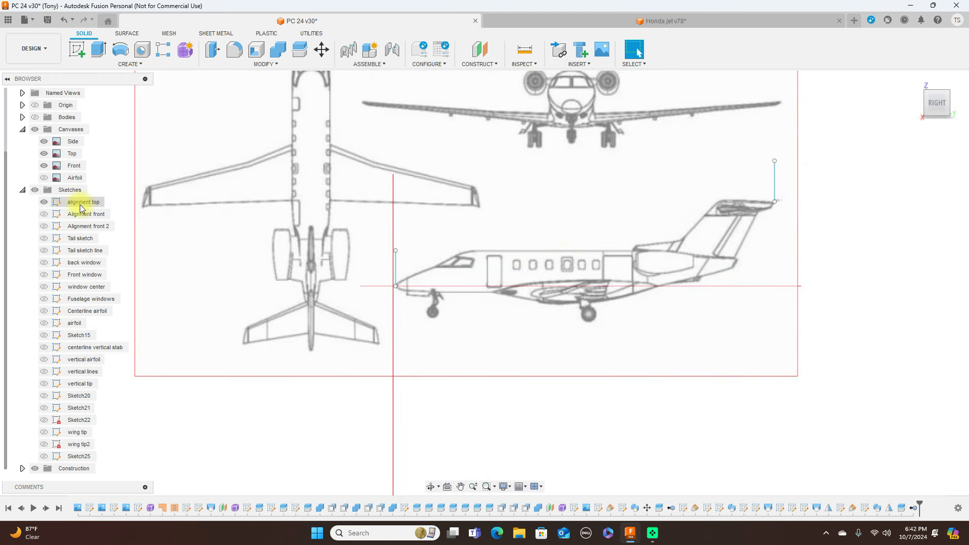
left_click(45, 202)
scroll(320, 222, "up", 1)
middle_click_drag(552, 225, 480, 218)
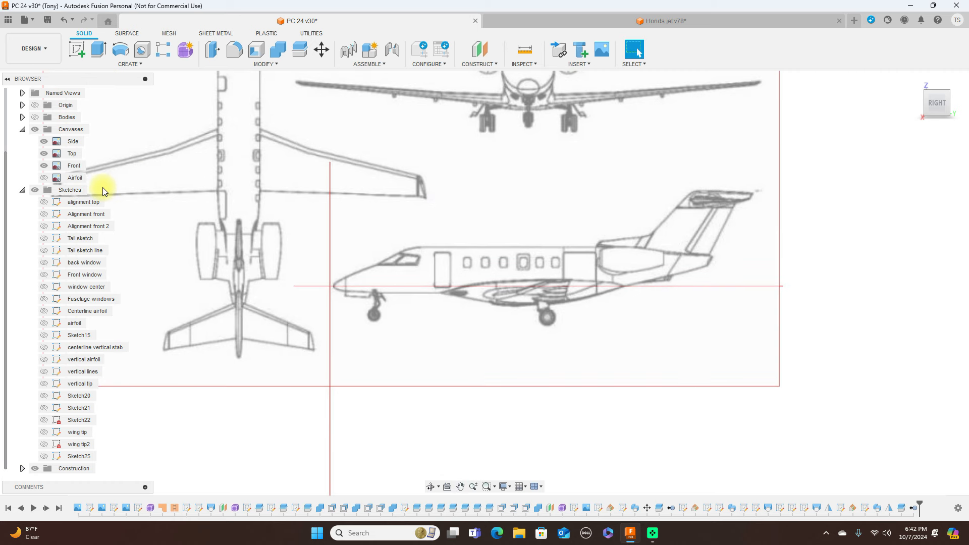
Step: Show all the bodies over the side-view reference canvas
left_click(36, 118)
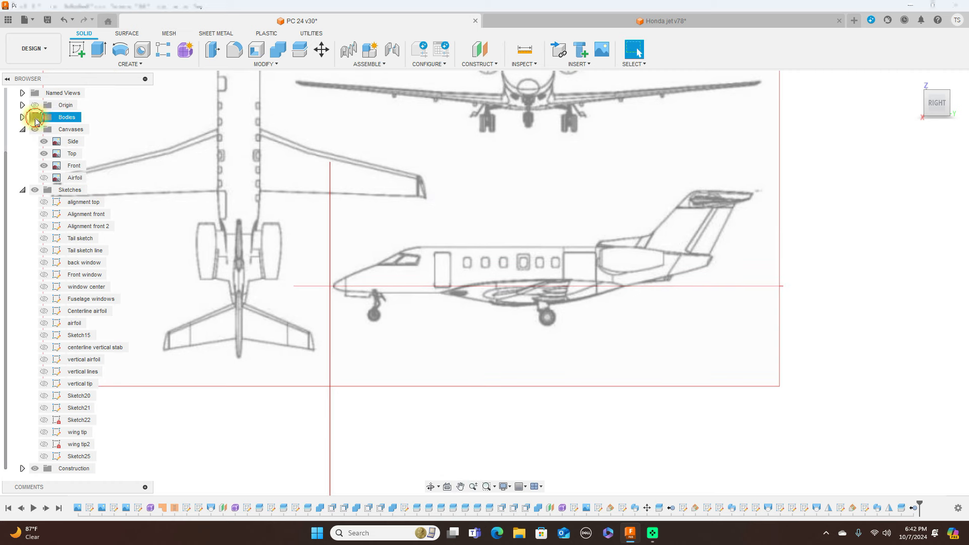
left_click(35, 117)
scroll(491, 205, "up", 3)
middle_click_drag(574, 223, 600, 121)
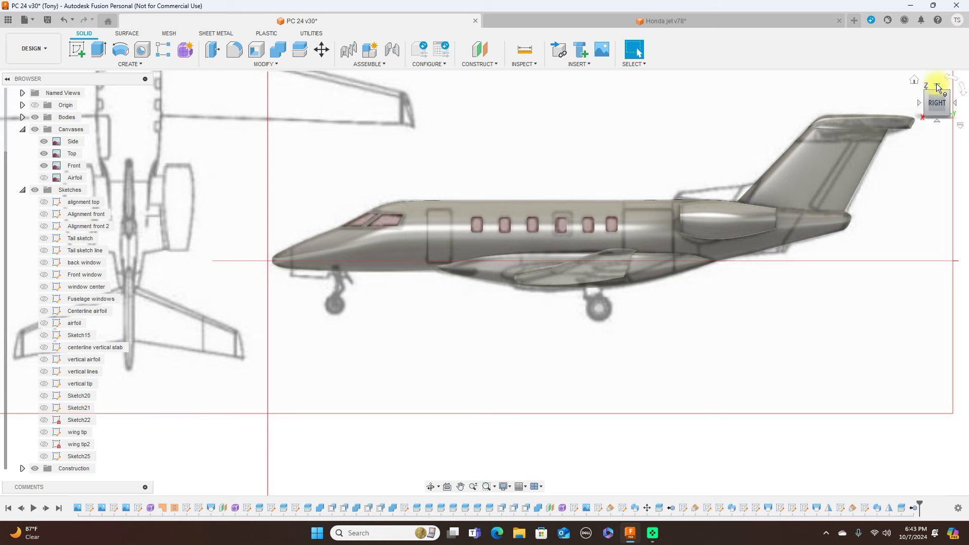
Step: Compare the aircraft bodies with the reference canvases in the top and front views, ending in the right view
left_click(938, 87)
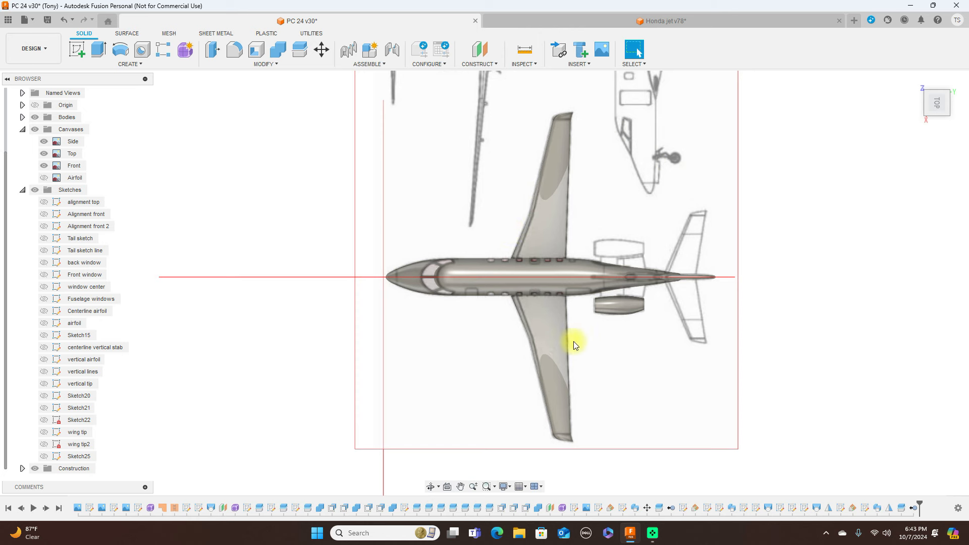
scroll(595, 186, "up", 1)
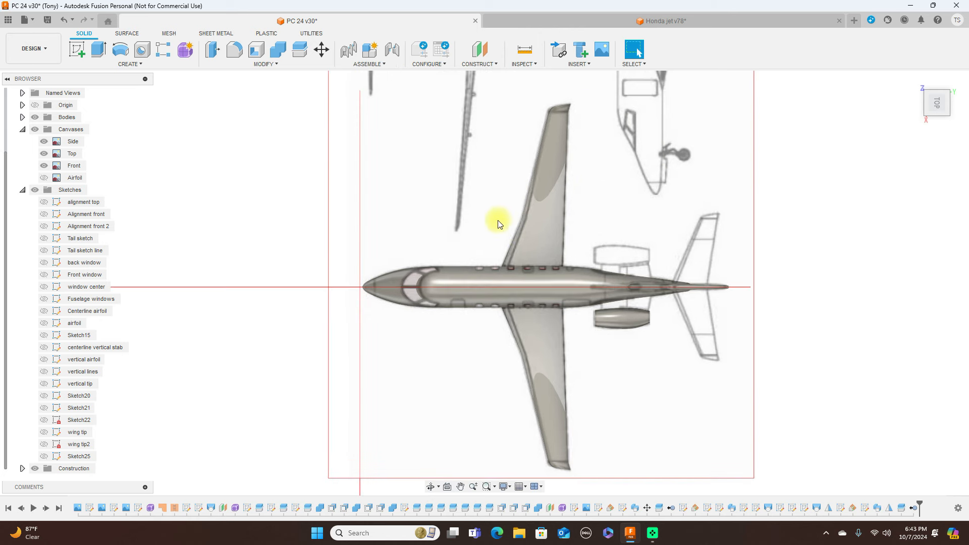
left_click(937, 125)
left_click(920, 104)
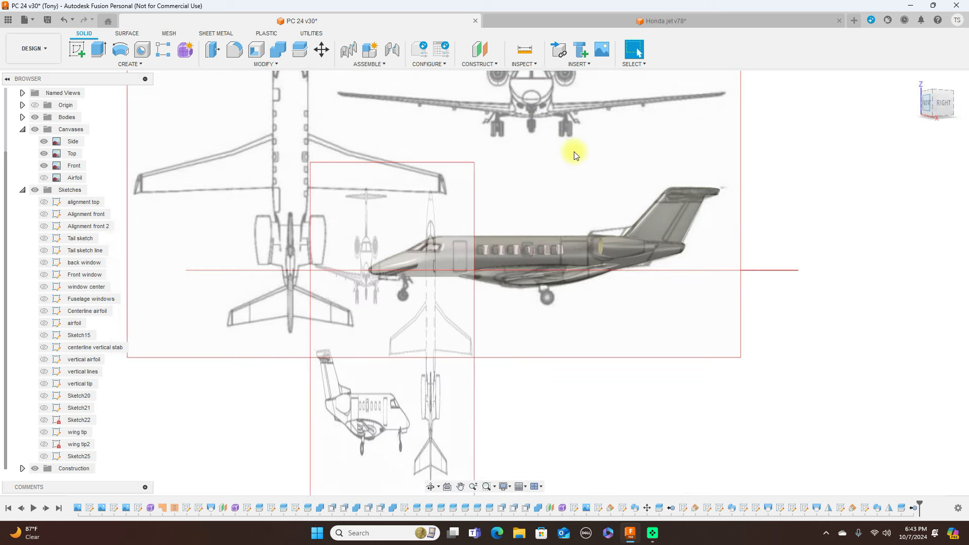
scroll(480, 160, "up", 5)
middle_click_drag(588, 204, 619, 98)
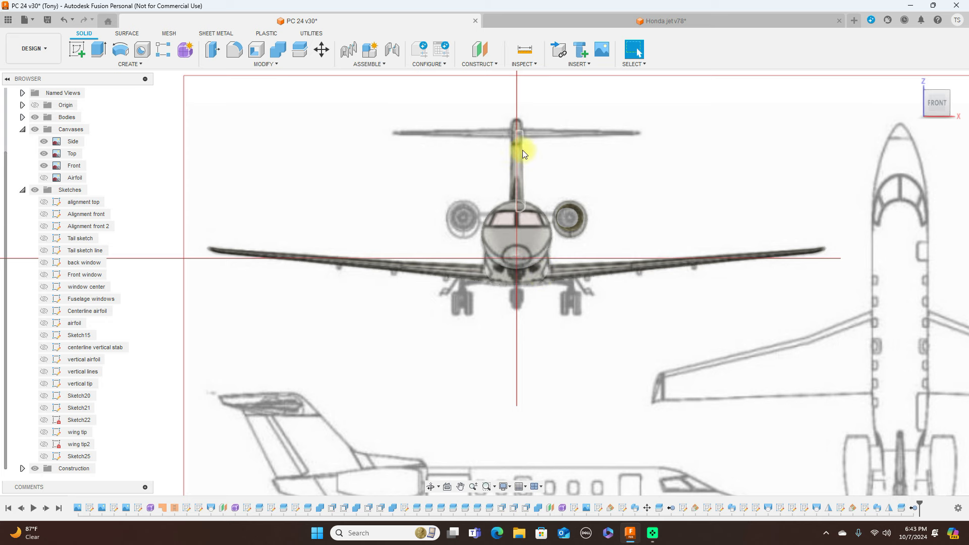
mouse_move(965, 109)
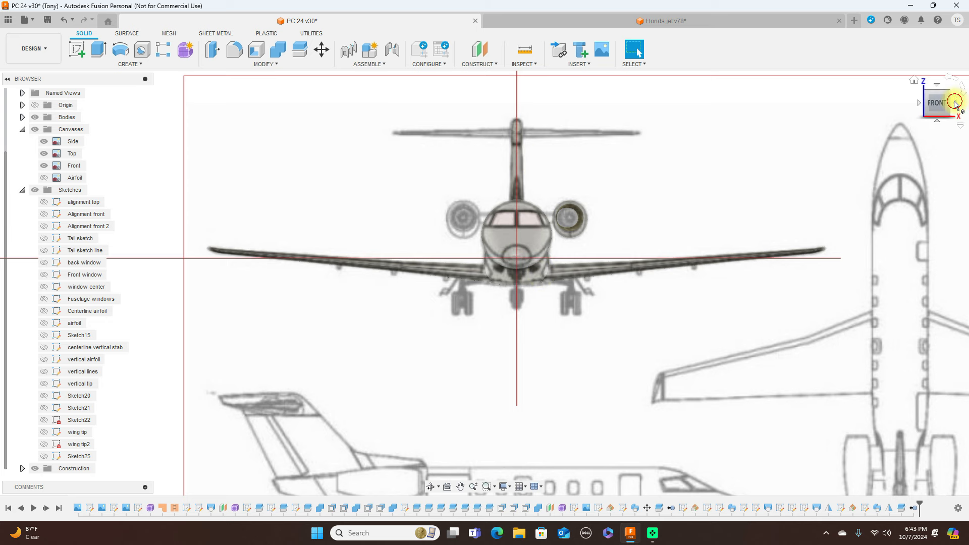
left_click(956, 103)
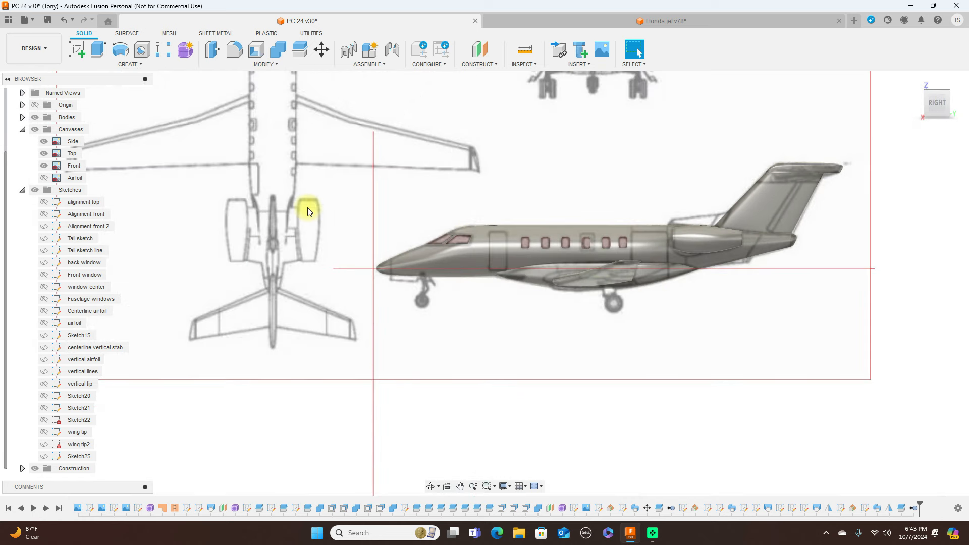
Step: Hide all the canvases to display the aircraft bodies alone
left_click(34, 129)
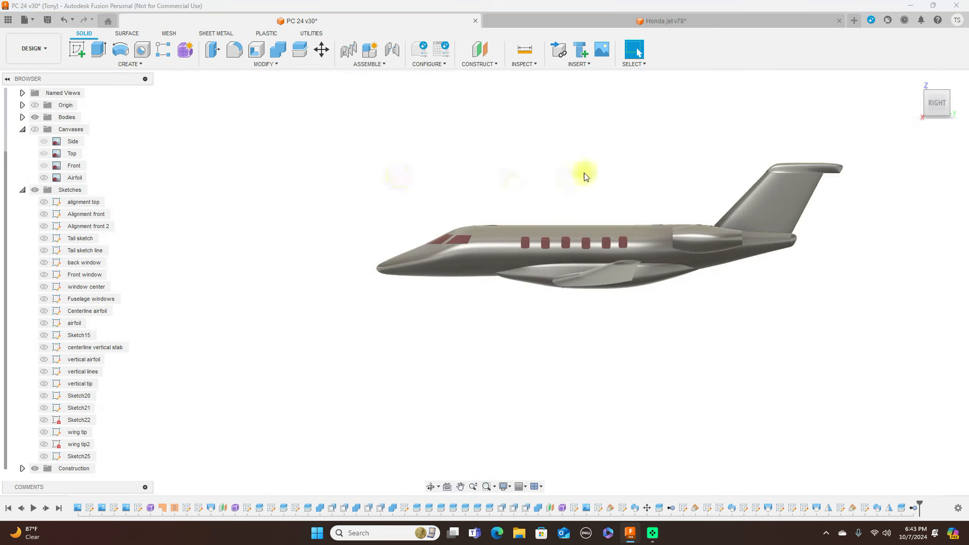
scroll(567, 180, "up", 3)
key("Escape")
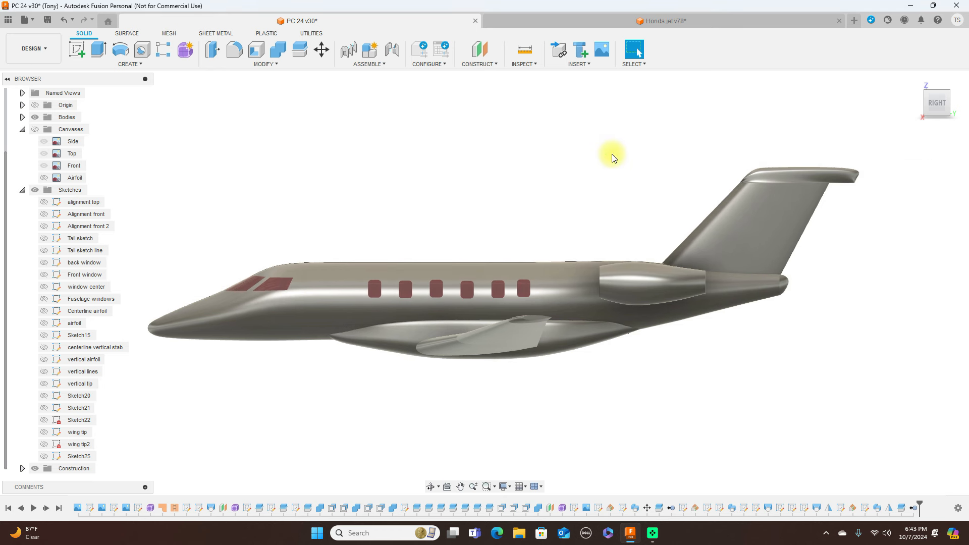
scroll(612, 157, "down", 2)
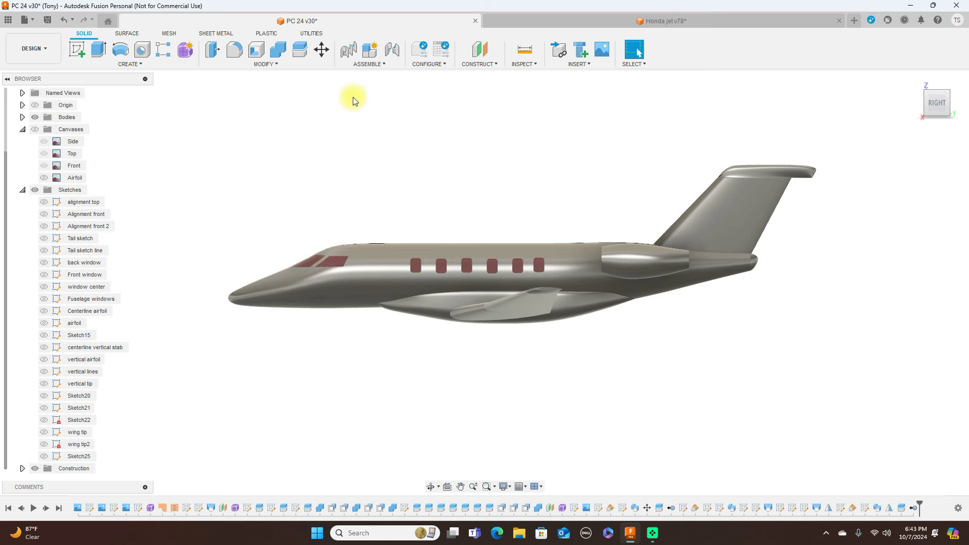
Step: Create a new design and insert the "A-380 pic" image from the Desktop folder as a canvas
left_click(25, 20)
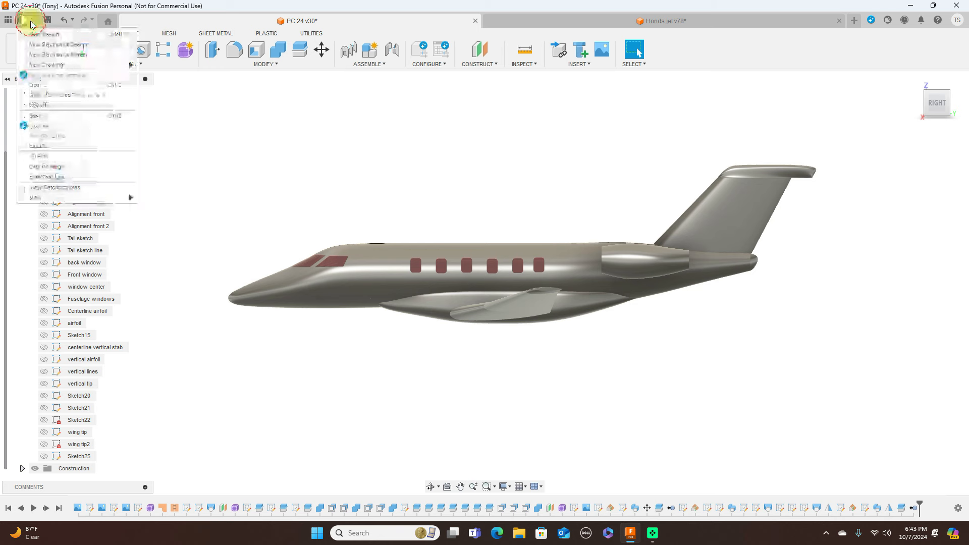
left_click(39, 35)
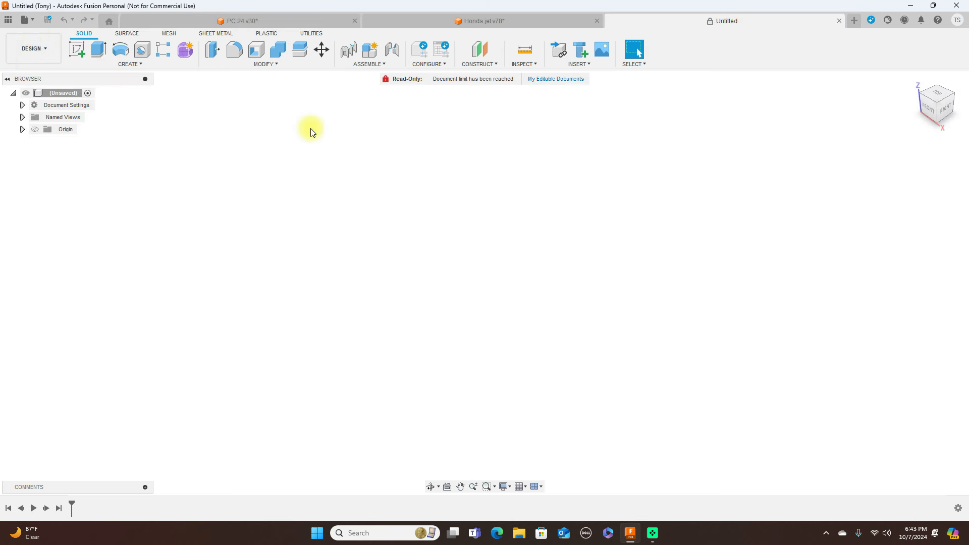
left_click(590, 64)
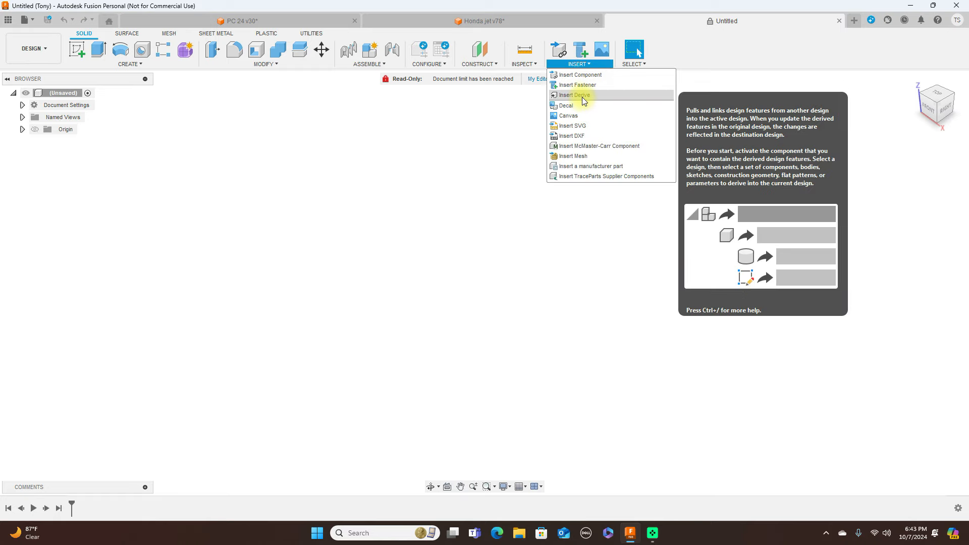
left_click(577, 116)
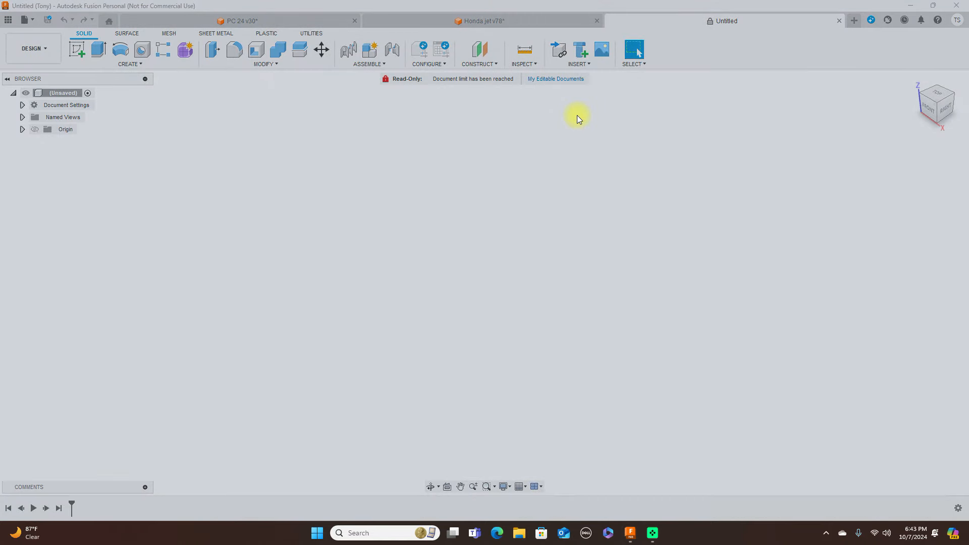
left_click(372, 366)
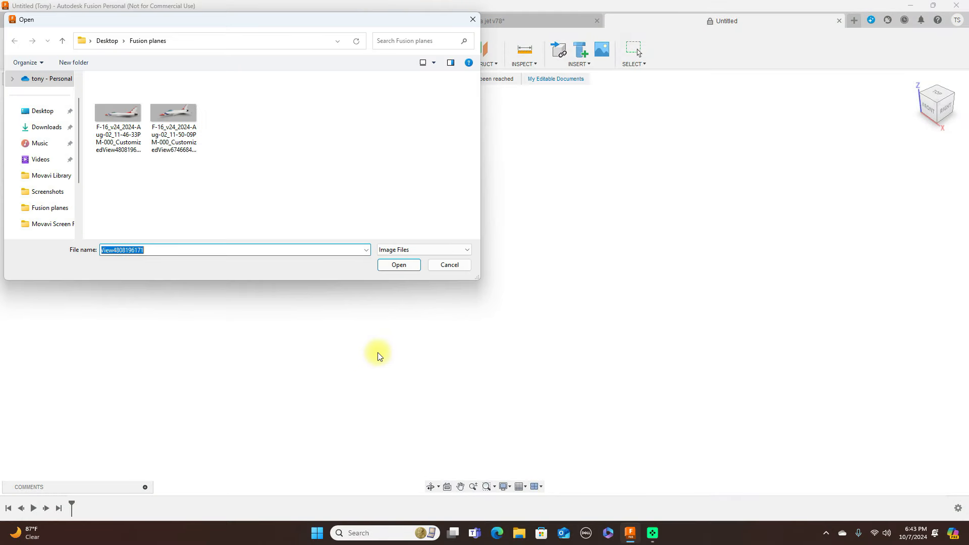
left_click(50, 110)
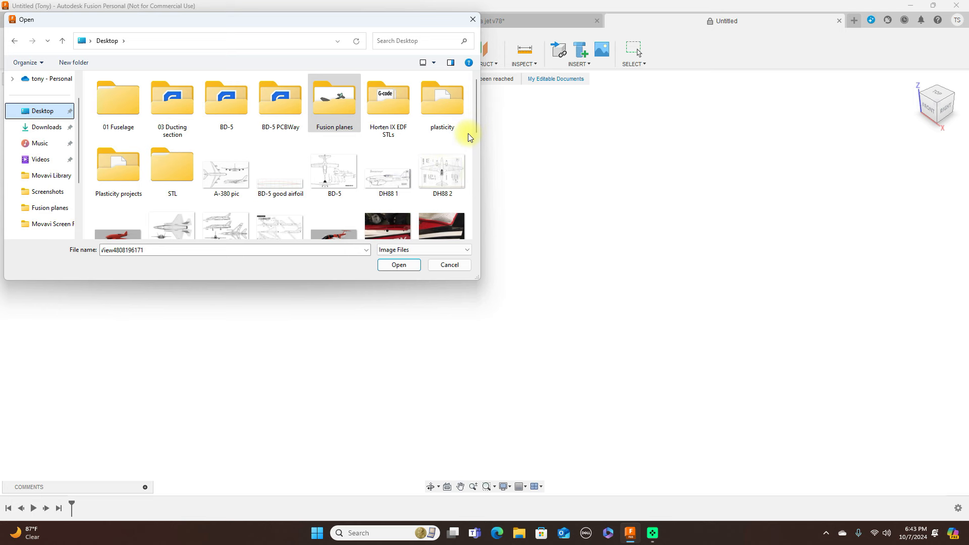
scroll(473, 141, "down", 1)
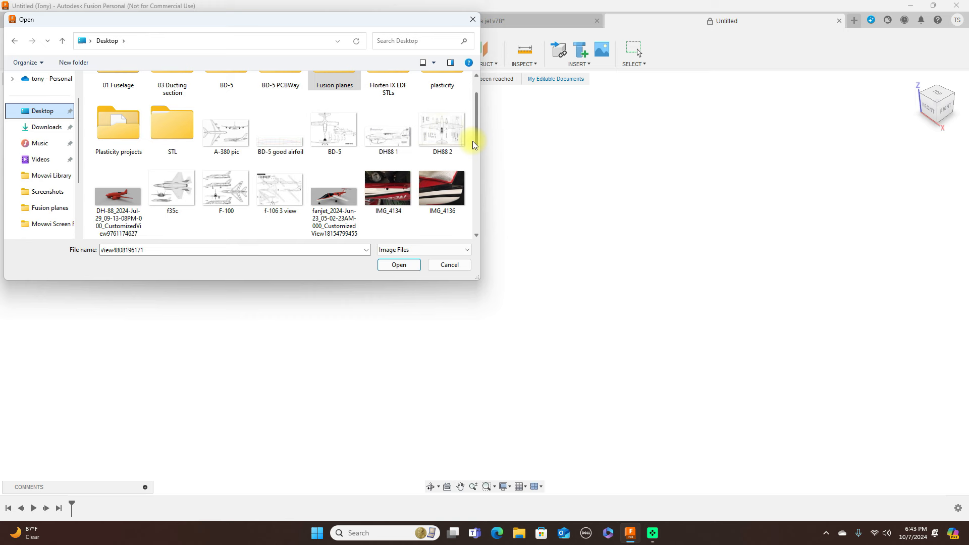
scroll(473, 141, "down", 6)
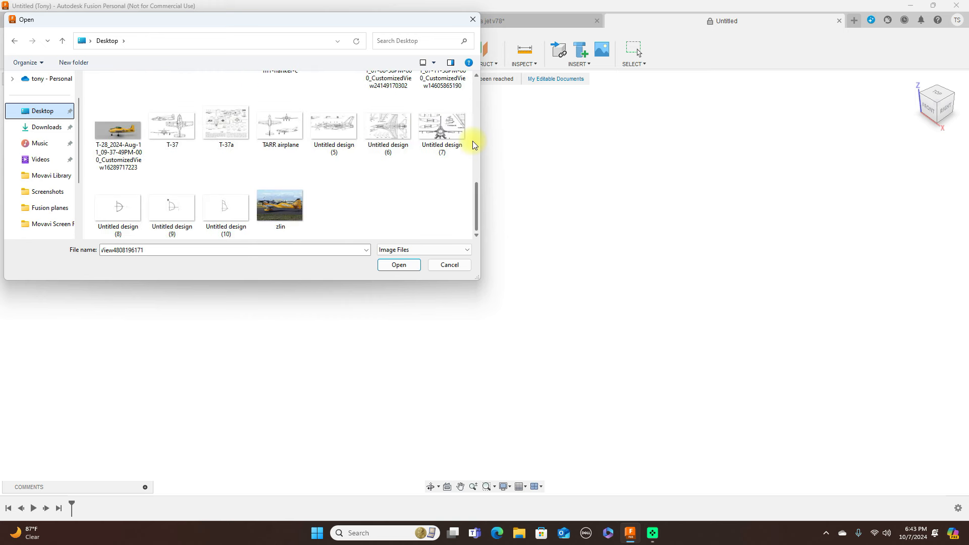
scroll(472, 141, "up", 7)
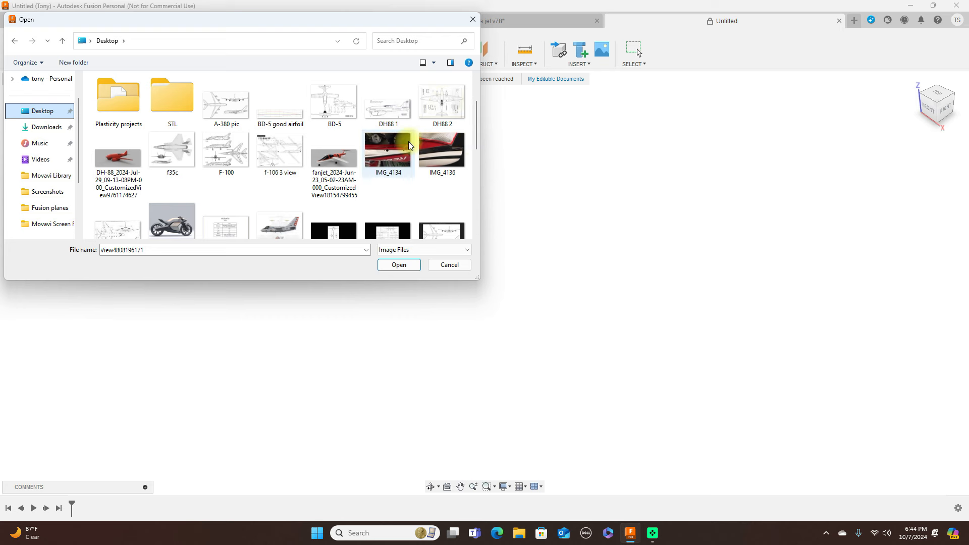
left_click(222, 105)
left_click(408, 265)
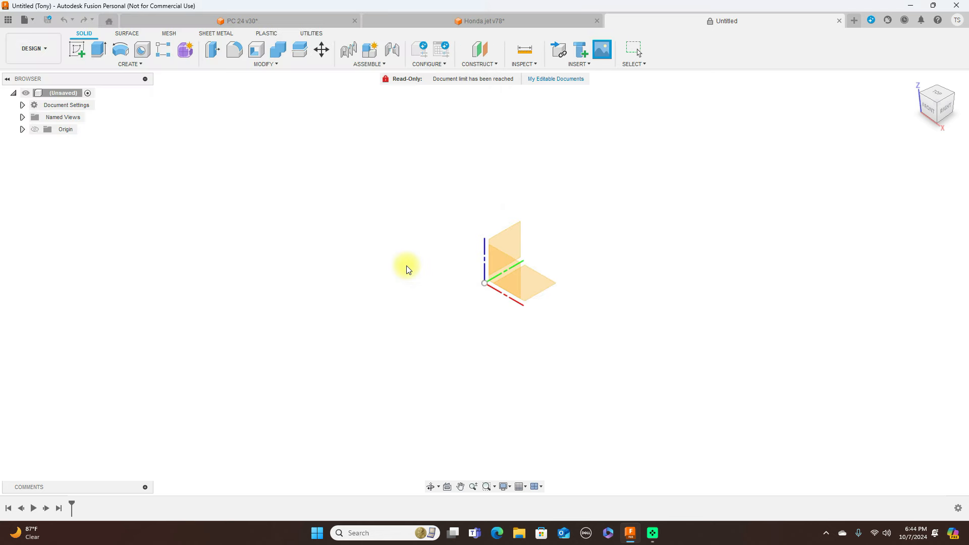
Step: Place the canvas on the YZ plane, shifted about -6.3 mm in X and 44.3 mm in Y
left_click(944, 112)
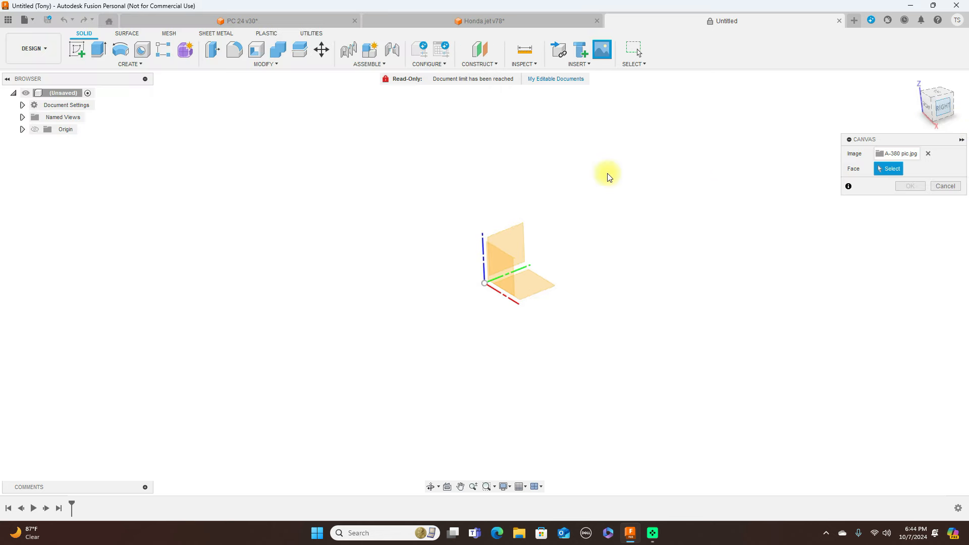
left_click(521, 251)
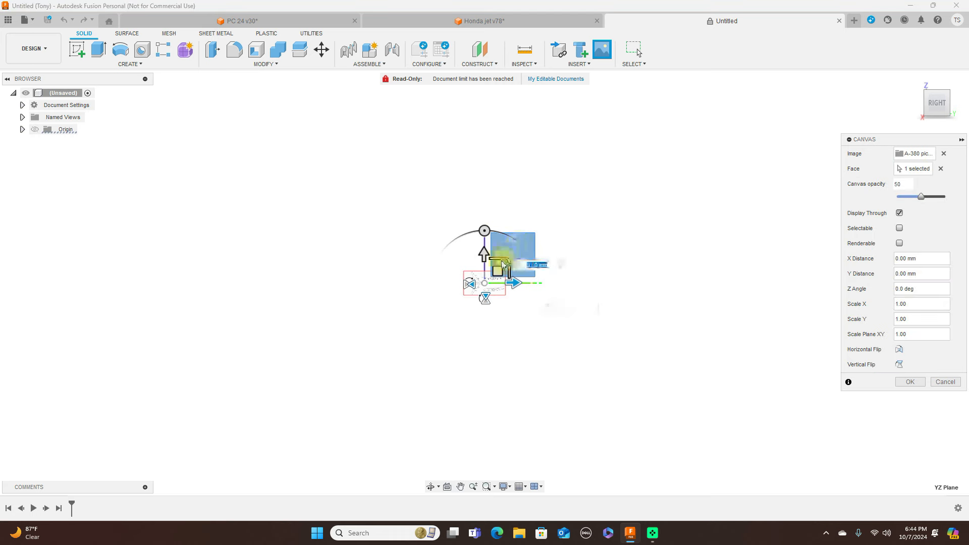
left_click_drag(507, 260, 483, 165)
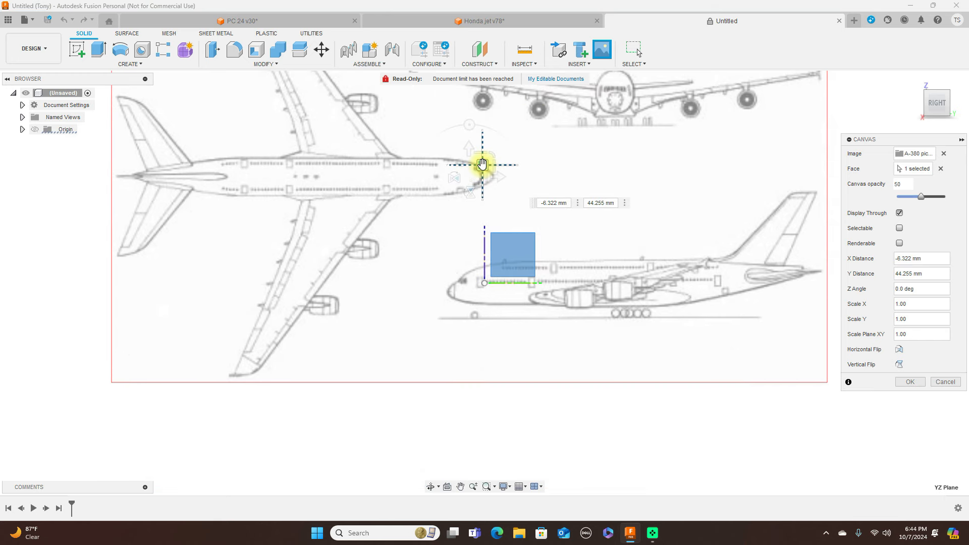
left_click(910, 381)
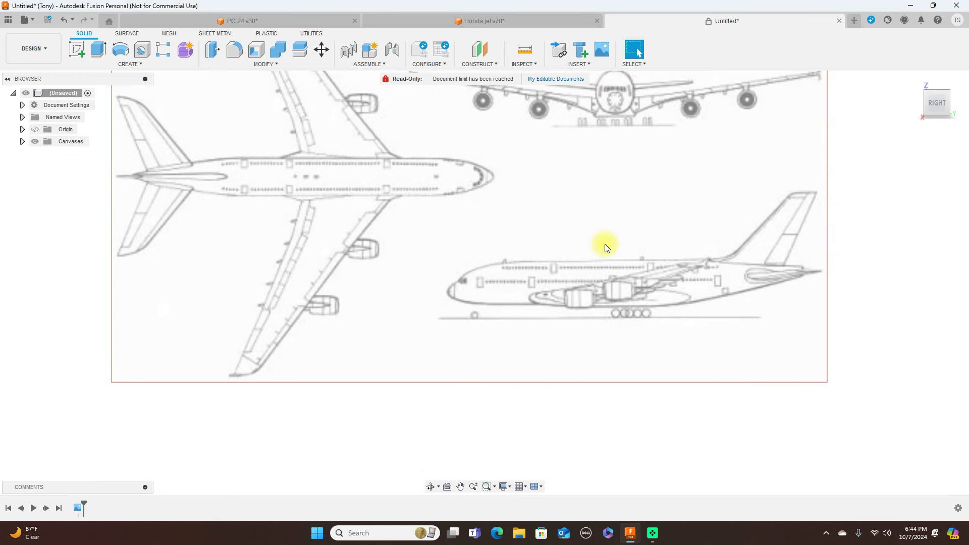
scroll(605, 244, "up", 3)
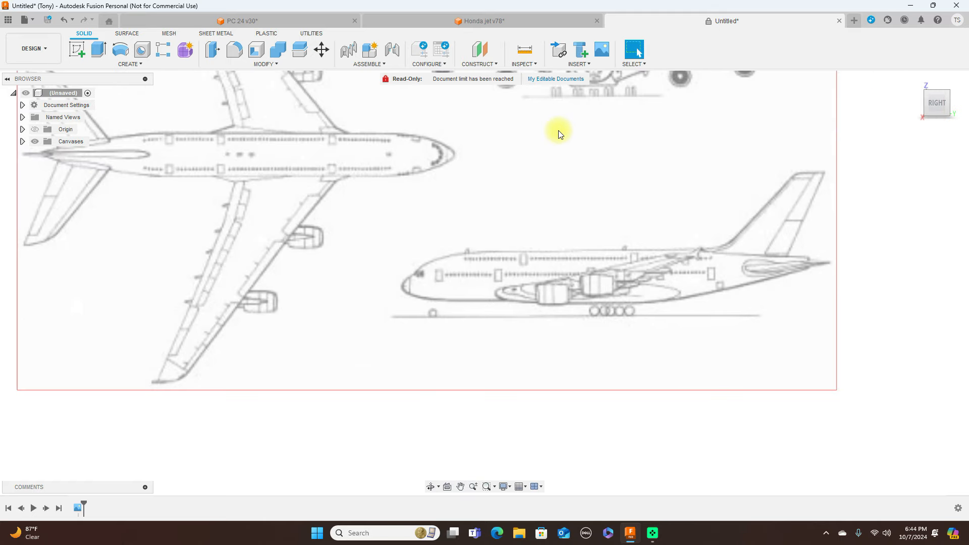
left_click(23, 141)
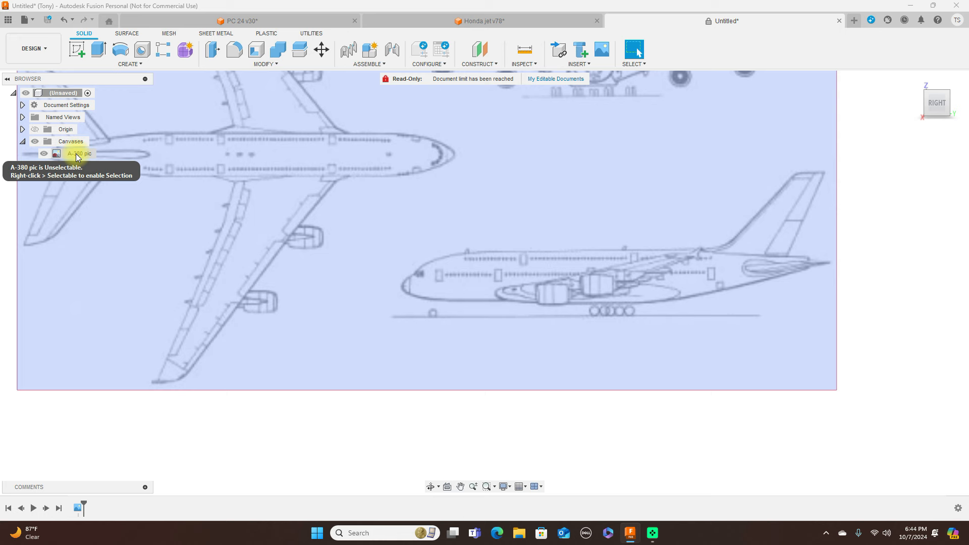
right_click(78, 154)
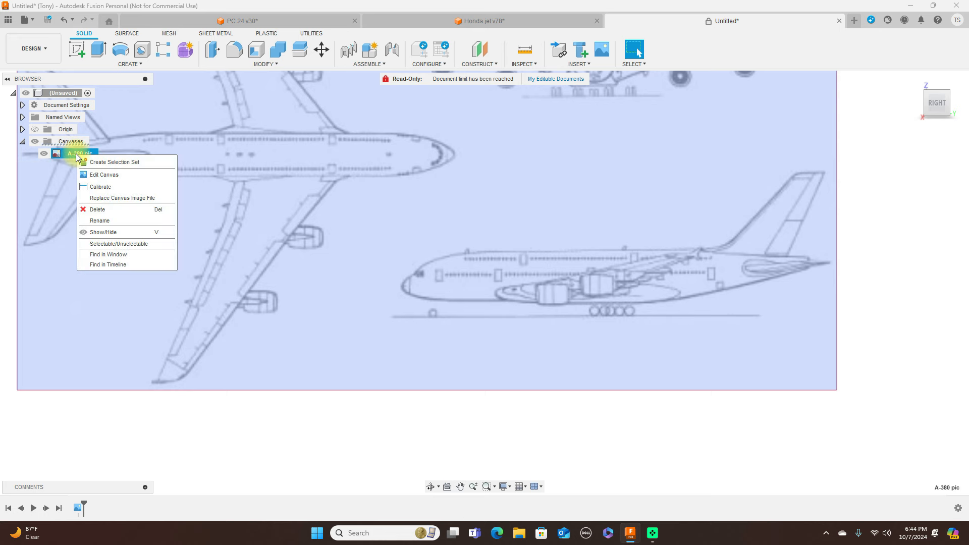
left_click(92, 187)
scroll(444, 223, "up", 2)
middle_click_drag(588, 227, 414, 183)
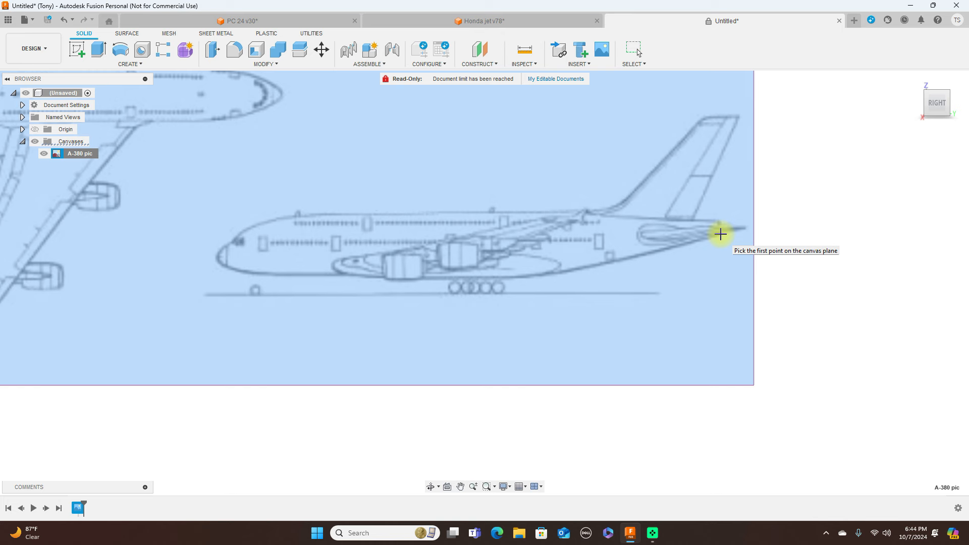
left_click(740, 117)
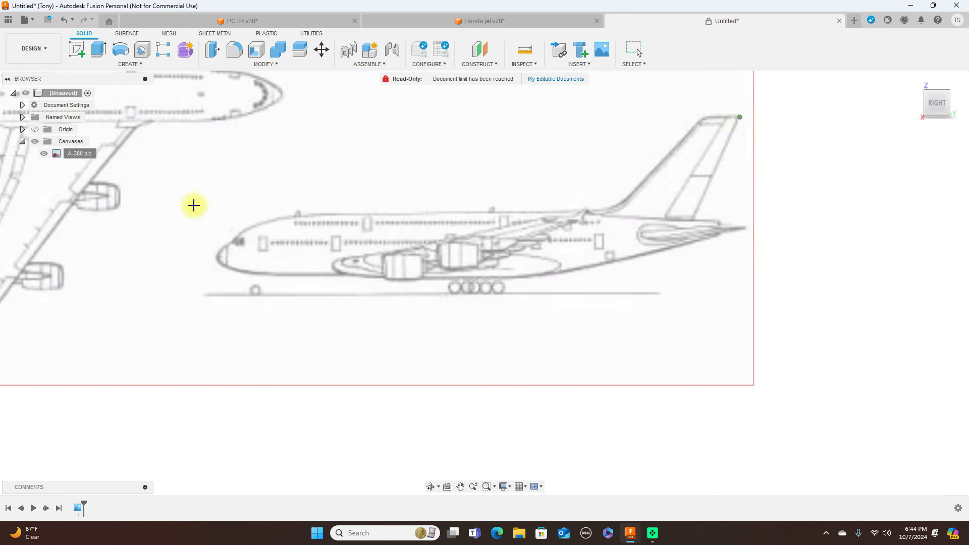
right_click(213, 142)
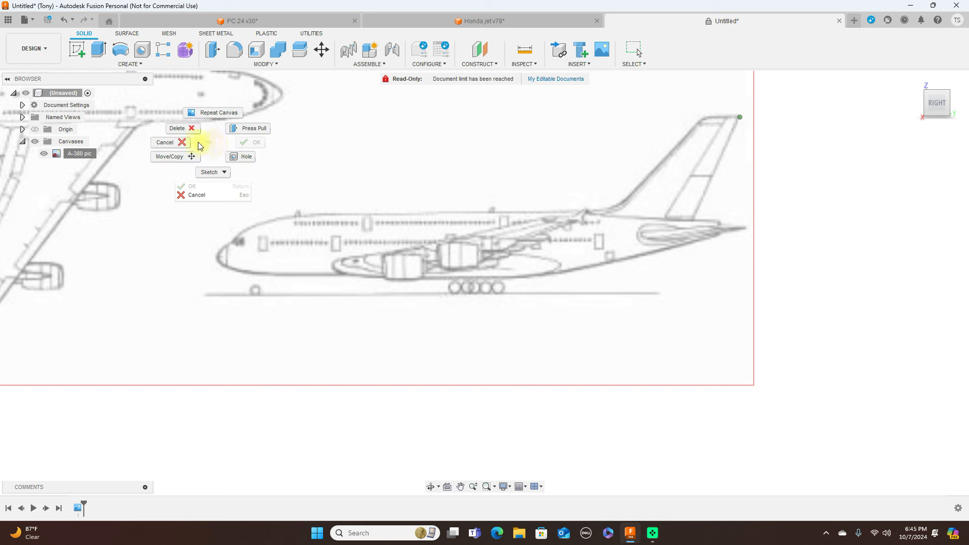
left_click(176, 142)
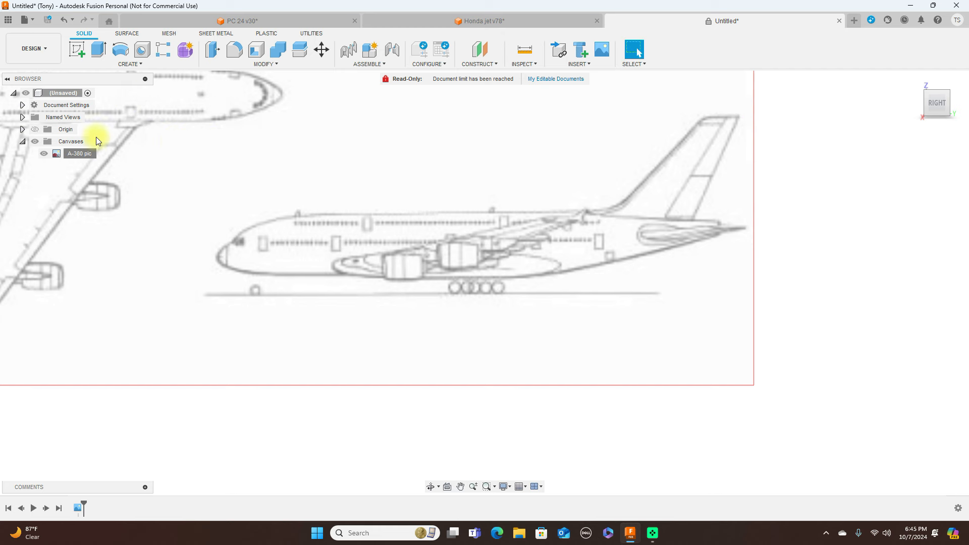
Step: Calibrate the A-380 canvas from the side view's tail end to its nose tip at 2000 mm
left_click(80, 153)
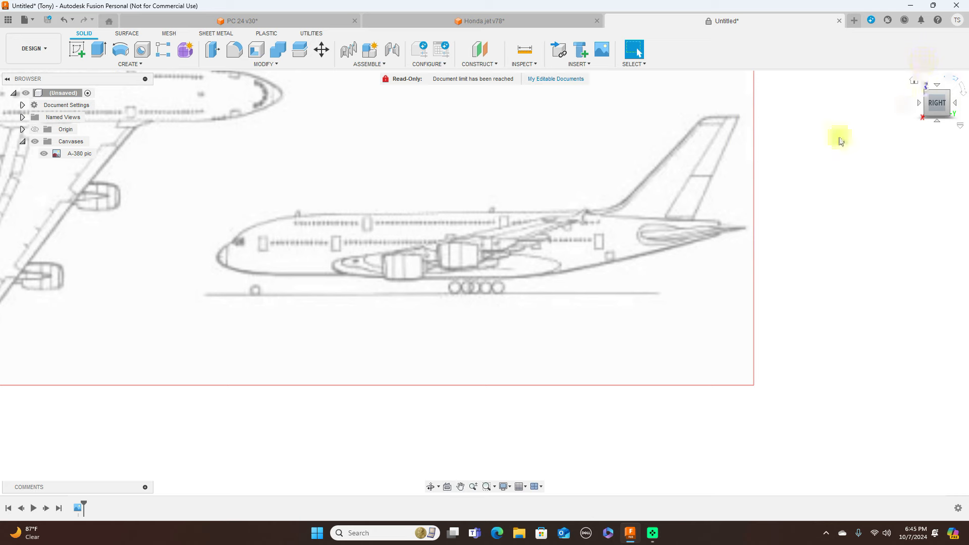
scroll(683, 216, "down", 5)
middle_click_drag(729, 162, 707, 299)
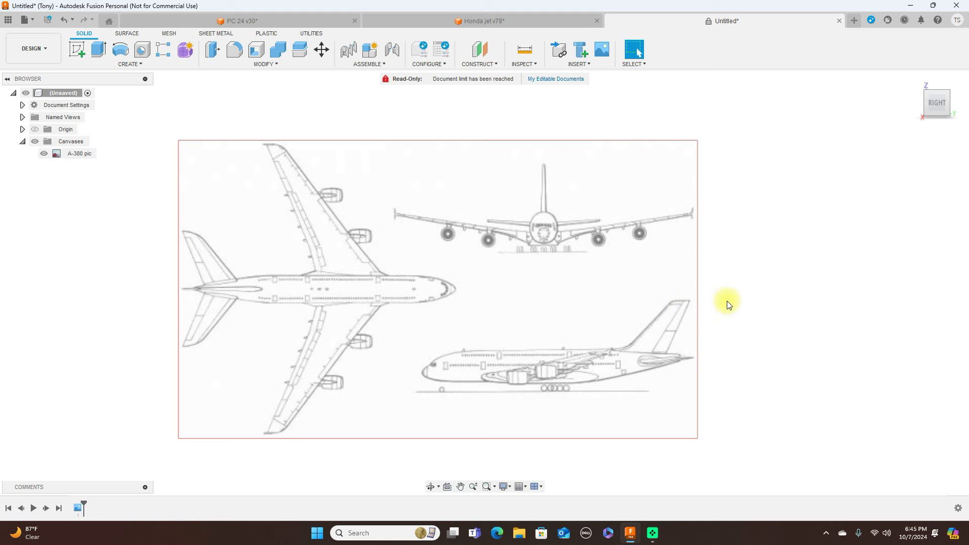
scroll(727, 302, "up", 1)
middle_click_drag(725, 304, 762, 216)
scroll(746, 175, "up", 3)
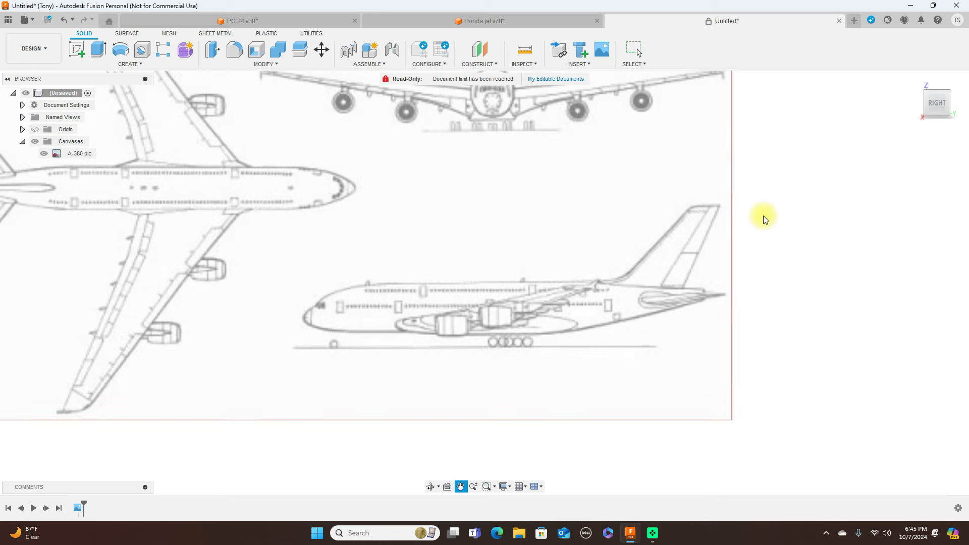
key("Escape")
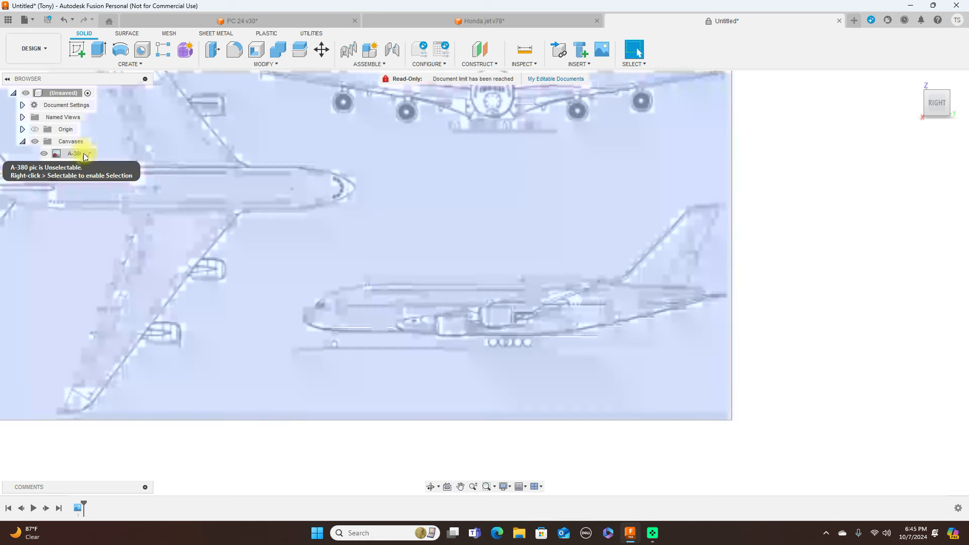
right_click(86, 154)
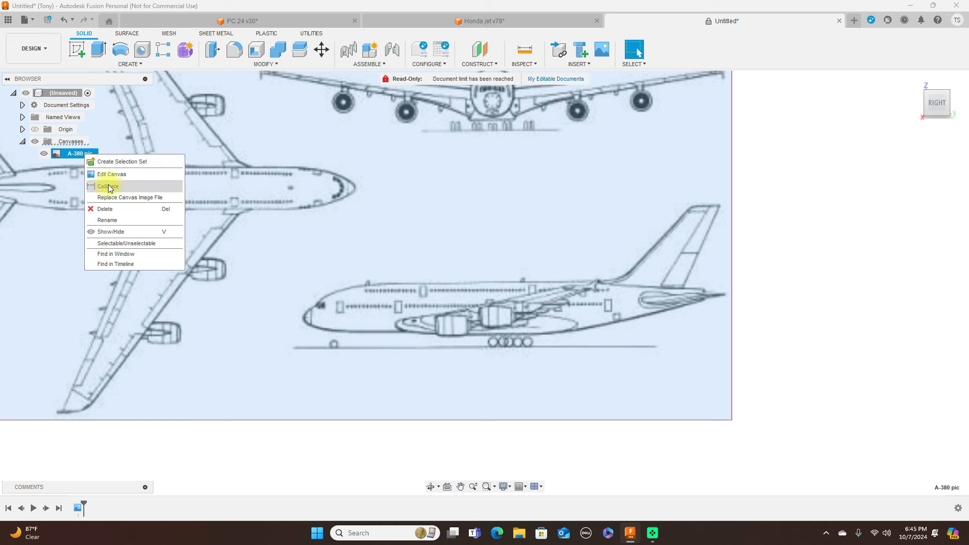
left_click(110, 186)
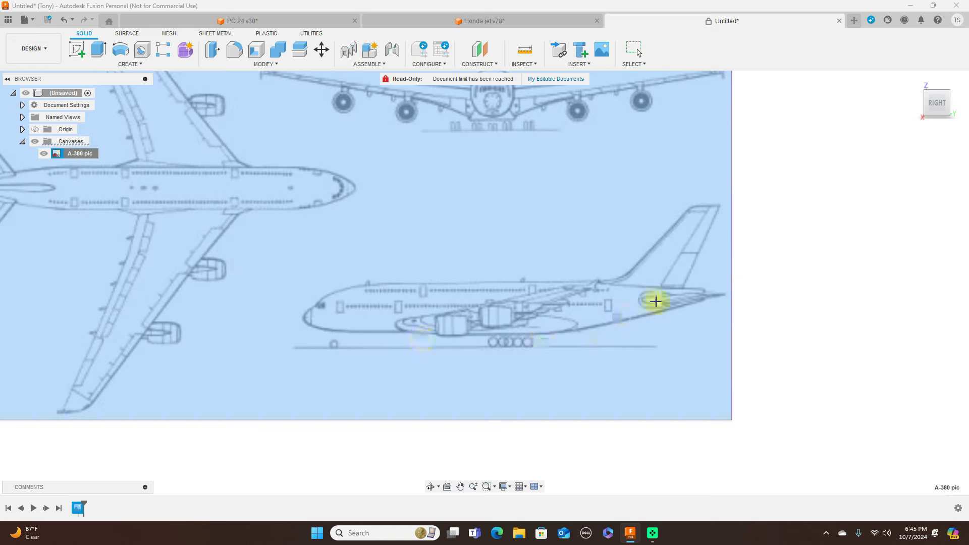
left_click(721, 295)
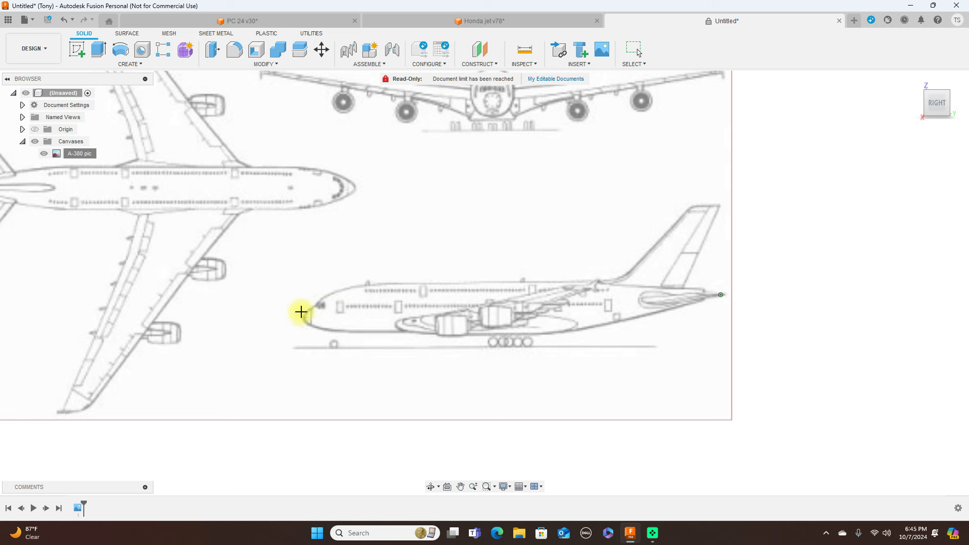
left_click(302, 307)
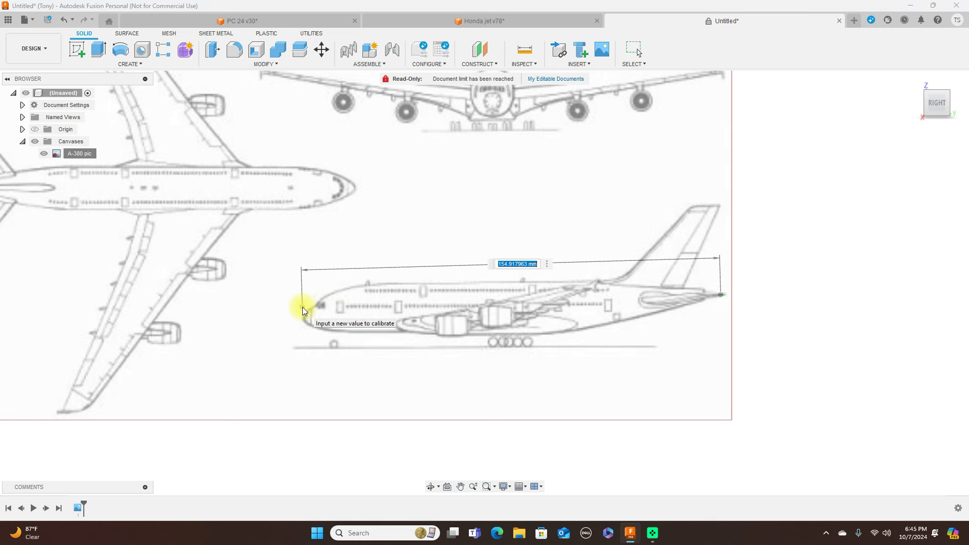
key("BackSpace")
type("200")
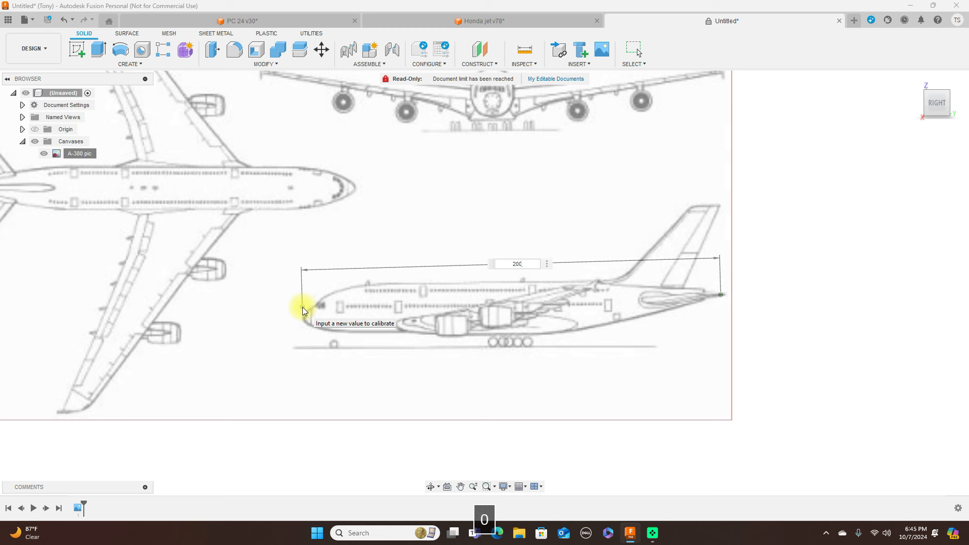
type("0")
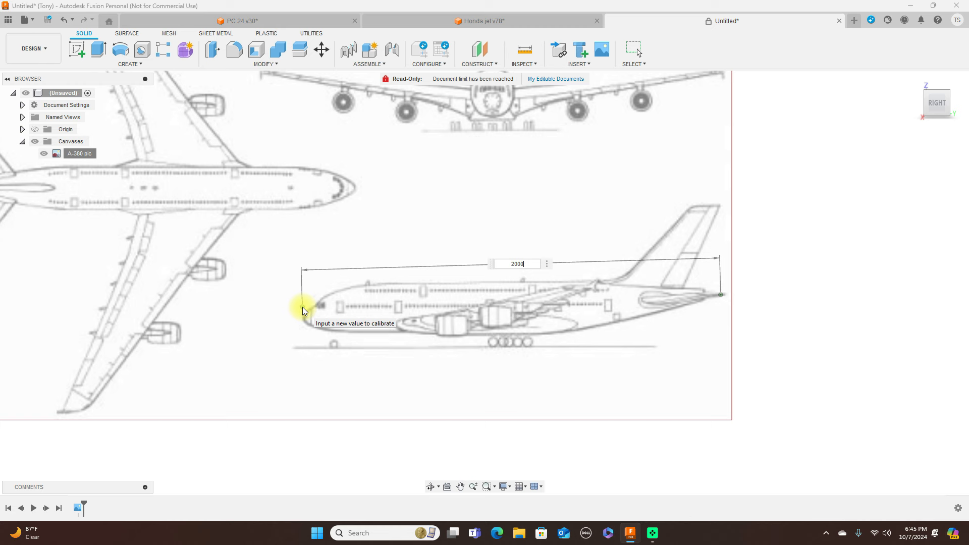
key("Return")
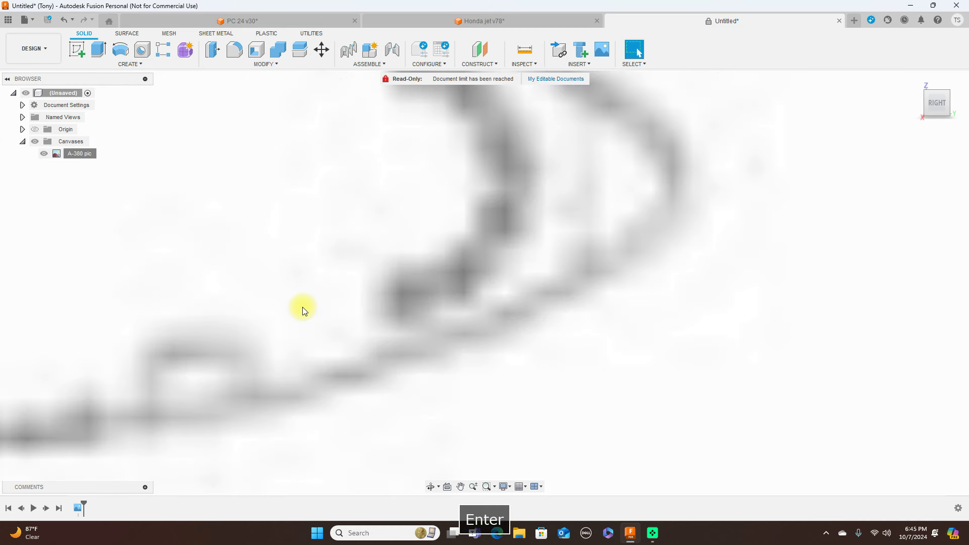
Step: Examine the calibrated canvas as a whole, and inspect the aircraft's side view from nose to tail
scroll(566, 218, "down", 10)
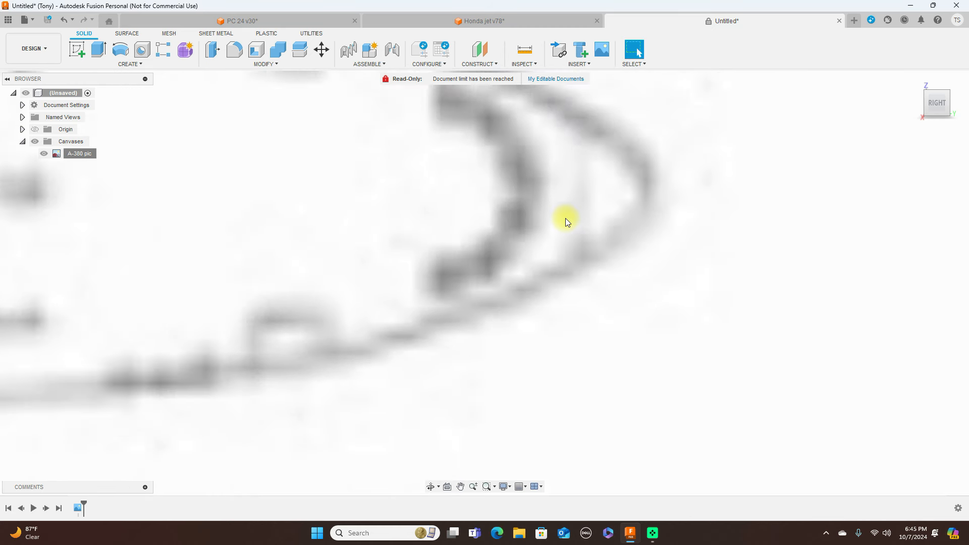
scroll(565, 219, "down", 2)
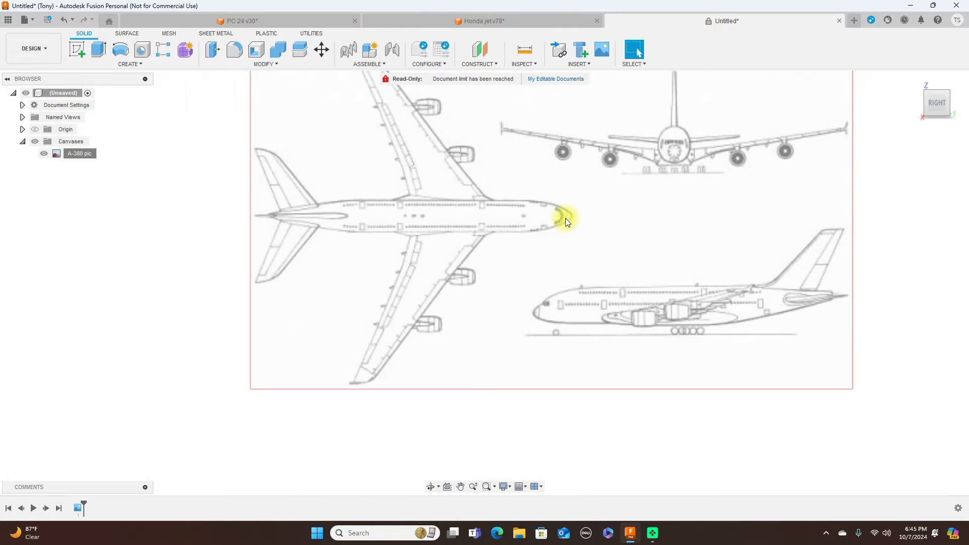
scroll(565, 218, "up", 2)
middle_click_drag(753, 212, 487, 114)
scroll(595, 156, "up", 2)
middle_click_drag(535, 160, 596, 176)
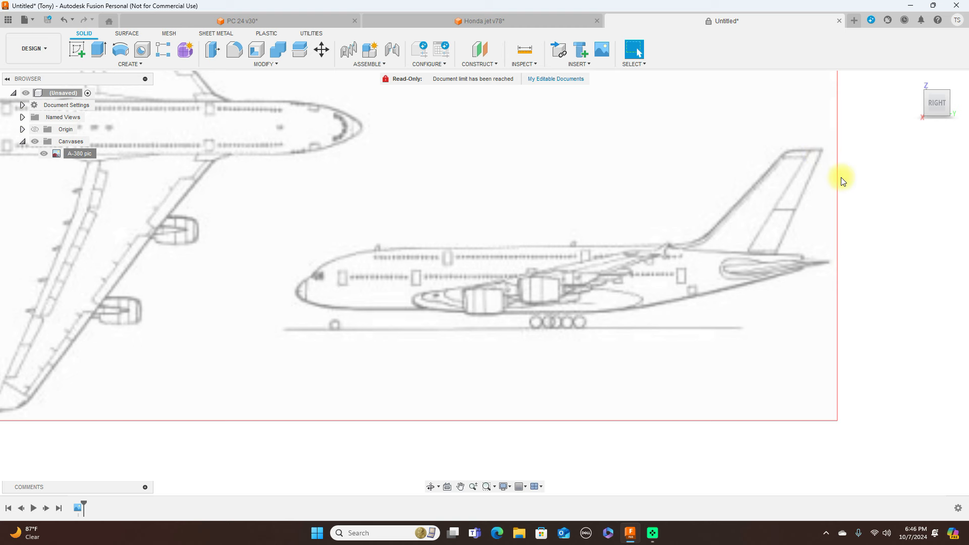
scroll(589, 227, "up", 1)
scroll(585, 225, "down", 2)
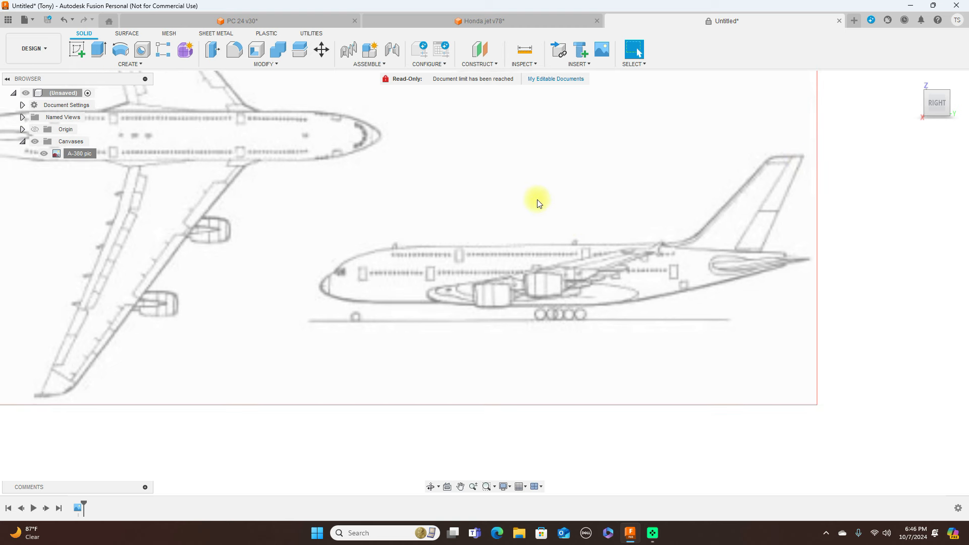
Step: Start a sketch on the YZ plane and draw a vertical line about 449 mm long upward from the side view's nose tip
left_click(78, 53)
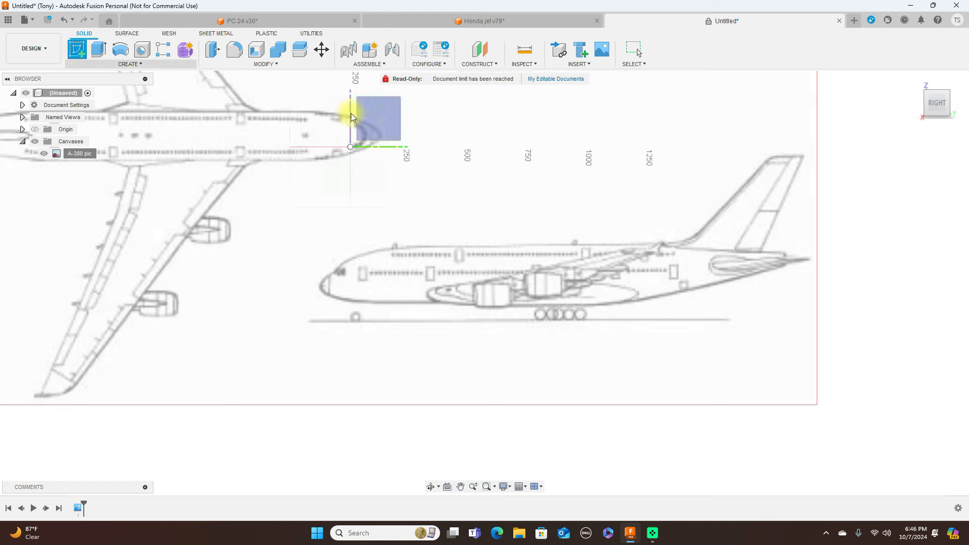
left_click(367, 120)
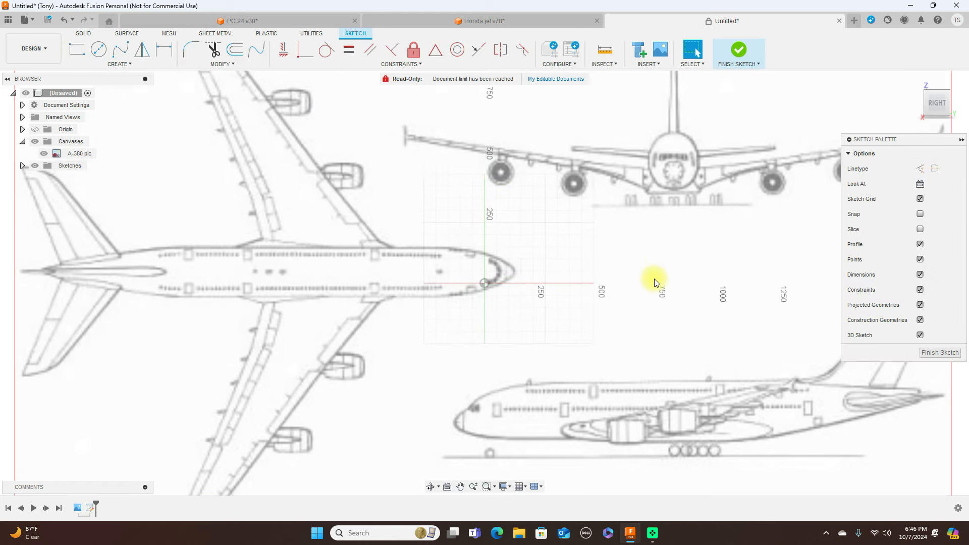
scroll(654, 281, "up", 2)
scroll(474, 167, "up", 1)
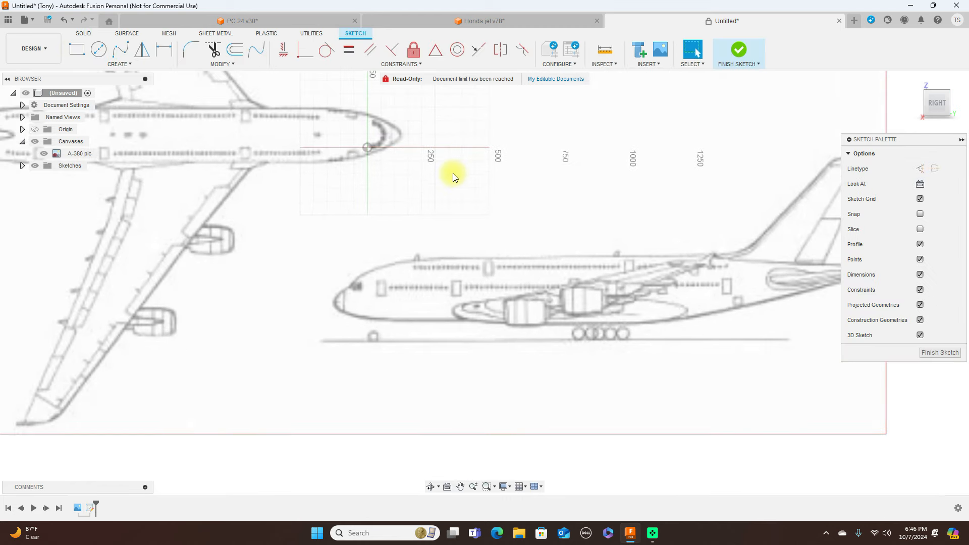
key("l")
scroll(420, 189, "up", 1)
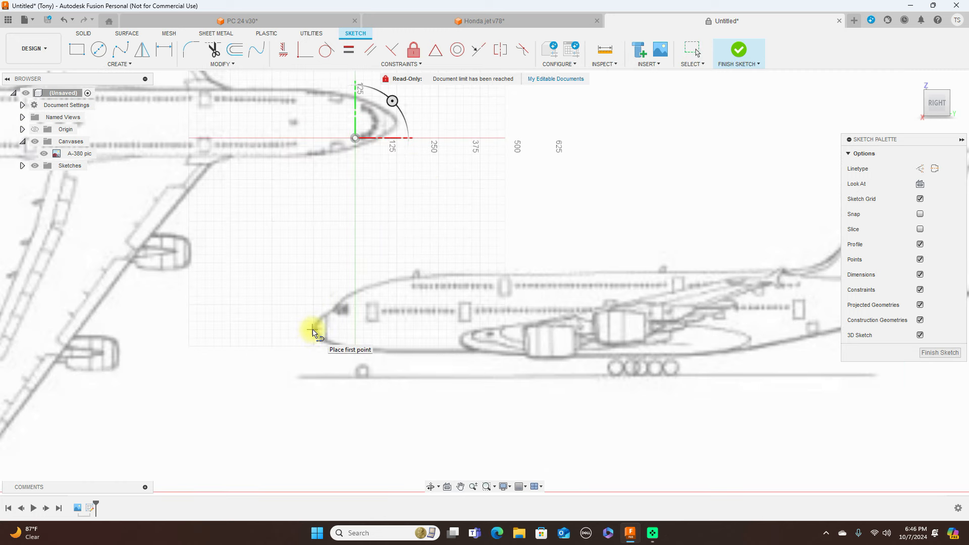
left_click(313, 330)
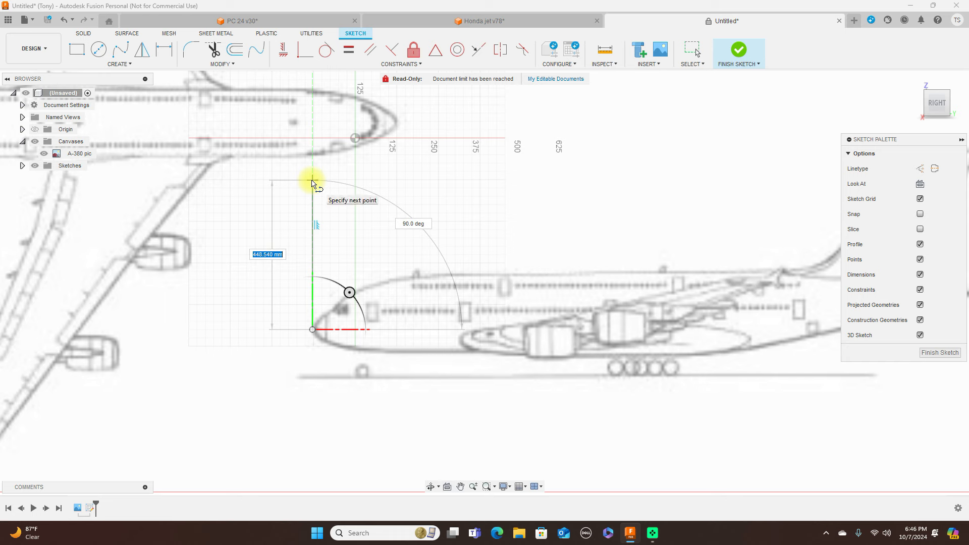
left_click(312, 181)
right_click(312, 182)
left_click(335, 181)
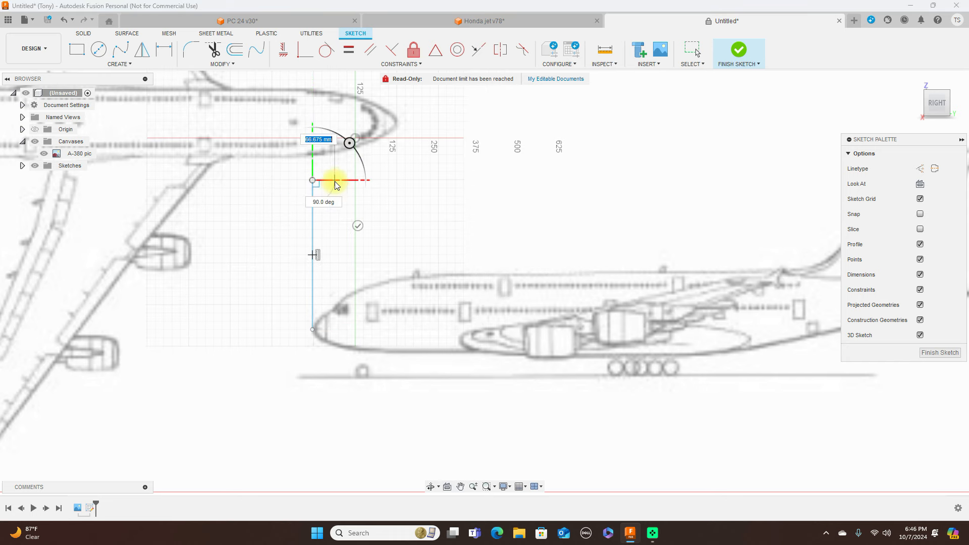
Step: Draw a second vertical line about 286 mm long upward from the side view's tail fin tip, and finish the sketch
scroll(428, 182, "down", 3)
scroll(656, 217, "down", 3)
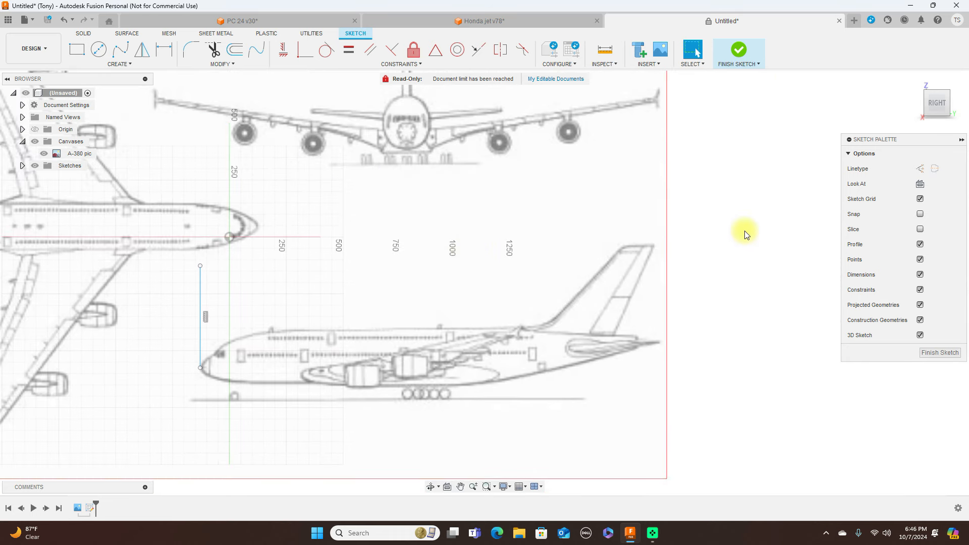
key("l")
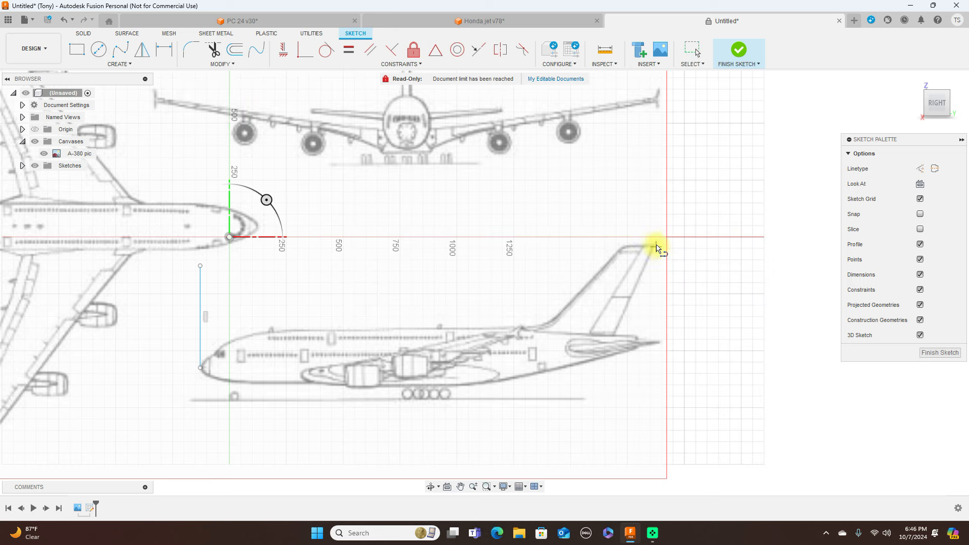
left_click(655, 246)
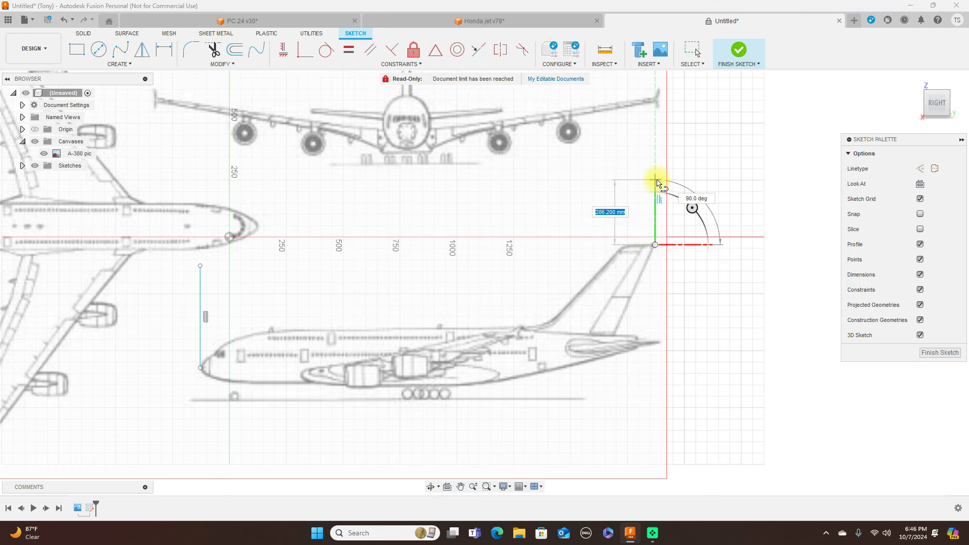
left_click(657, 180)
right_click(657, 182)
left_click(691, 173)
left_click(740, 51)
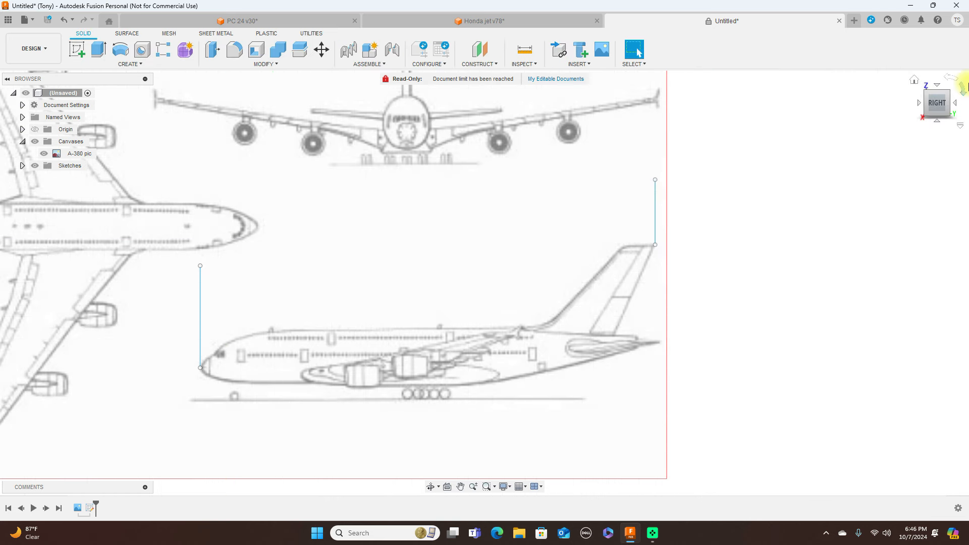
Step: Insert the A-380 pic image as a second canvas on the XY plane in the top view
left_click(928, 88)
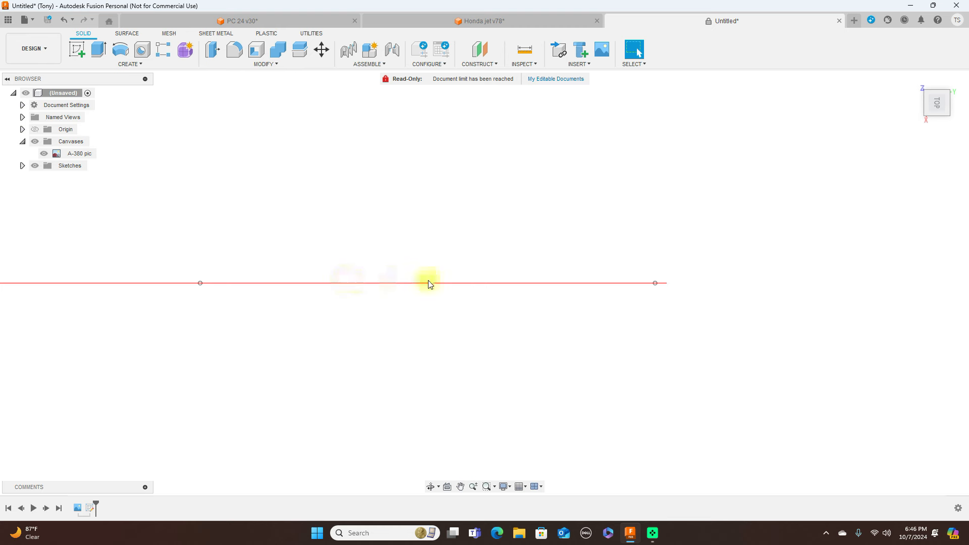
scroll(759, 227, "down", 3)
middle_click_drag(474, 145, 531, 170)
left_click(589, 67)
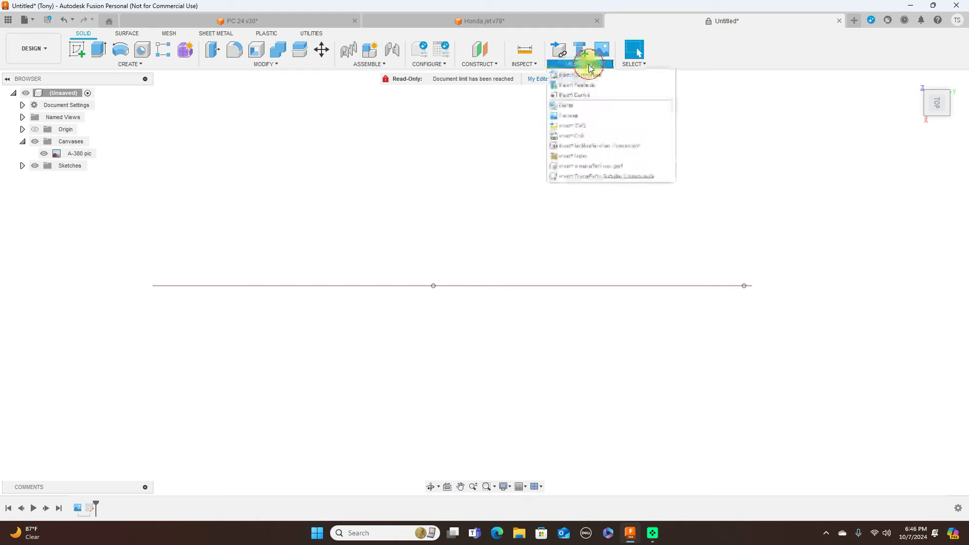
left_click(577, 116)
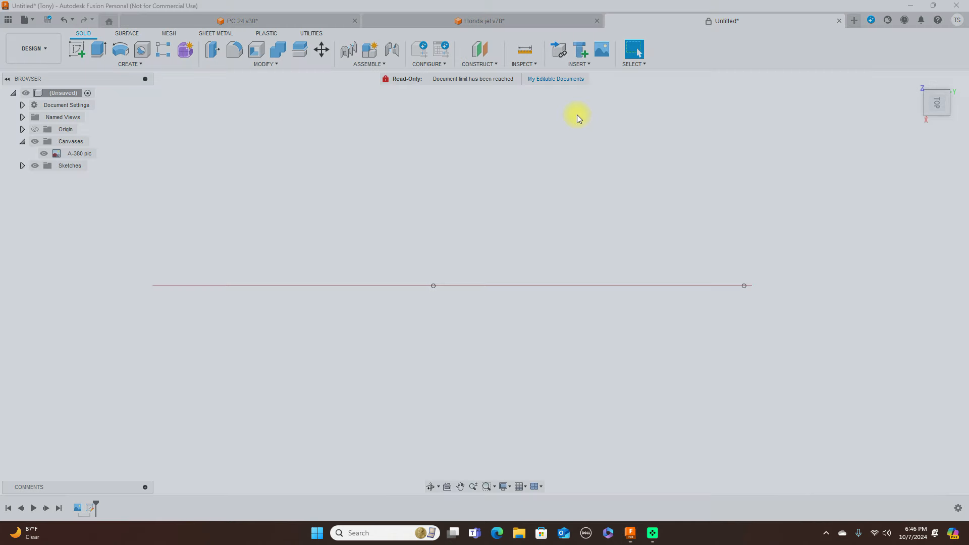
left_click(342, 367)
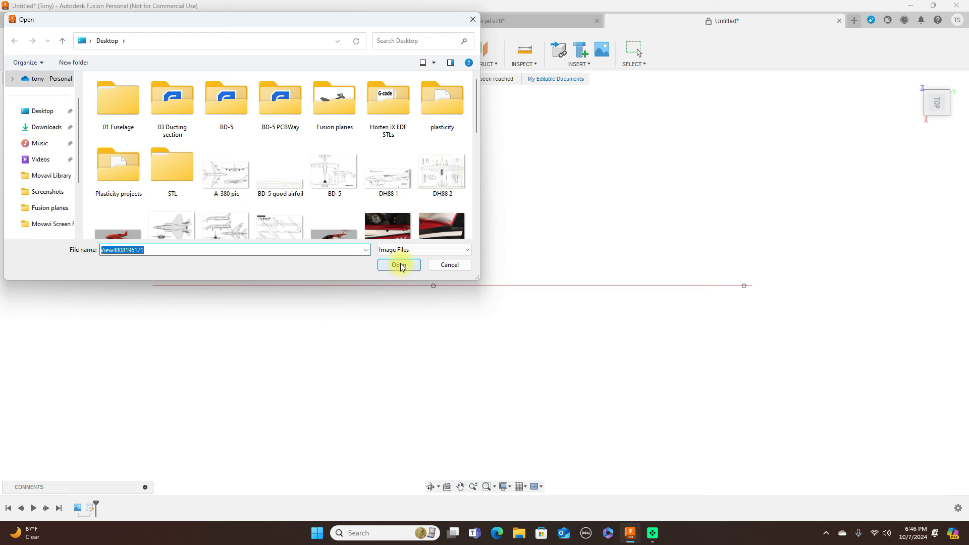
left_click(224, 175)
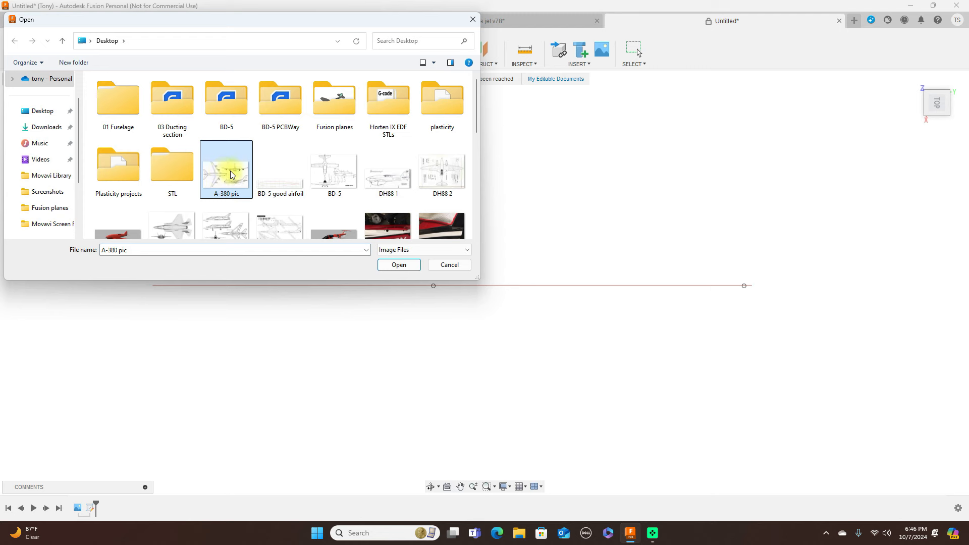
left_click(399, 265)
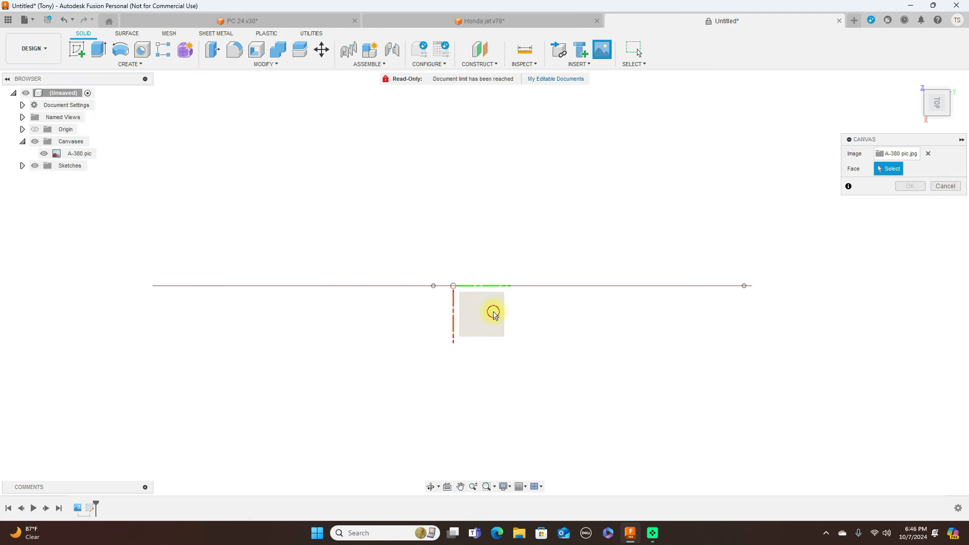
left_click(494, 314)
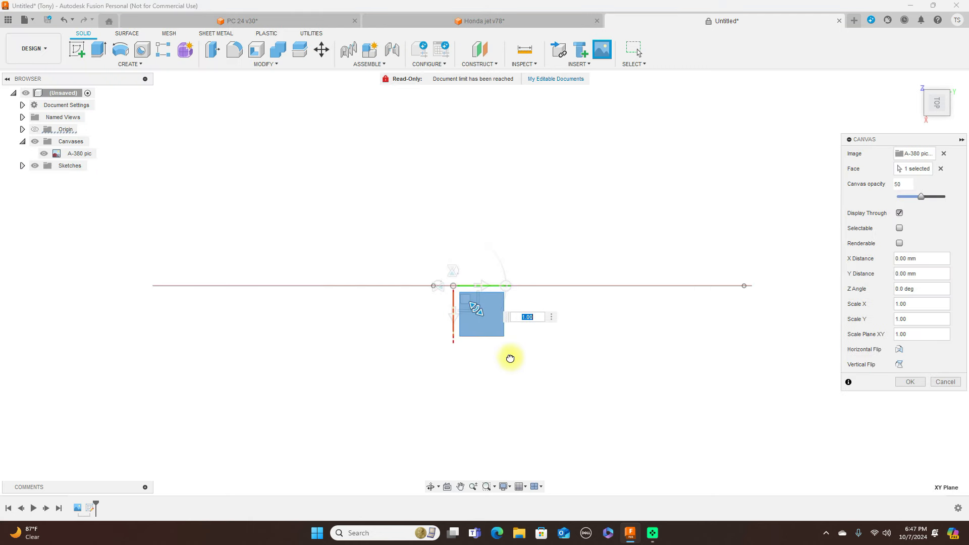
Step: Enlarge the new canvas to a plane scale of about 131.5 and rotate it -90 degrees about Z
left_click_drag(469, 309, 522, 389)
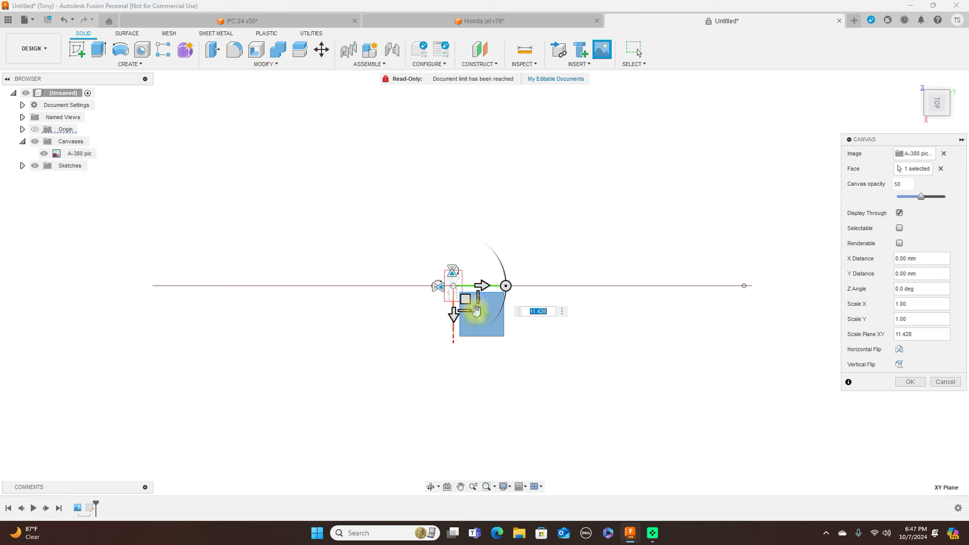
left_click_drag(476, 307, 567, 439)
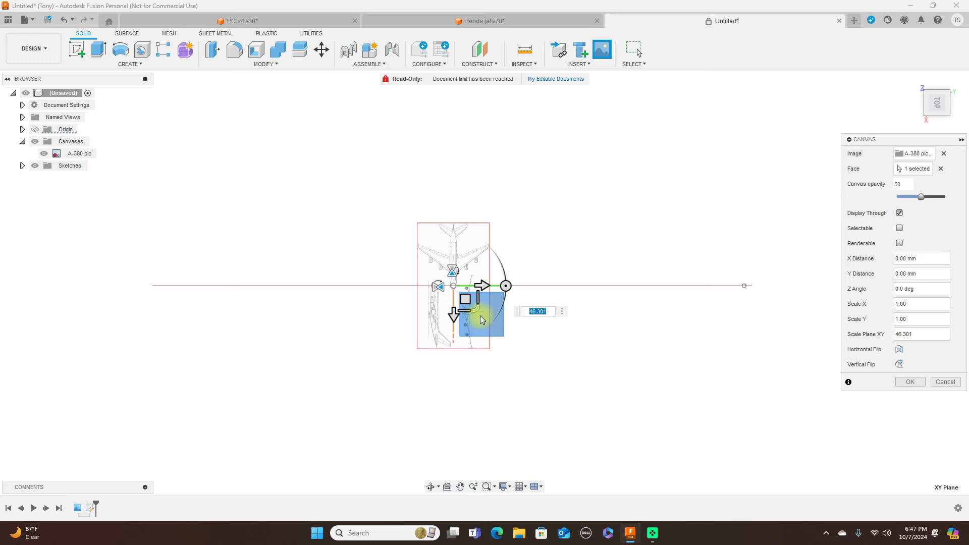
left_click_drag(476, 309, 591, 342)
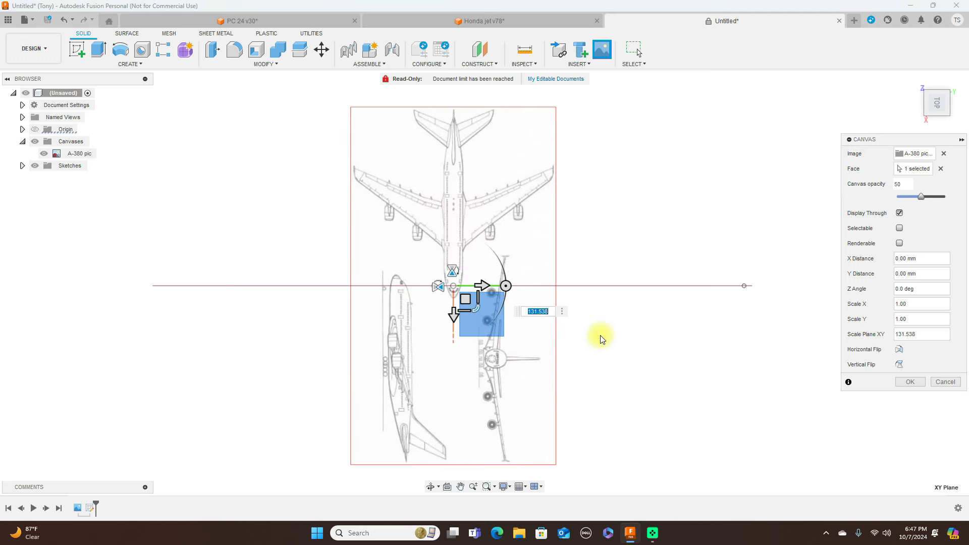
scroll(603, 328, "up", 4)
scroll(604, 331, "down", 3)
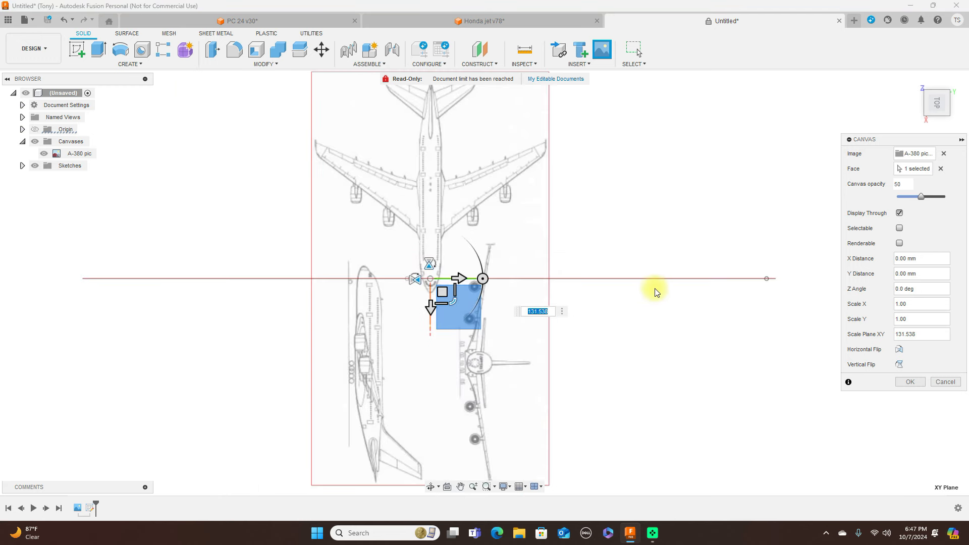
left_click_drag(482, 277, 429, 335)
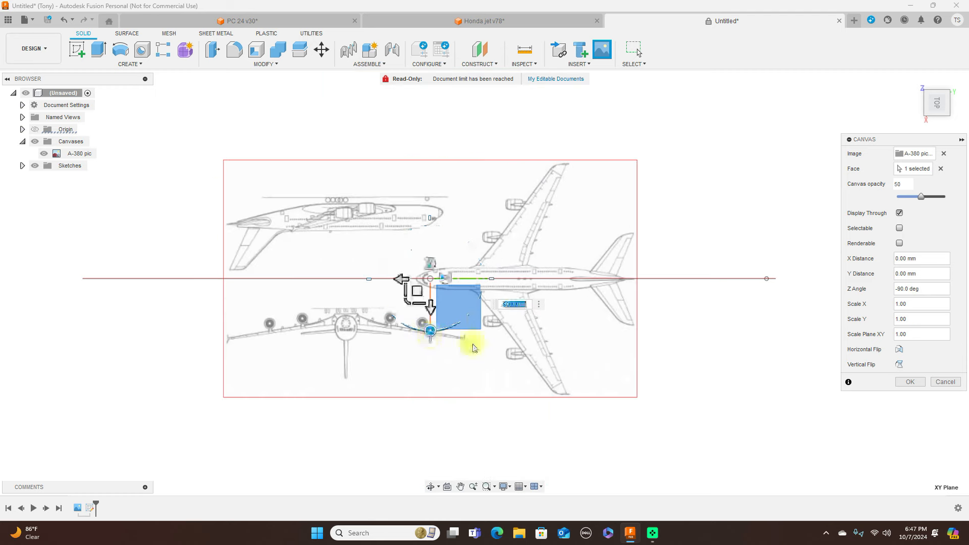
Step: Compare the new canvas's top-view nose and tail with the reference lines, checking from both the top and right views
scroll(470, 341, "up", 5)
scroll(584, 256, "up", 5)
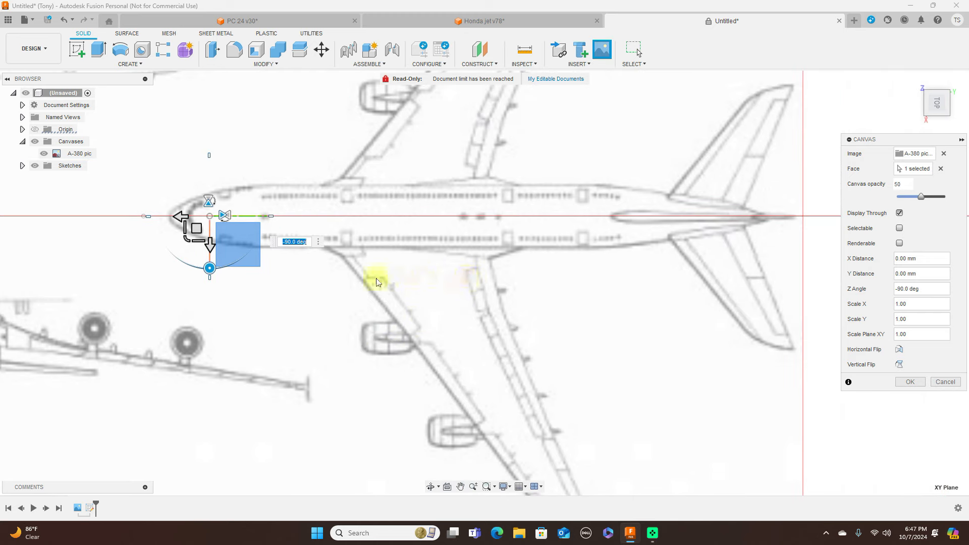
scroll(371, 284, "down", 1)
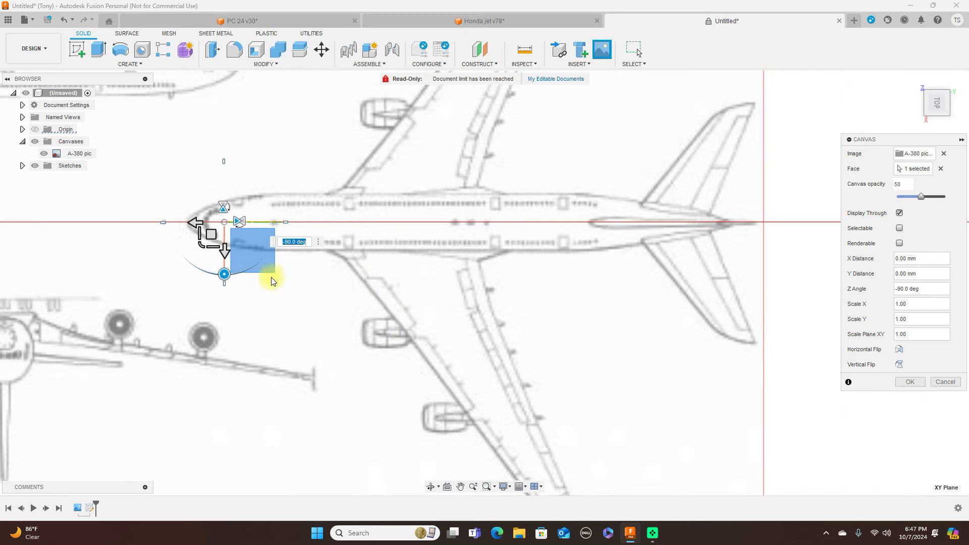
scroll(258, 285, "up", 1)
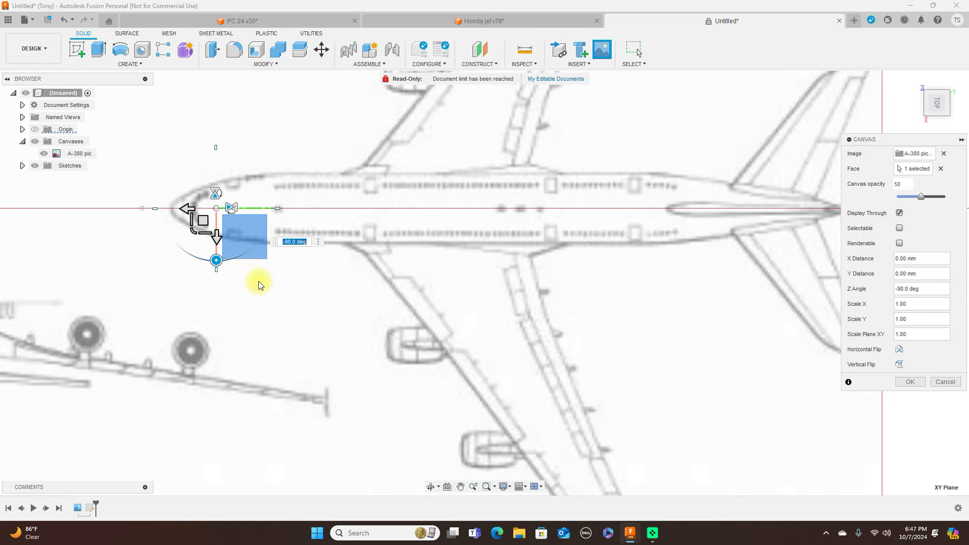
scroll(259, 286, "down", 1)
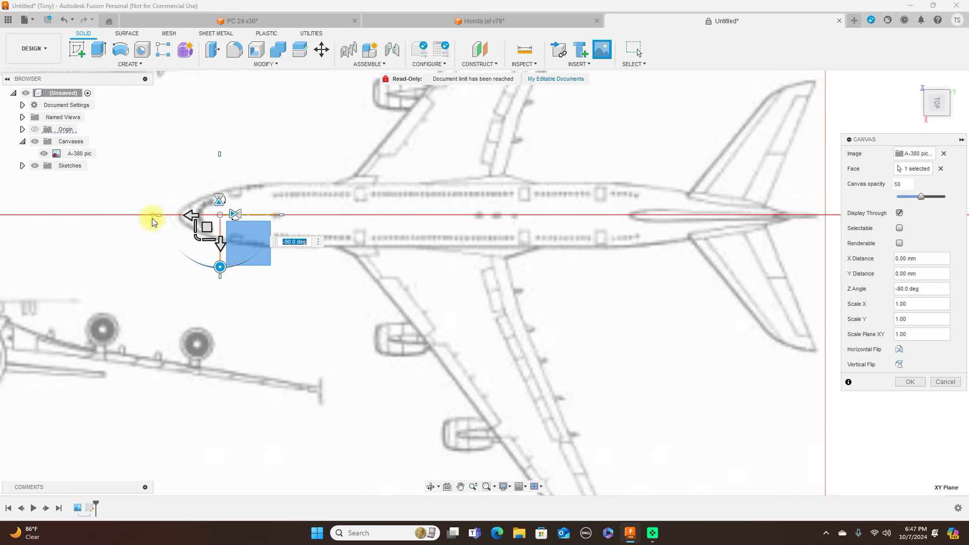
scroll(695, 228, "down", 3)
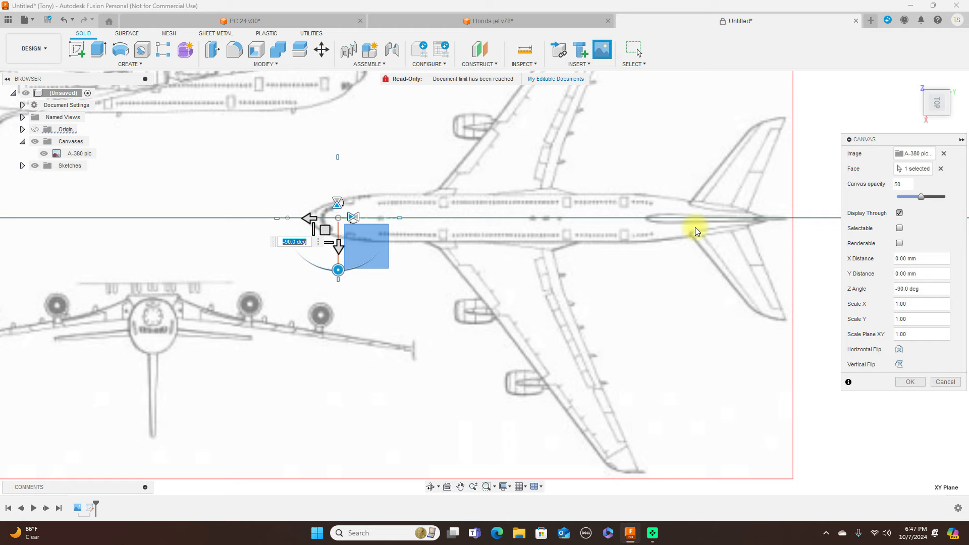
scroll(695, 227, "up", 1)
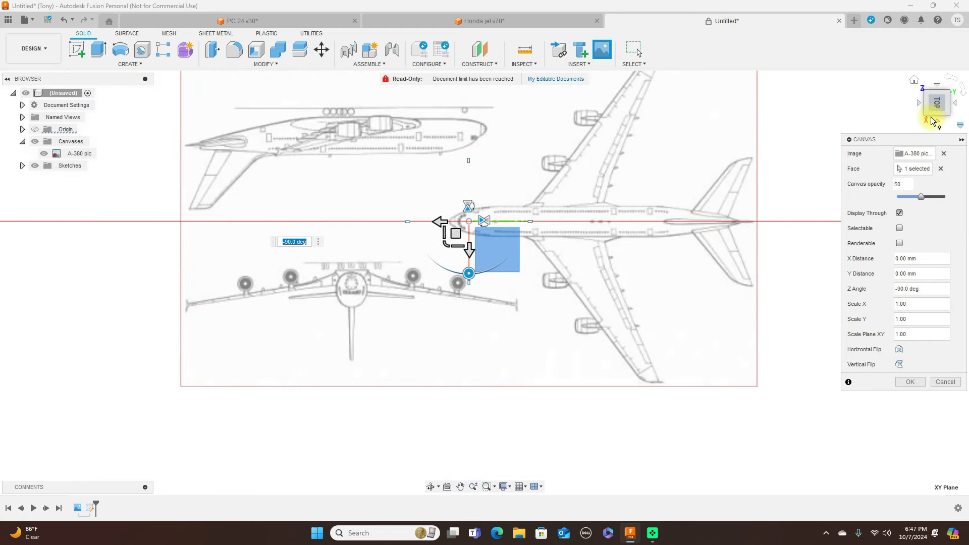
left_click(937, 124)
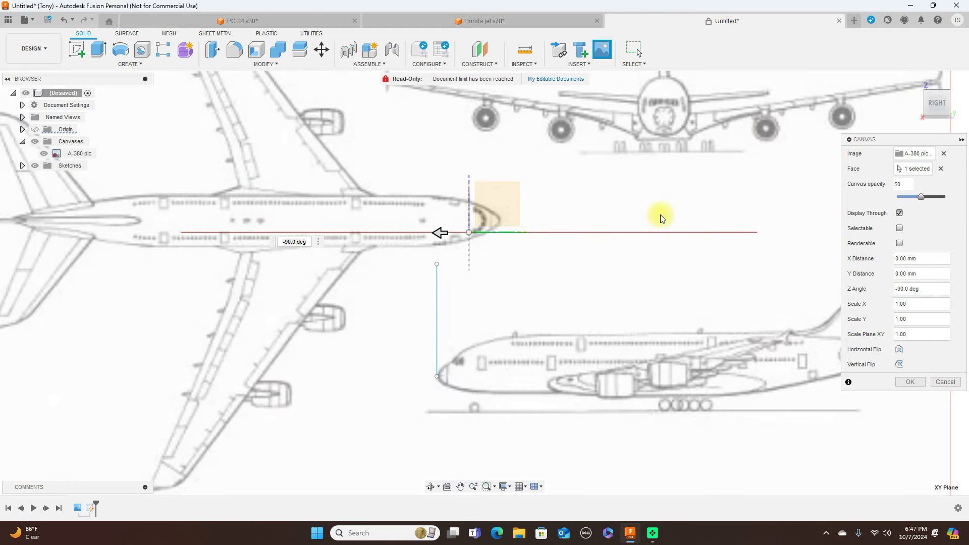
scroll(683, 246, "down", 1)
middle_click_drag(715, 209, 535, 189)
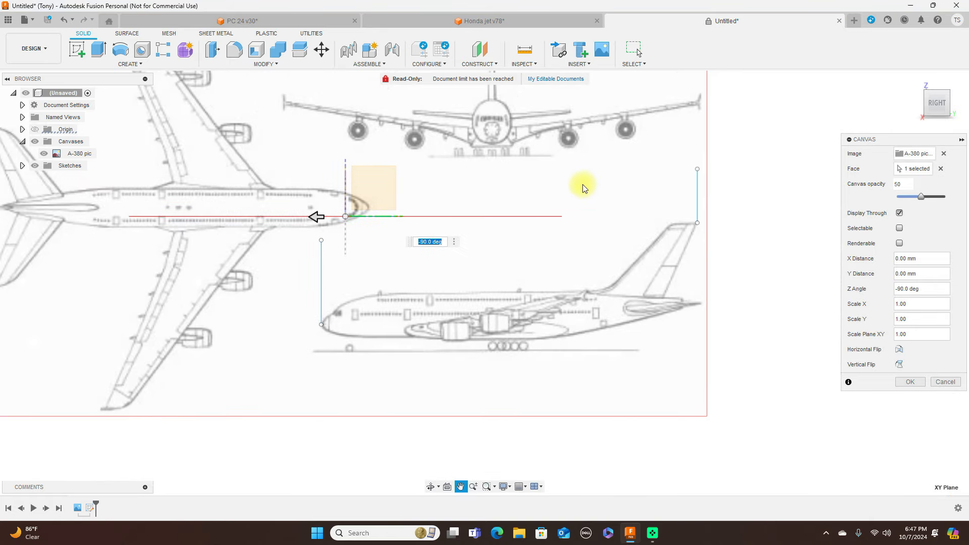
left_click(939, 87)
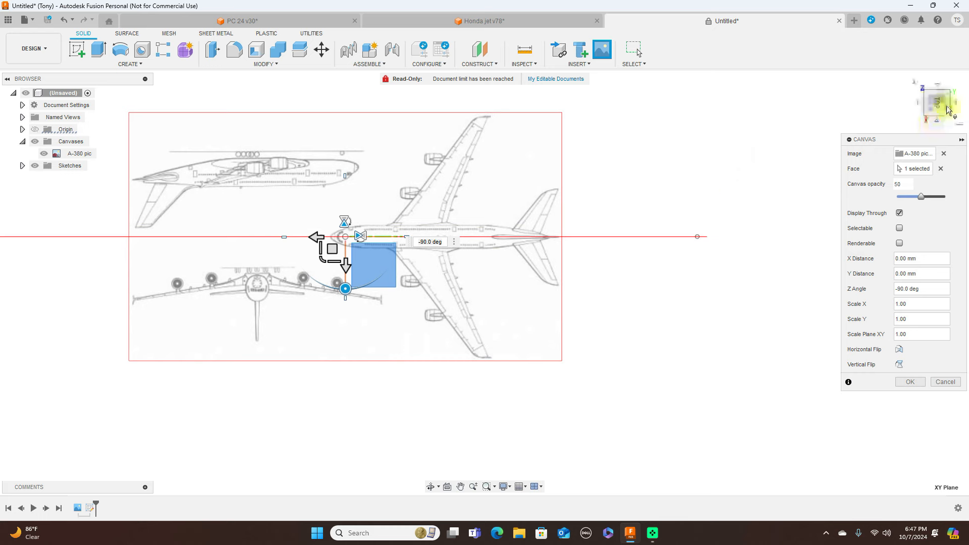
left_click(938, 124)
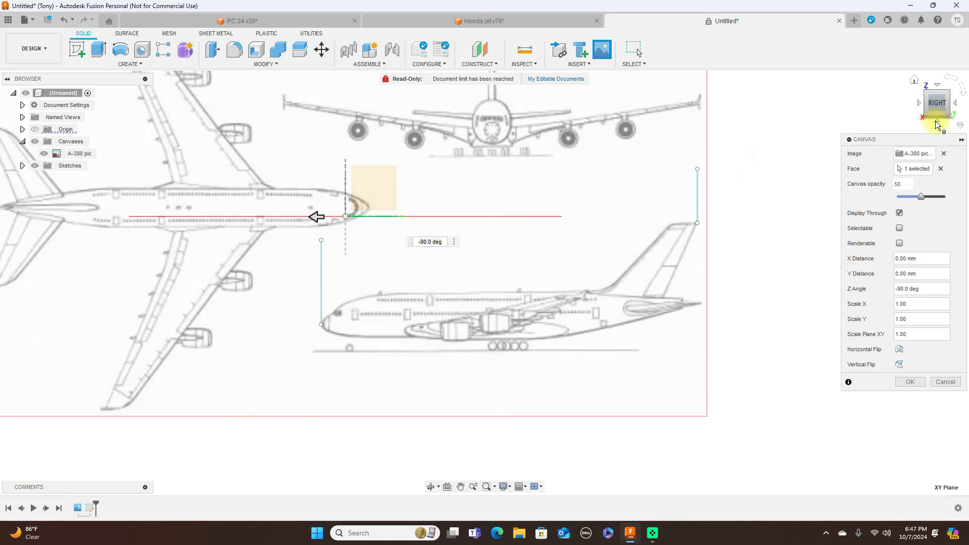
left_click(938, 89)
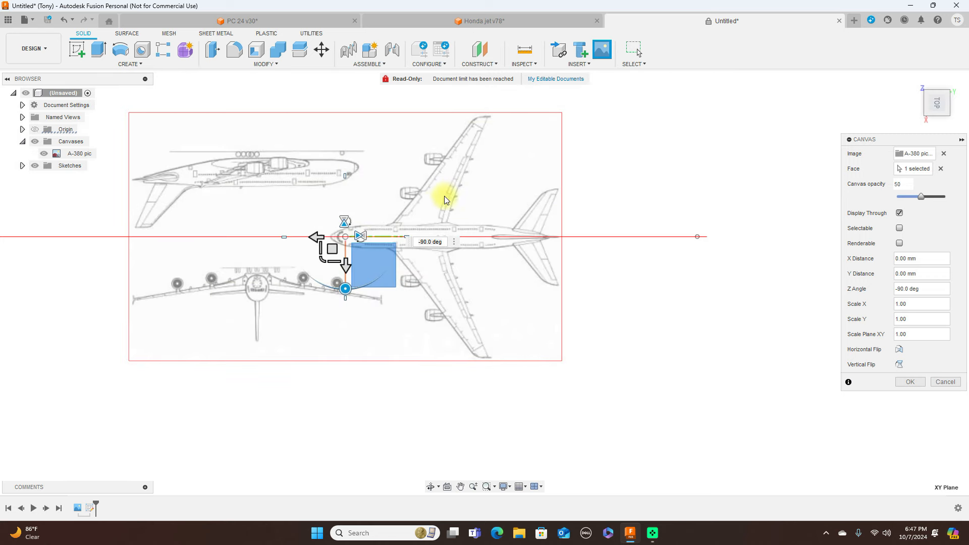
Step: Scale the top-view canvas up by a factor of about 1.64 and shift it about -9.8 mm in X and -23.5 mm in Y
scroll(434, 205, "up", 2)
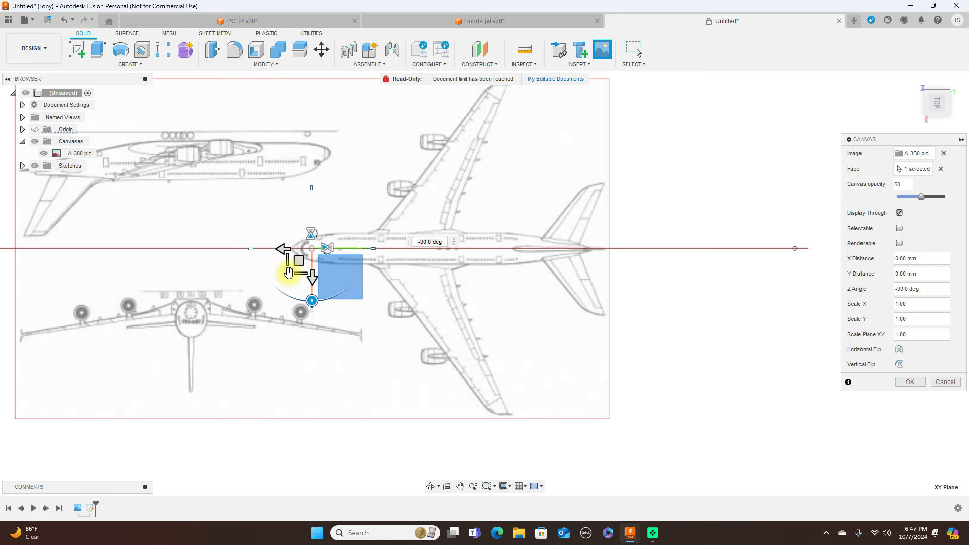
left_click_drag(292, 270, 272, 280)
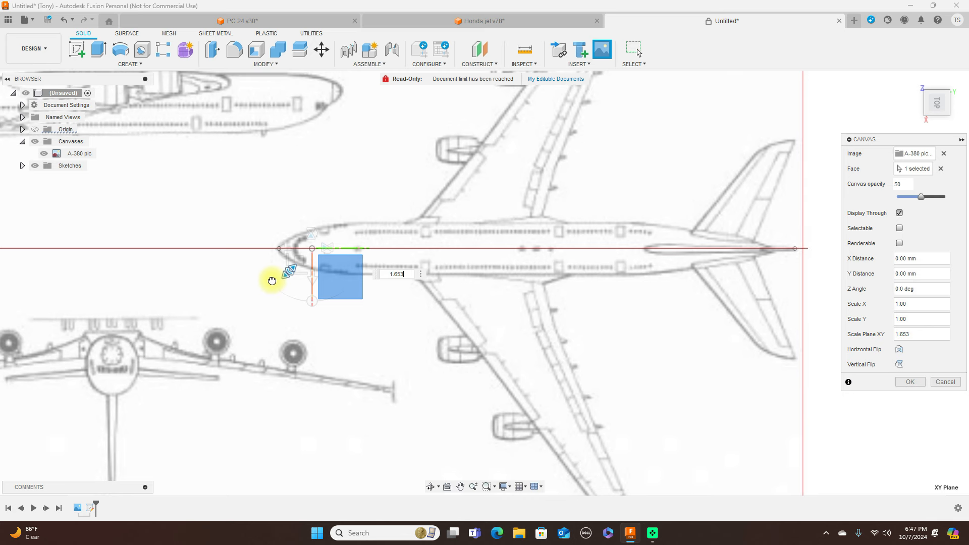
left_click_drag(272, 281, 272, 280)
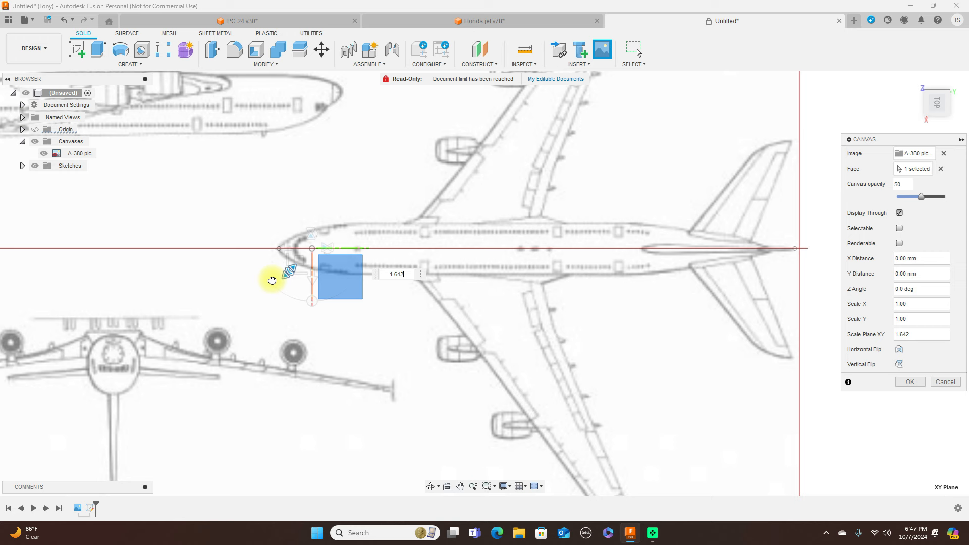
left_click_drag(303, 256, 304, 257)
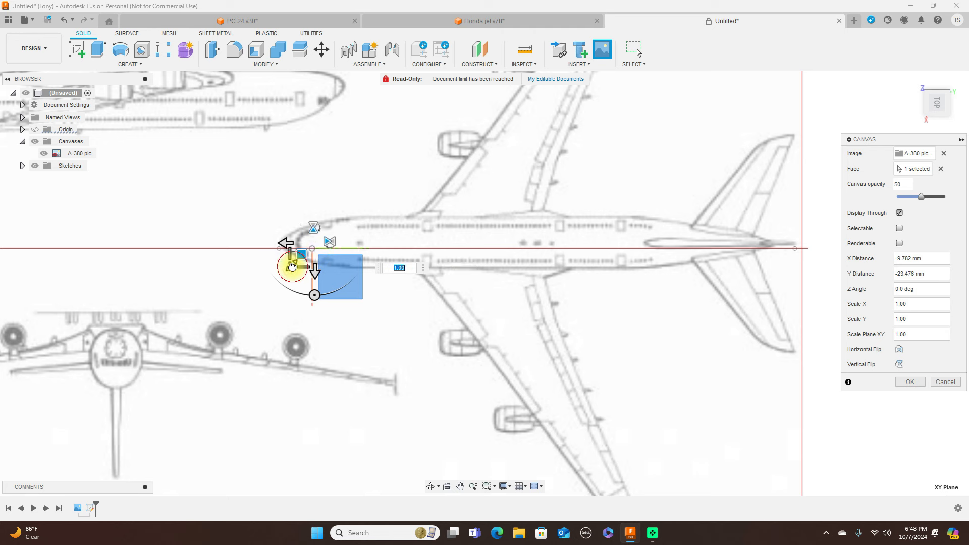
Step: Scale the top-view canvas by 0.98 and shift it about -5.9 mm in X and 15.7 mm in Y
left_click(291, 265)
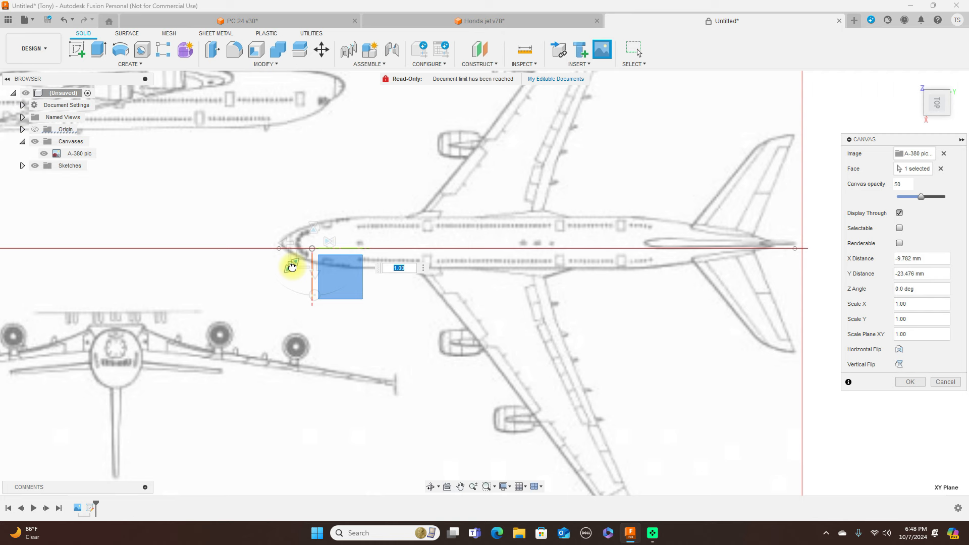
type("0.98")
key("Return")
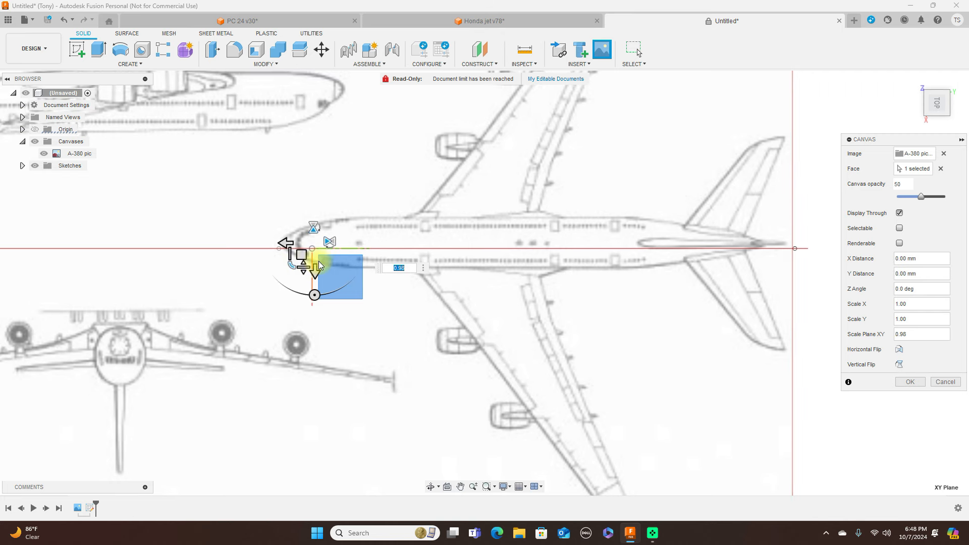
left_click_drag(304, 256, 307, 260)
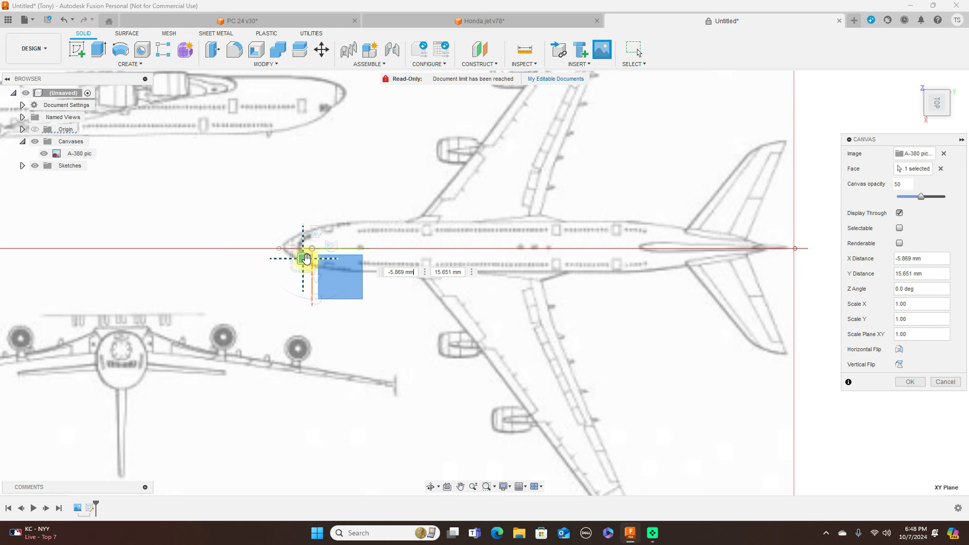
Step: Scale the canvas by 1.025, nudge its nose and tail onto the reference points, accept the placement and check it against the side view
left_click(294, 271)
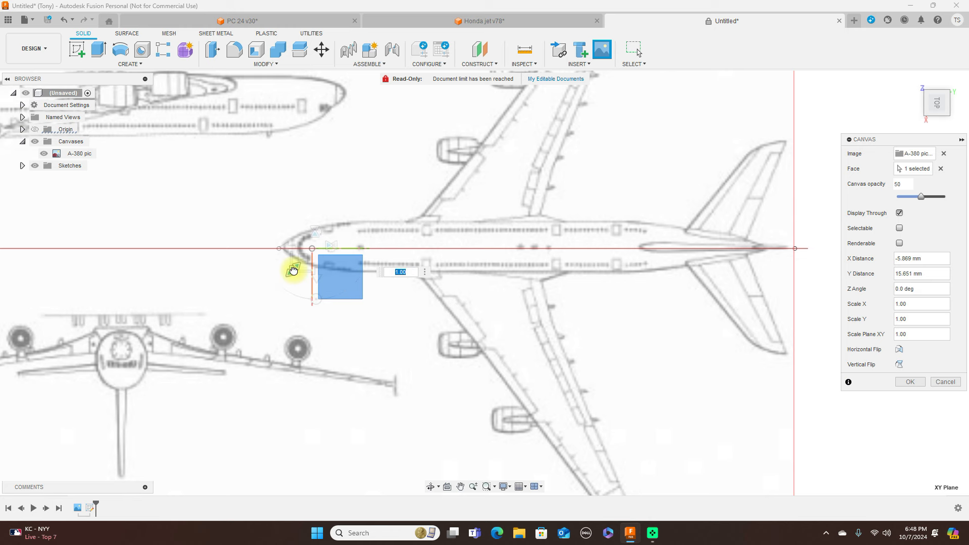
left_click_drag(294, 270, 293, 268)
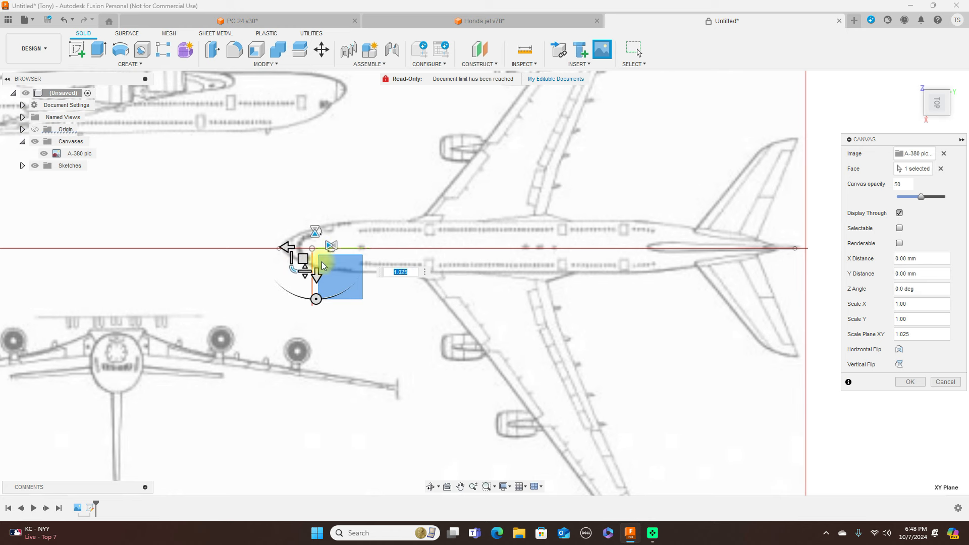
left_click_drag(303, 253, 300, 260)
left_click(907, 383)
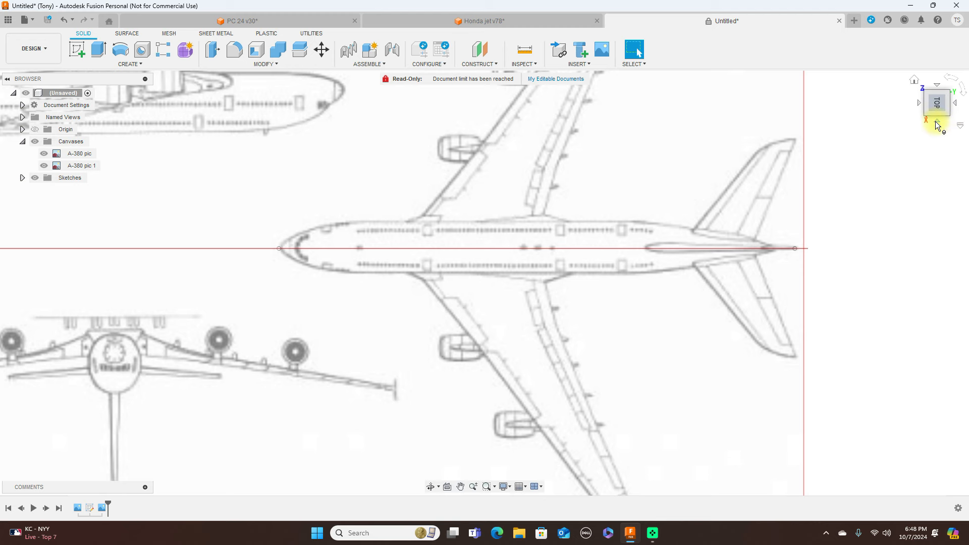
left_click(937, 122)
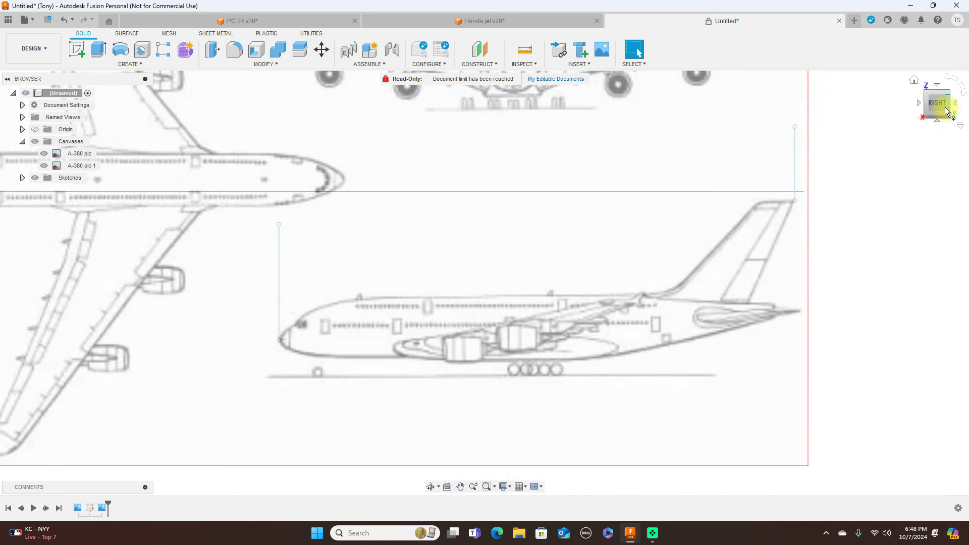
left_click(939, 85)
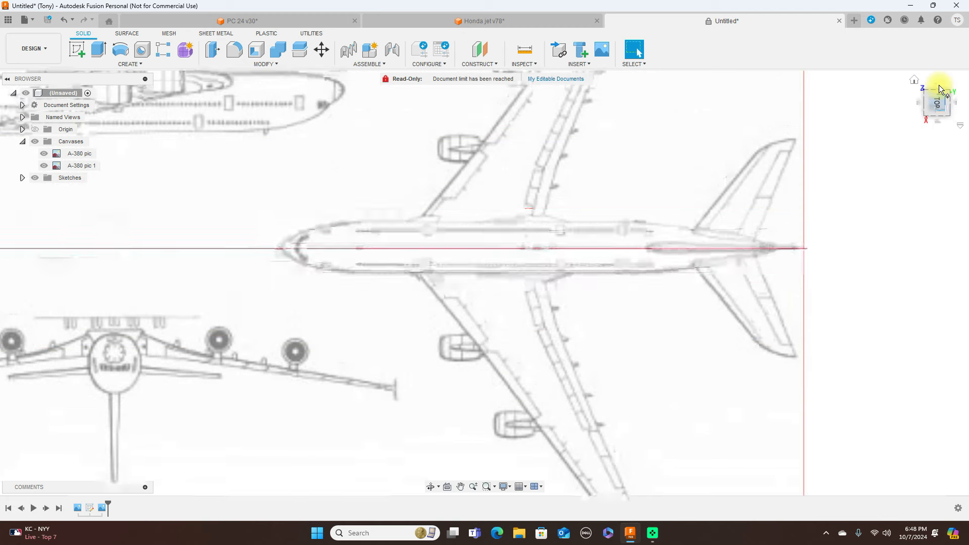
Step: Sketch a vertical reference line about 820 mm long on the top plane, starting at the positive-X wingtip of the top view
left_click(937, 121)
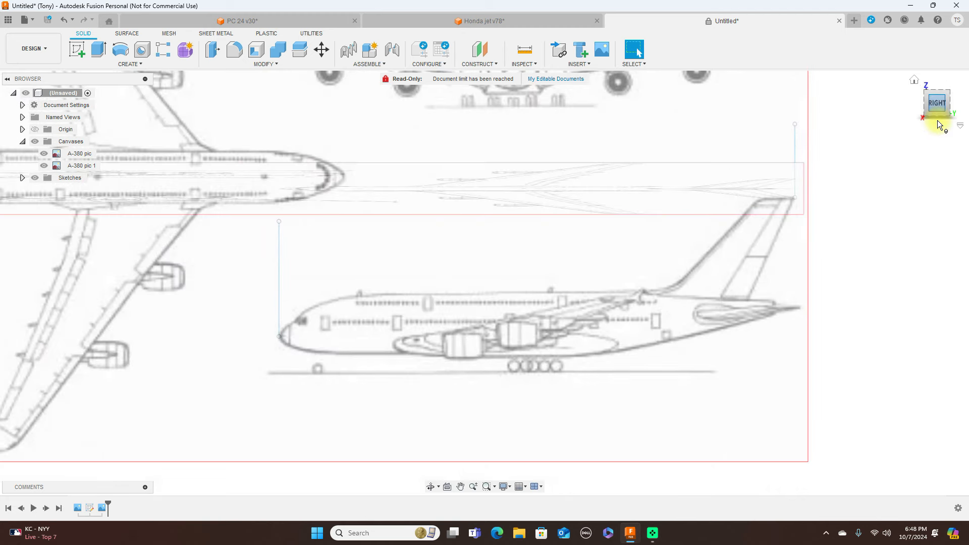
middle_click_drag(588, 215, 643, 158)
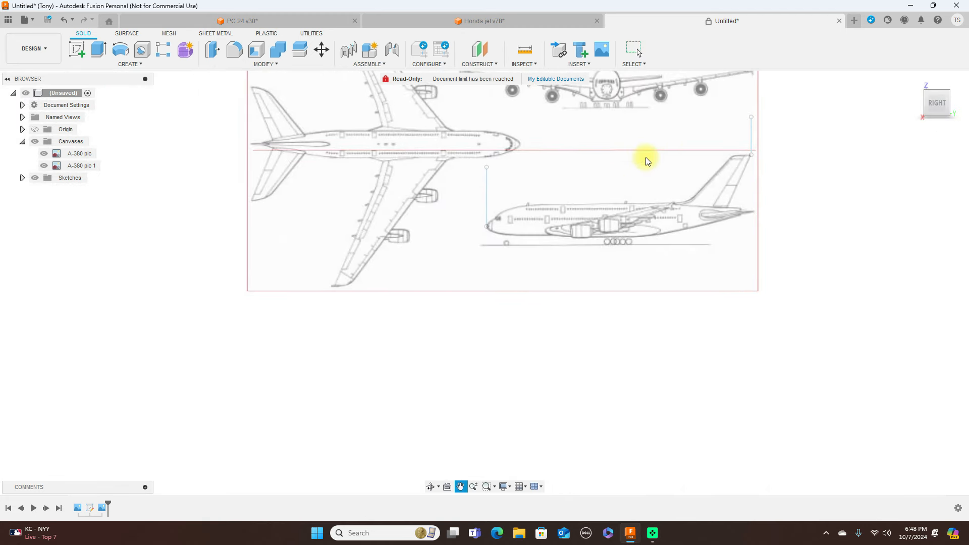
scroll(634, 167, "up", 5)
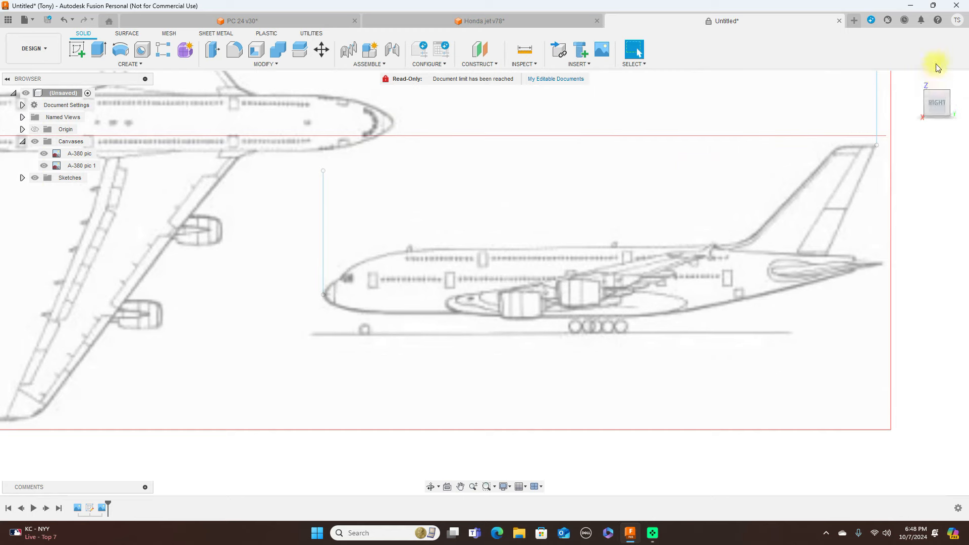
left_click(938, 85)
scroll(489, 231, "down", 10)
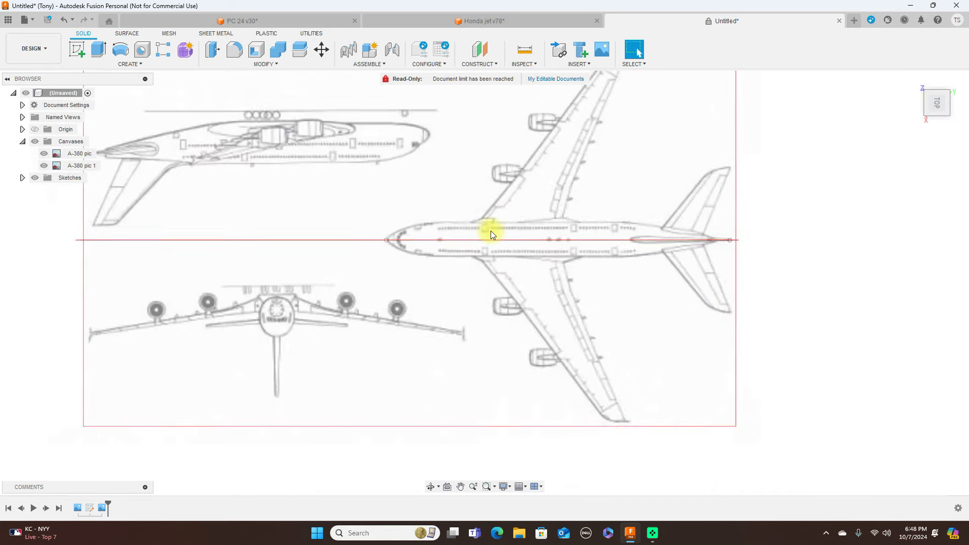
left_click(81, 47)
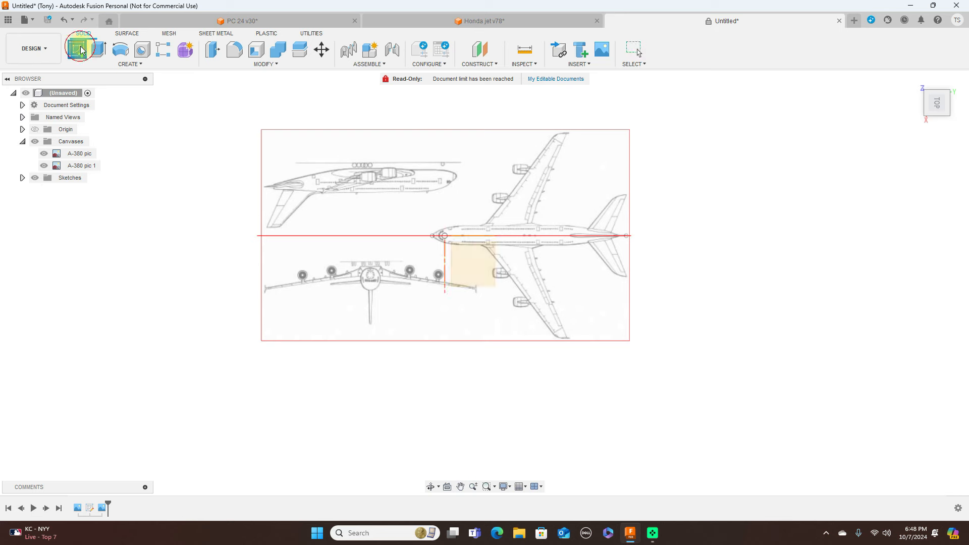
left_click(475, 260)
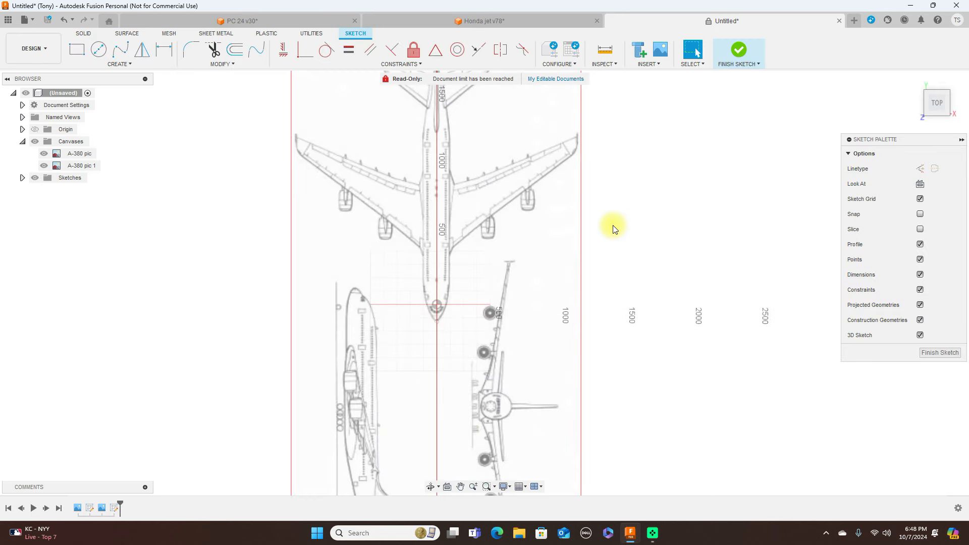
scroll(619, 218, "up", 2)
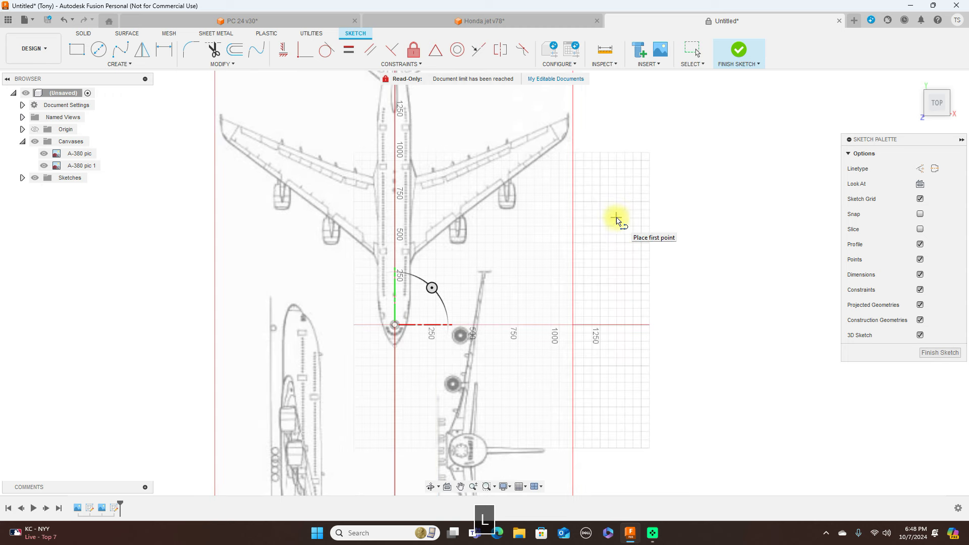
left_click(568, 116)
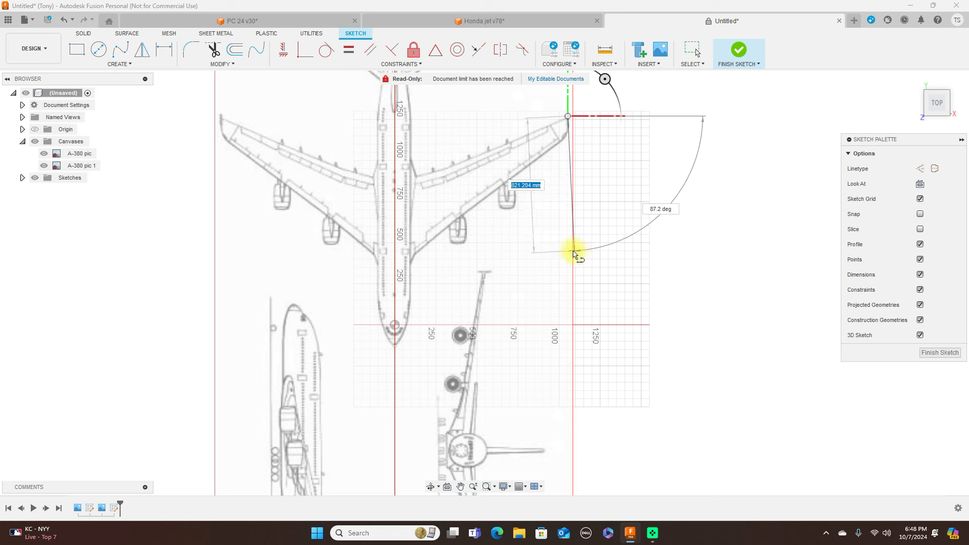
left_click(568, 253)
right_click(568, 252)
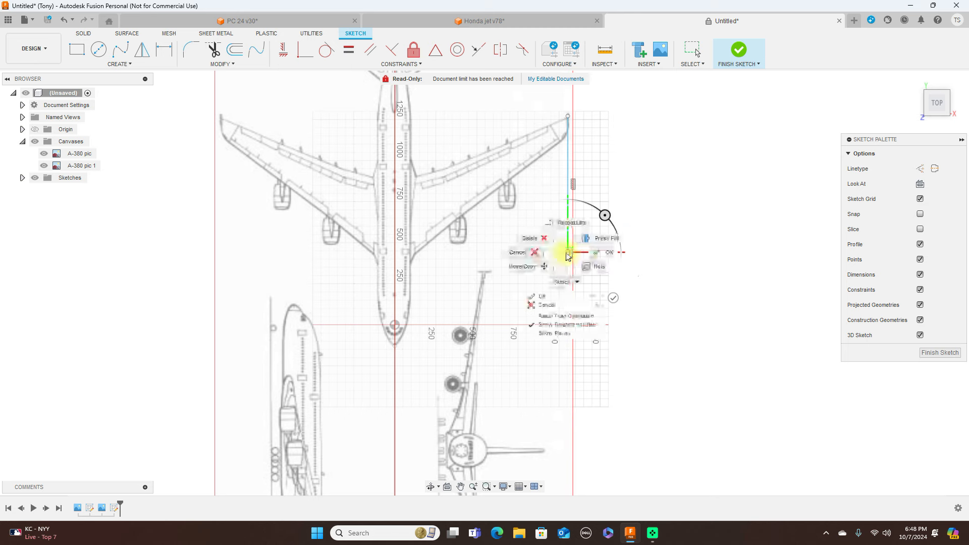
left_click(605, 252)
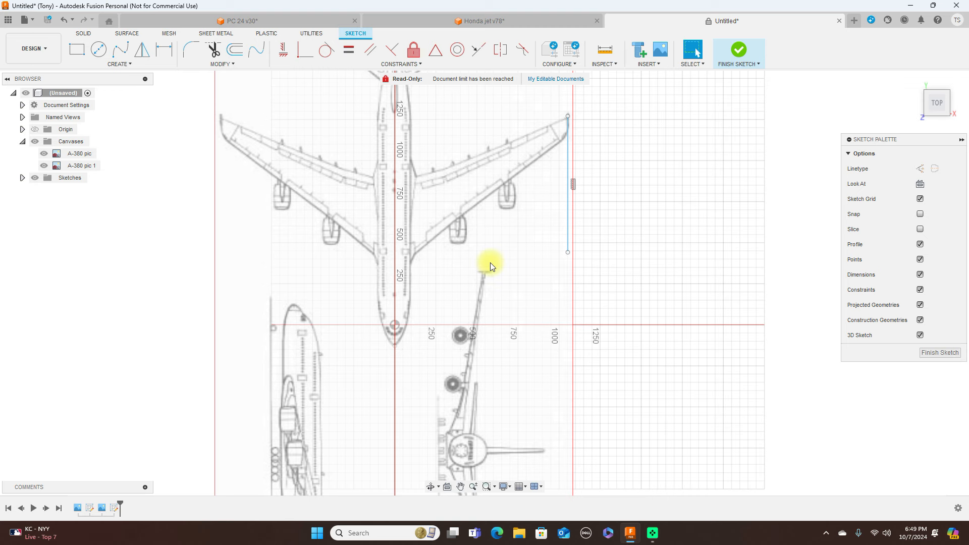
Step: Draw a matching vertical reference line from the opposite wingtip on the negative-X side and finish the sketch
mouse_move(490, 262)
middle_mouse_down()
mouse_move(573, 259)
mouse_move(625, 282)
middle_mouse_up()
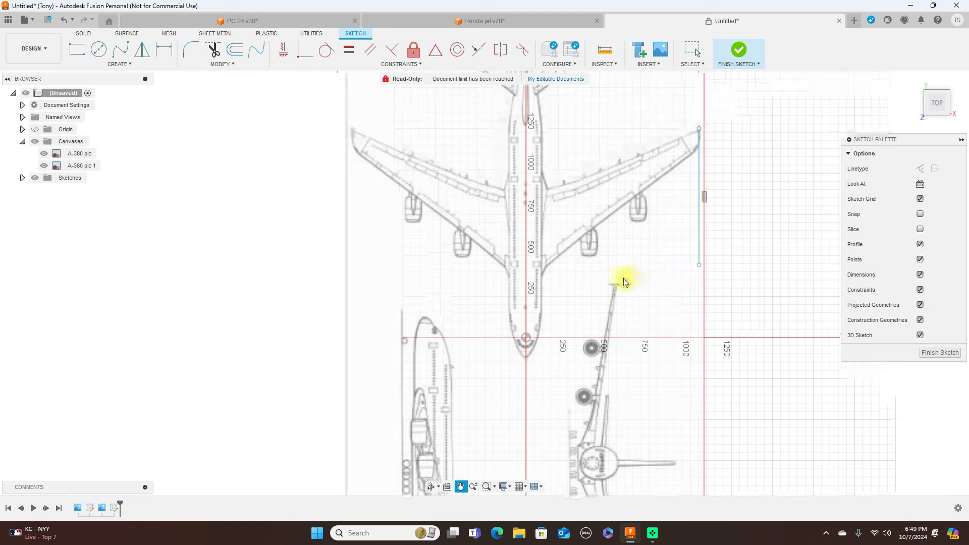
key("l")
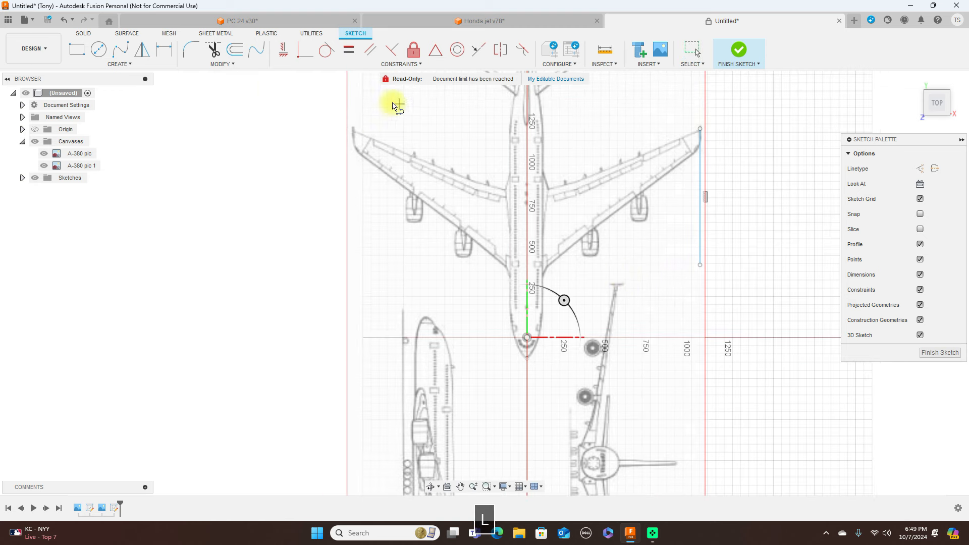
left_click(352, 132)
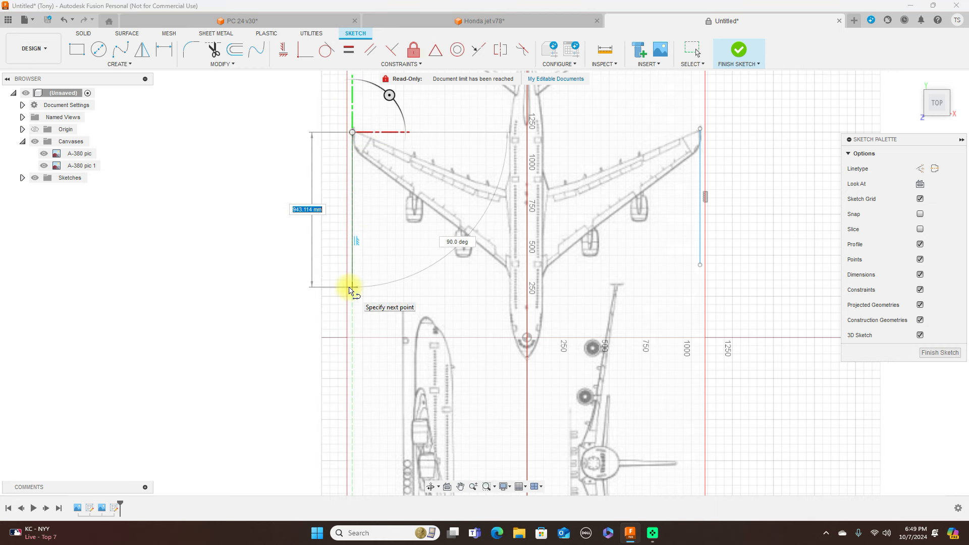
left_click(352, 263)
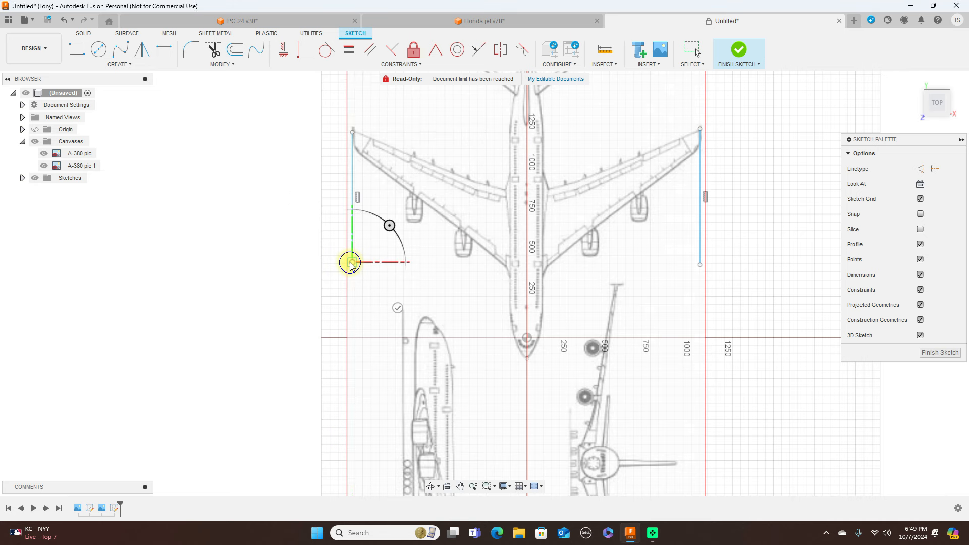
right_click(353, 263)
left_click(387, 262)
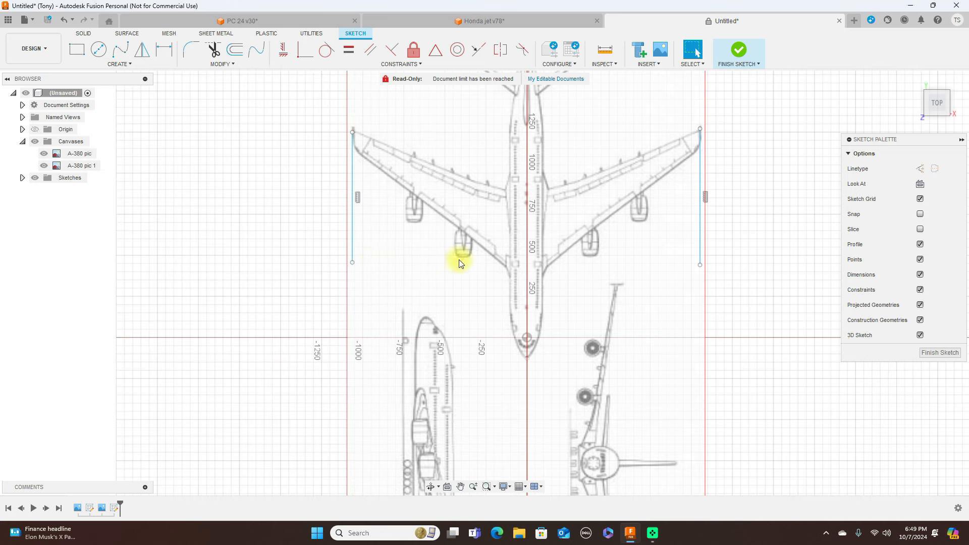
left_click(740, 53)
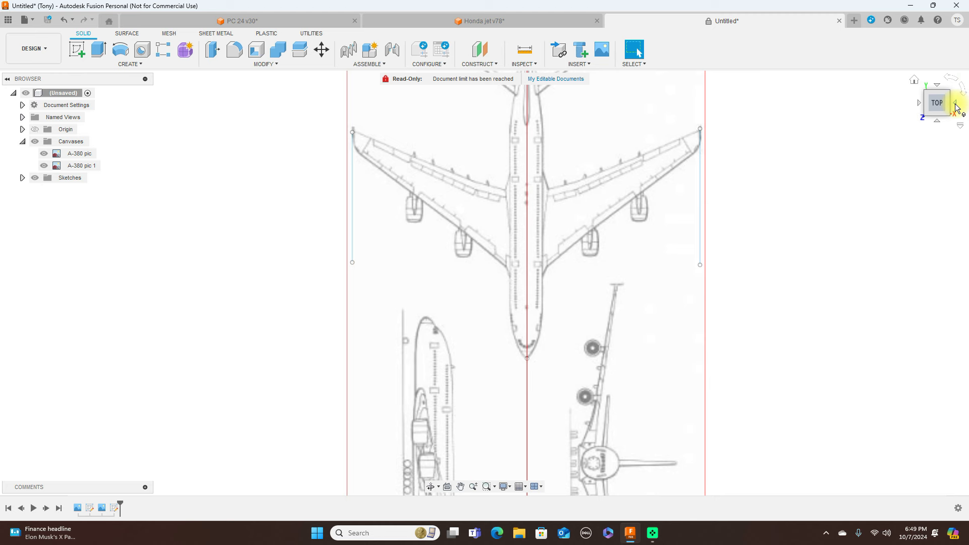
Step: Insert the A-380 pic image from the computer as a canvas on the front XZ plane
left_click(938, 122)
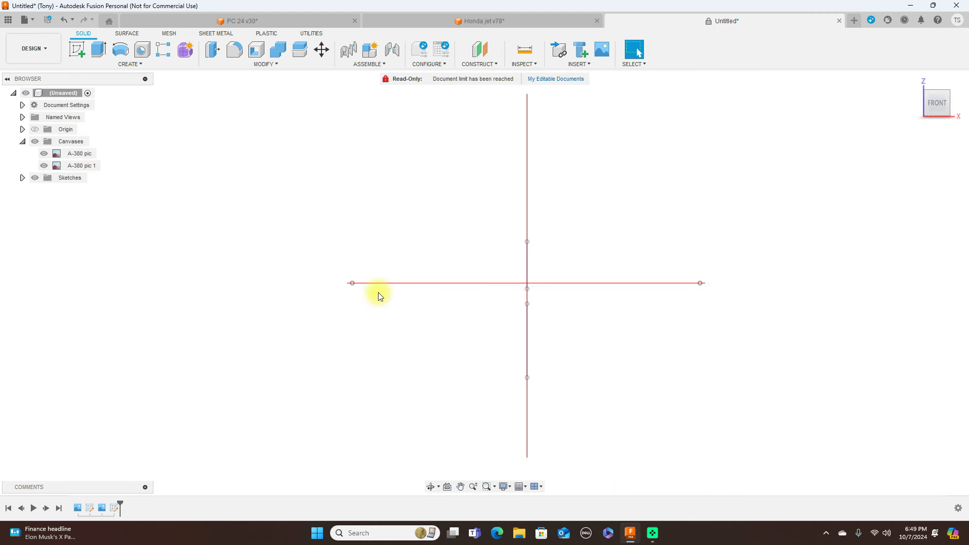
left_click(590, 63)
left_click(578, 116)
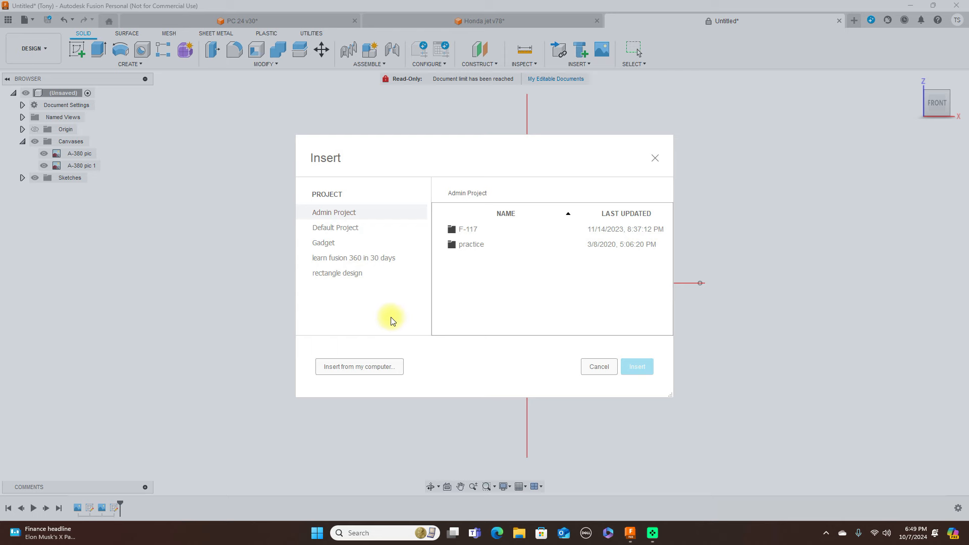
left_click(368, 366)
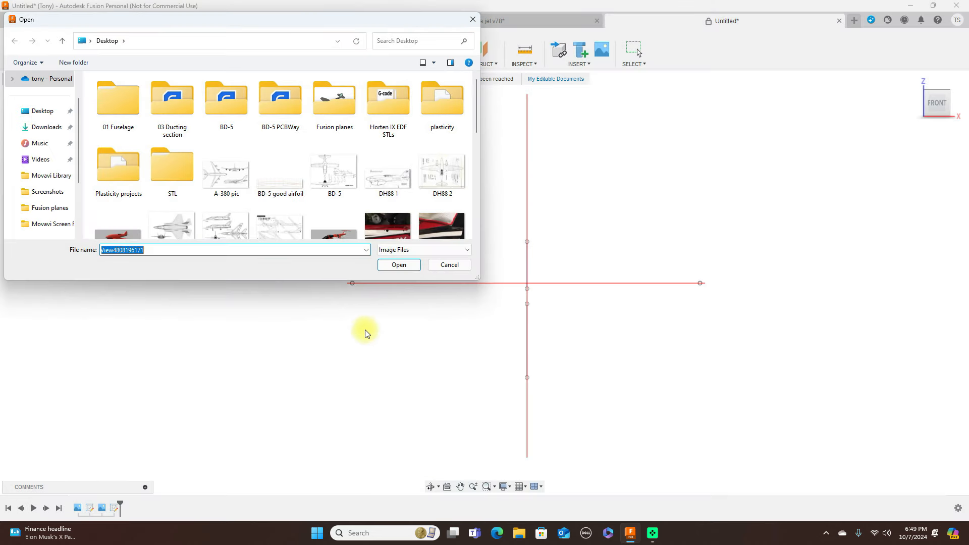
left_click(226, 172)
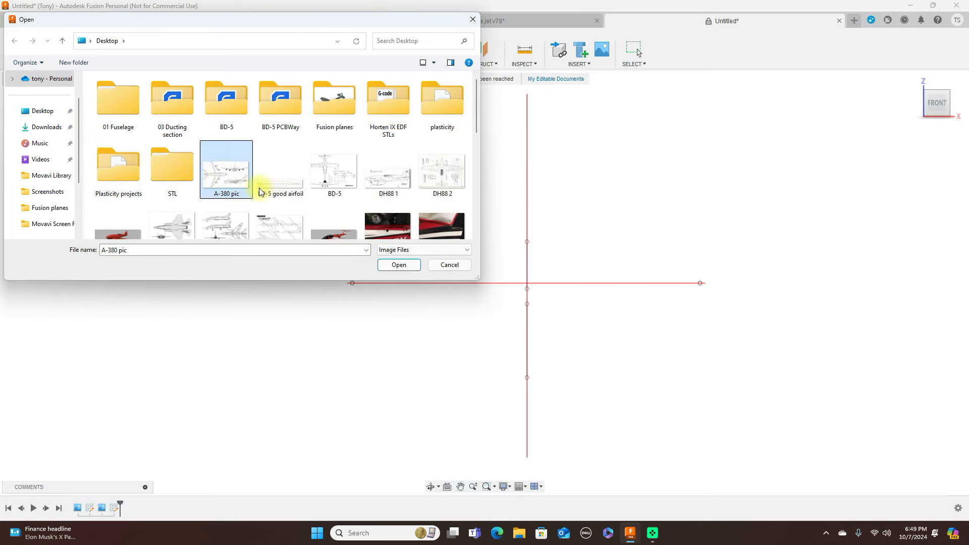
left_click(399, 264)
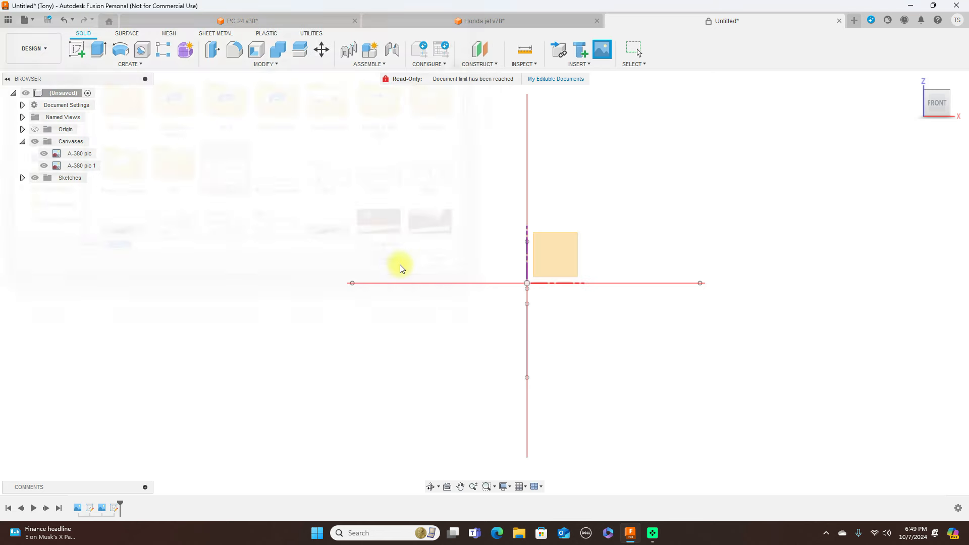
left_click(555, 262)
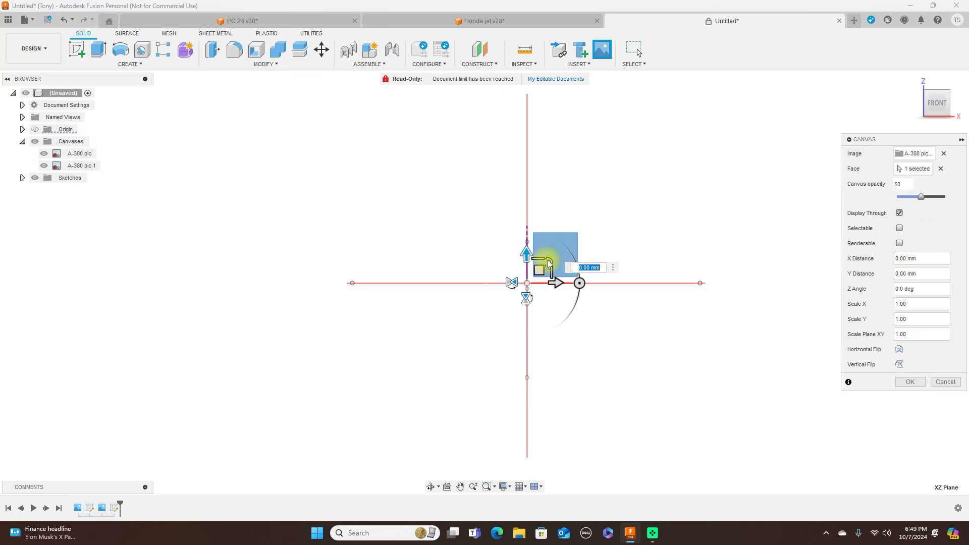
Step: Enlarge the new canvas and shift it about -520.4 mm in X and 721.1 mm in Y to centre its front view on the origin
left_click_drag(551, 258, 695, 166)
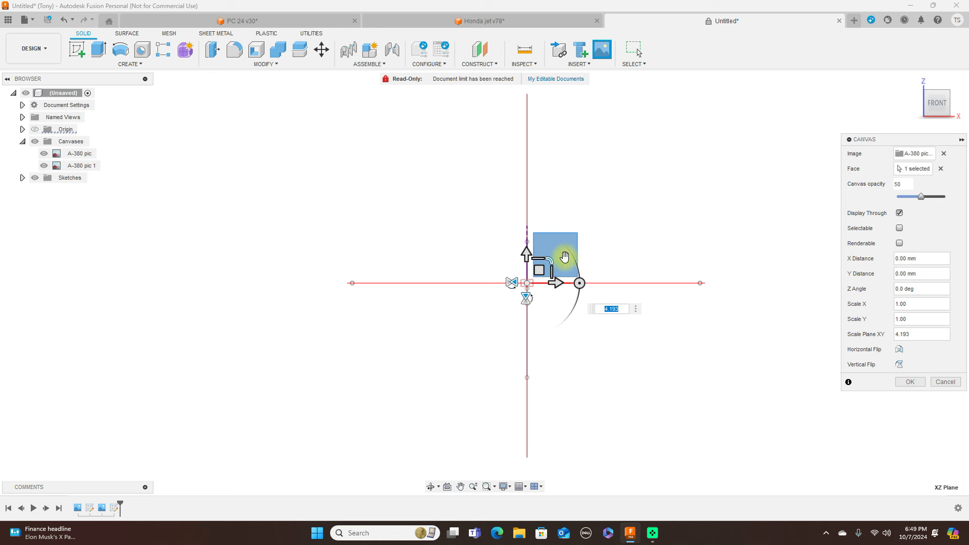
left_click_drag(551, 266, 692, 175)
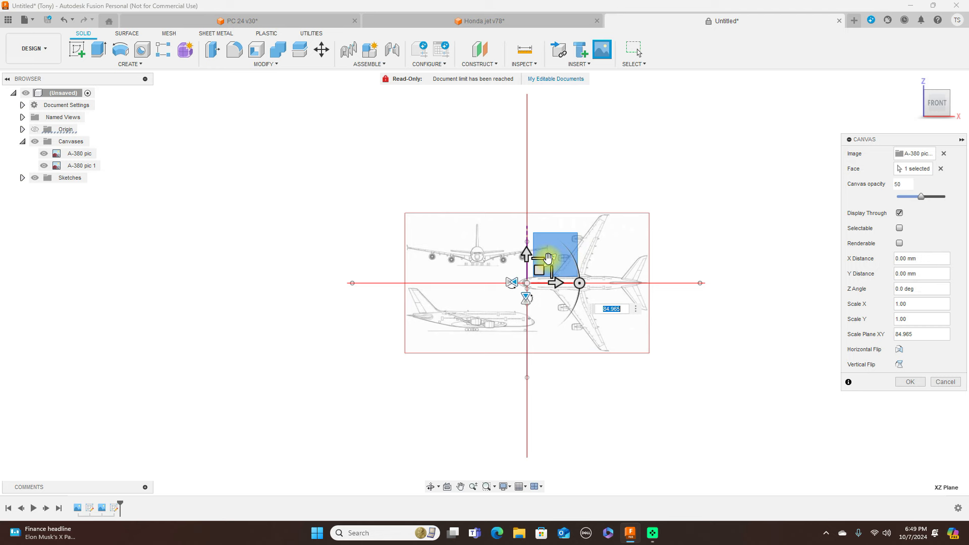
left_click_drag(550, 261, 594, 237)
scroll(594, 237, "down", 2)
left_click_drag(553, 262, 651, 334)
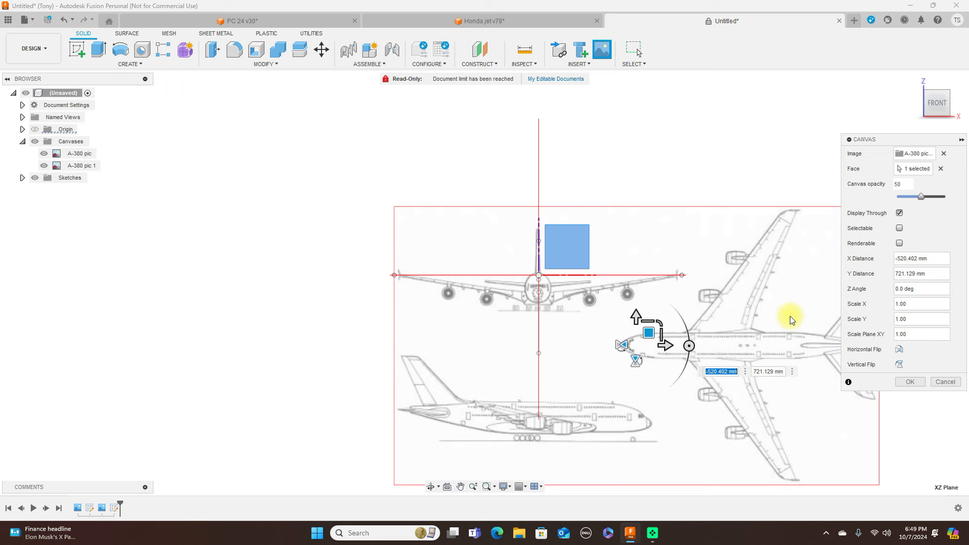
Step: Scale the front-view canvas by 1.025 and shift it about -14.9 mm in X and 26 mm in Y to meet the wingtip references
left_click_drag(660, 322, 660, 323)
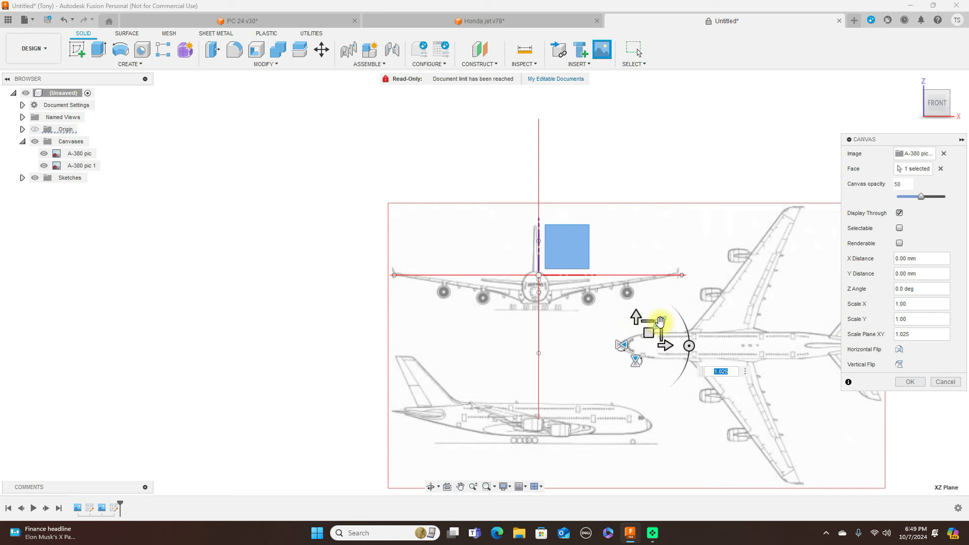
left_click_drag(645, 330, 653, 335)
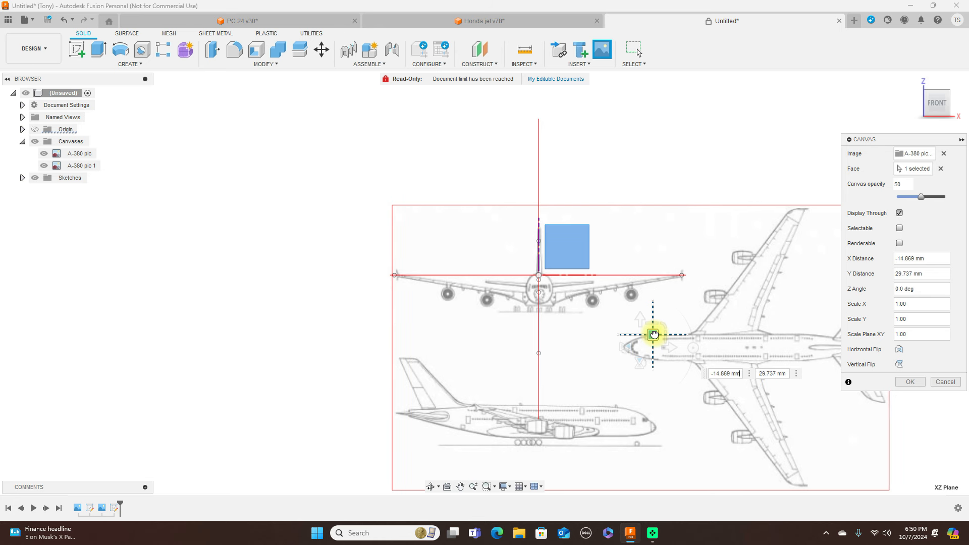
left_click_drag(653, 335, 653, 335)
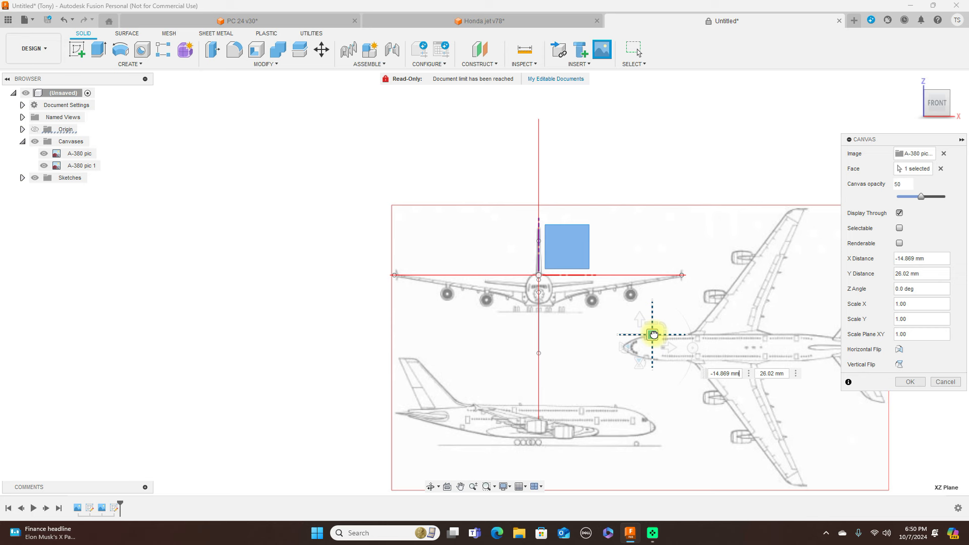
left_click(654, 334)
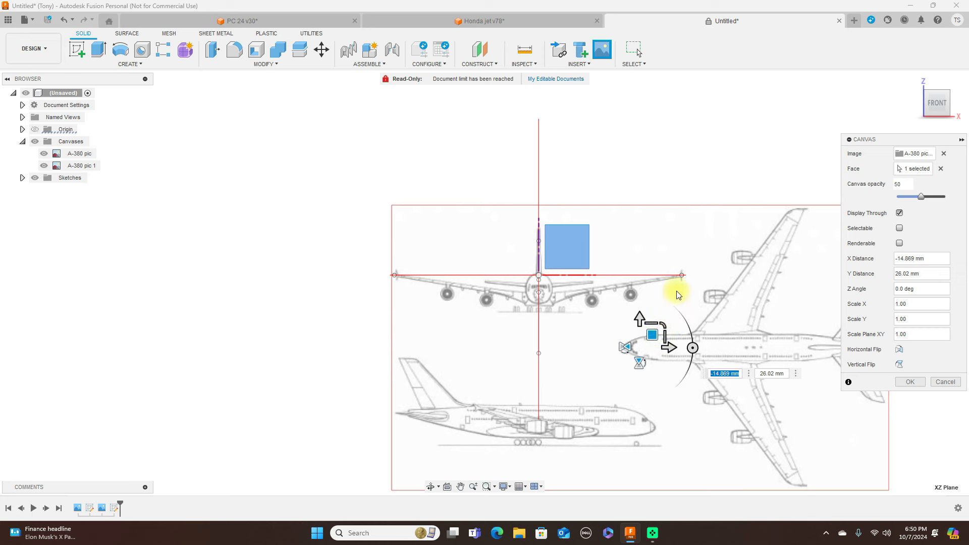
Step: Check the side view from the right and accept the front canvas placement
left_click(956, 106)
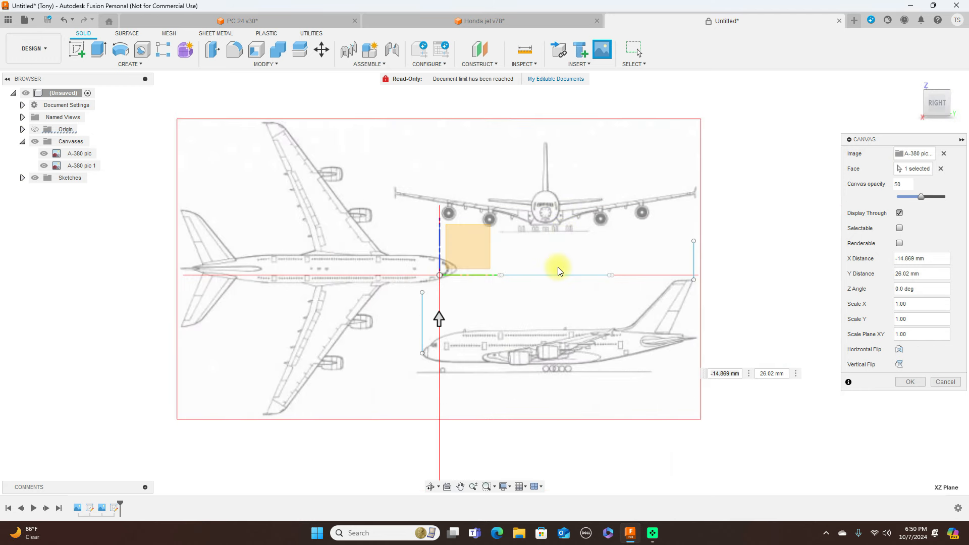
scroll(558, 268, "up", 2)
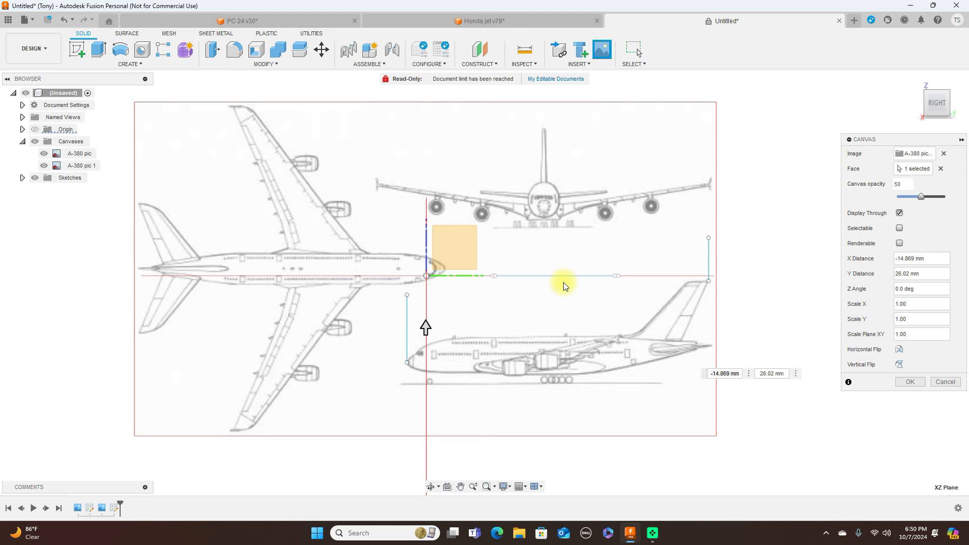
middle_click_drag(564, 283, 584, 212)
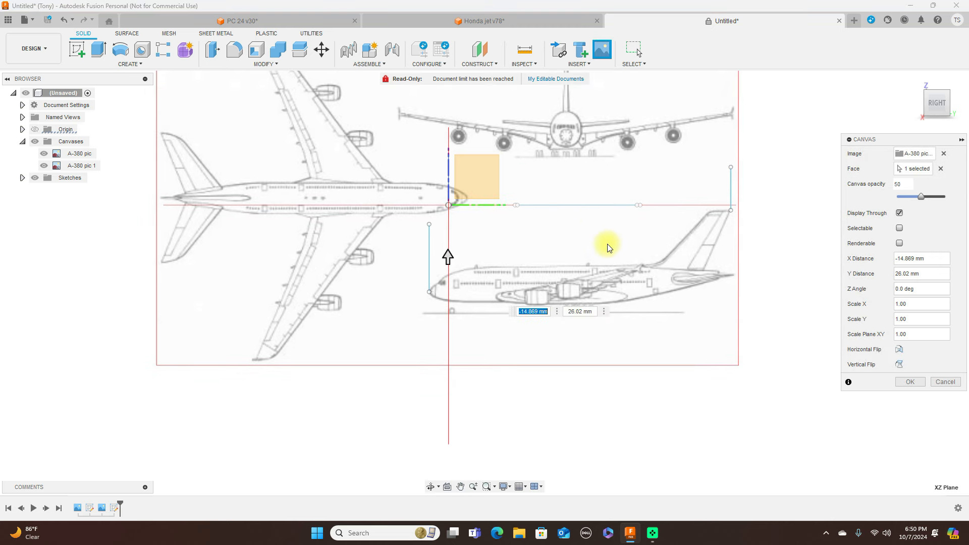
scroll(577, 322, "up", 2)
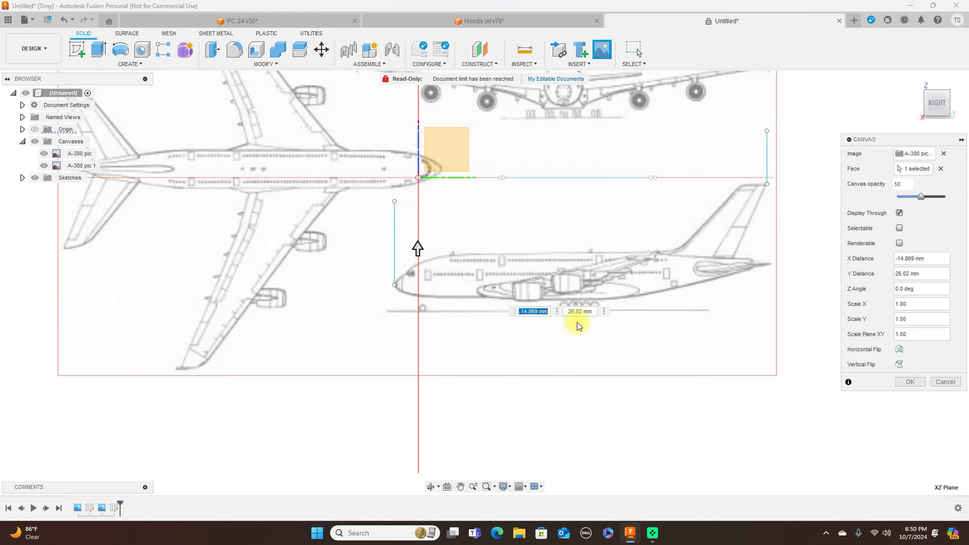
left_click(910, 381)
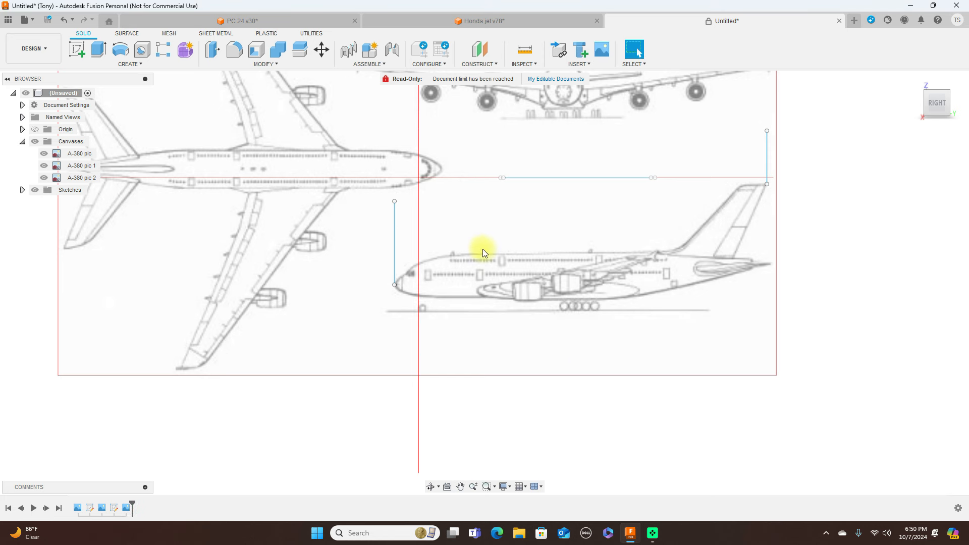
Step: Sketch a horizontal reference line on the side-view plane along the ground line beneath the wheels, from below the tail to below the nose
left_click(77, 49)
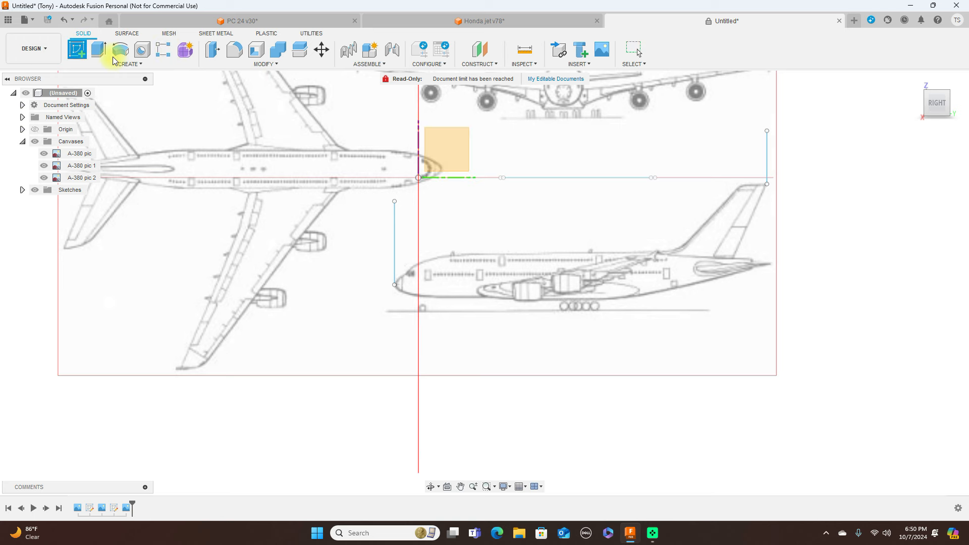
left_click(451, 151)
mouse_move(655, 277)
middle_mouse_down()
mouse_move(656, 190)
mouse_move(645, 153)
middle_mouse_up()
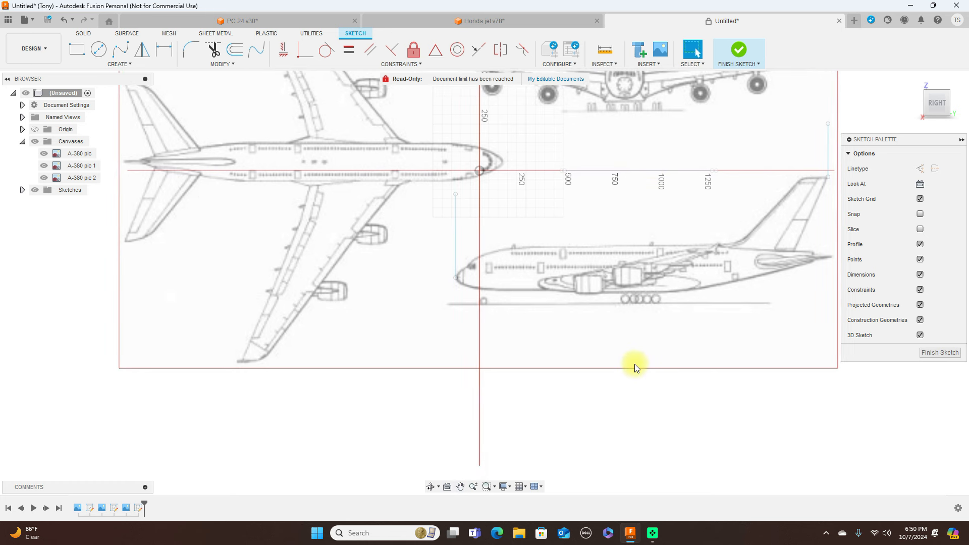
key("l")
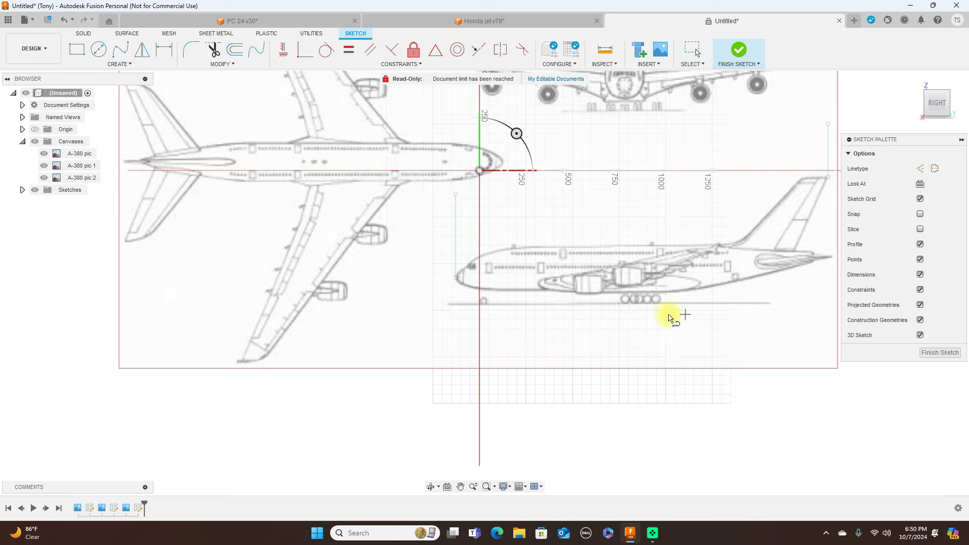
left_click(767, 304)
left_click(456, 304)
right_click(457, 309)
left_click(494, 303)
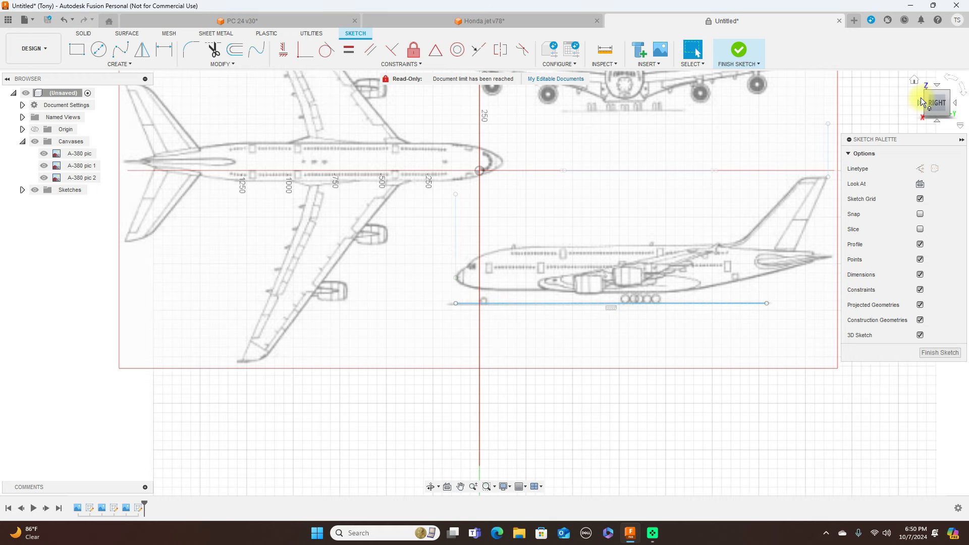
left_click(919, 100)
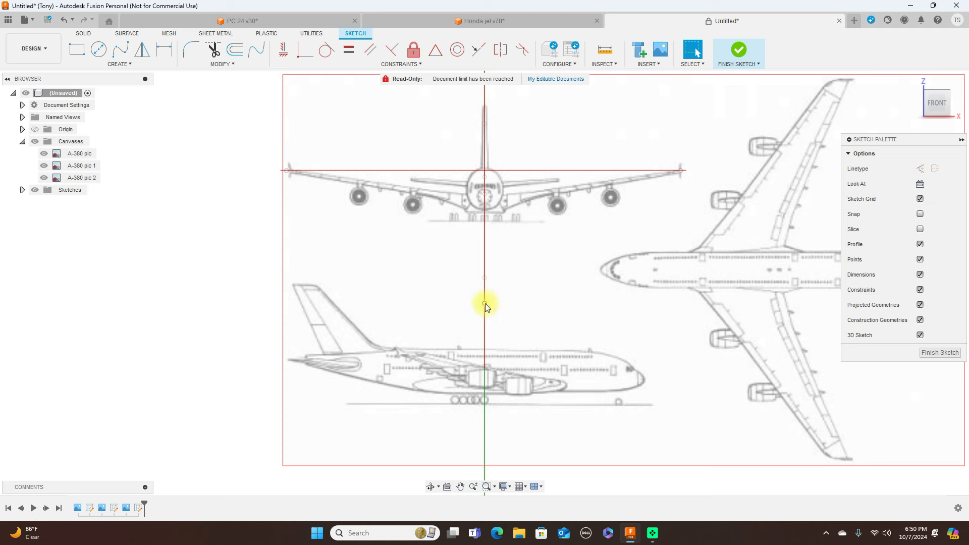
left_click(932, 352)
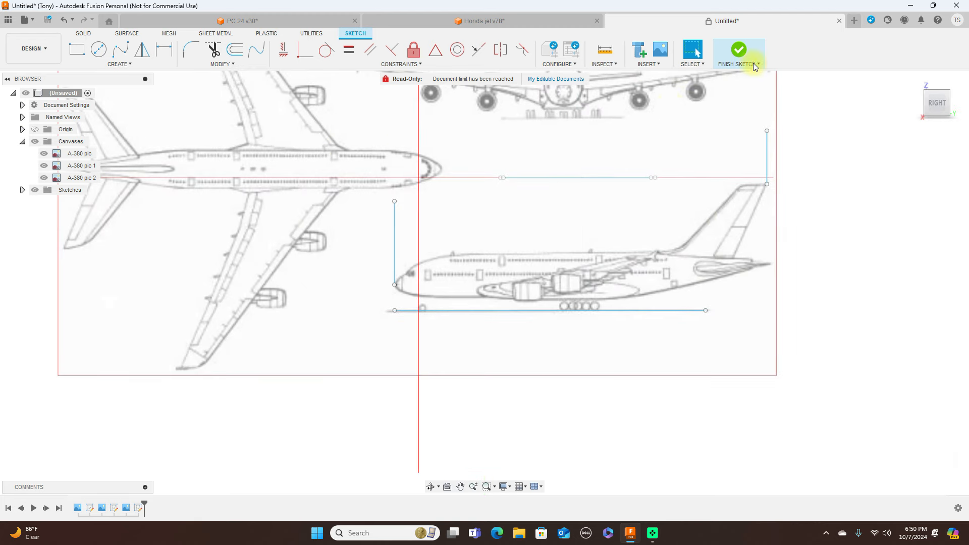
Step: Edit the A-380 pic 2 canvas, shifting it about -33.6 mm in X and -2 mm in Y to seat its front-view wheels on the ground reference
left_click(922, 105)
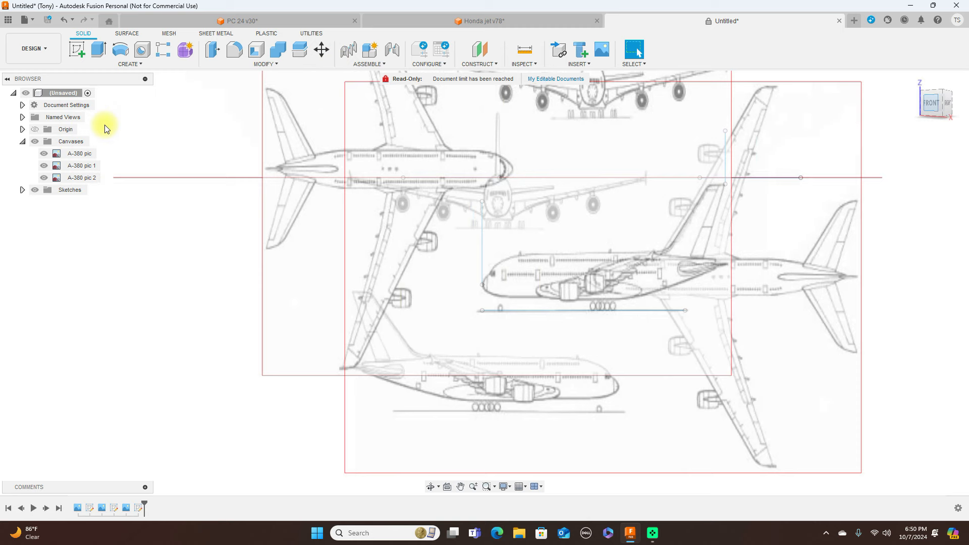
right_click(68, 179)
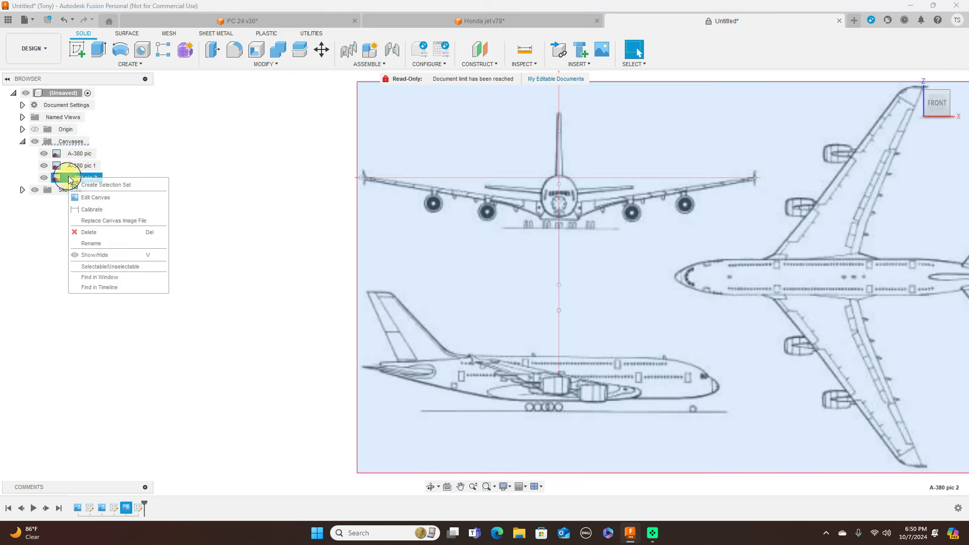
left_click(101, 198)
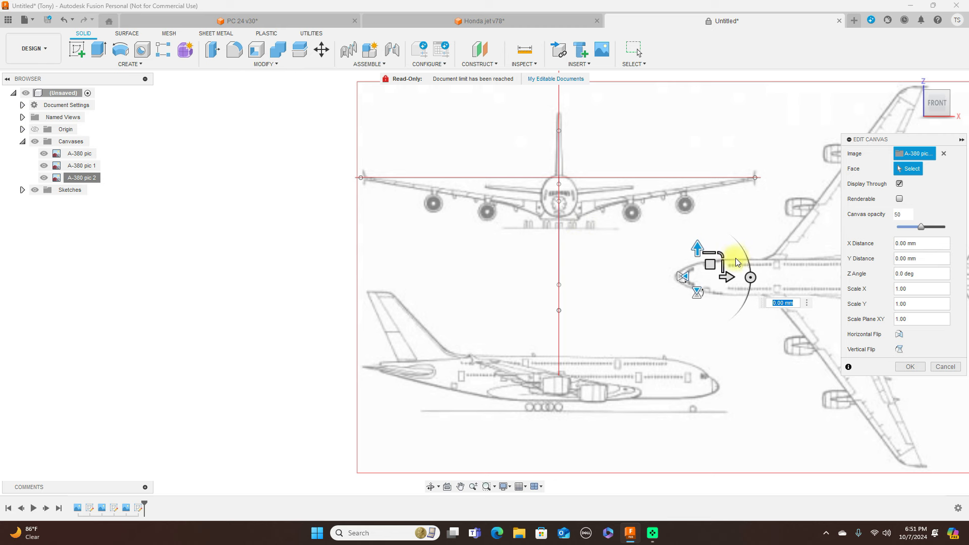
left_click_drag(698, 248, 701, 327)
scroll(635, 294, "up", 1)
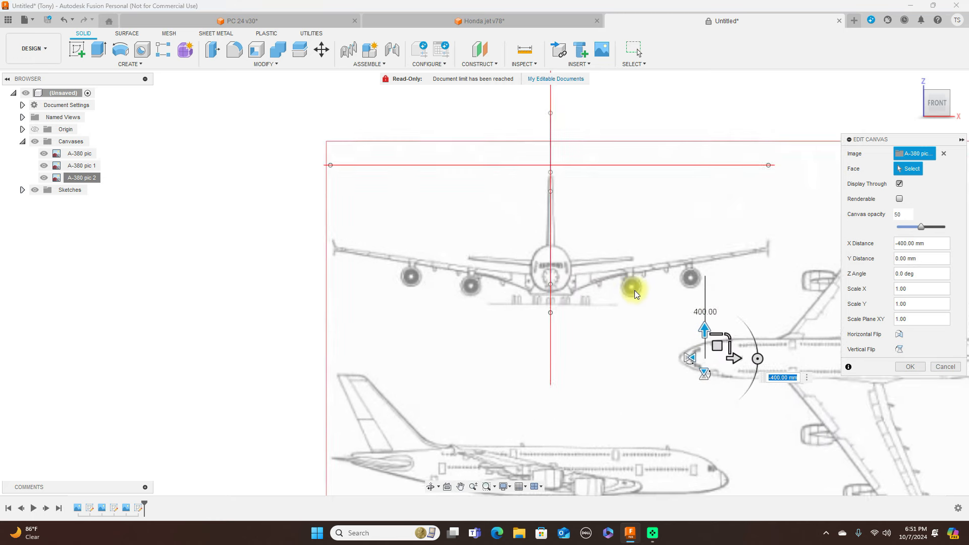
scroll(635, 294, "up", 3)
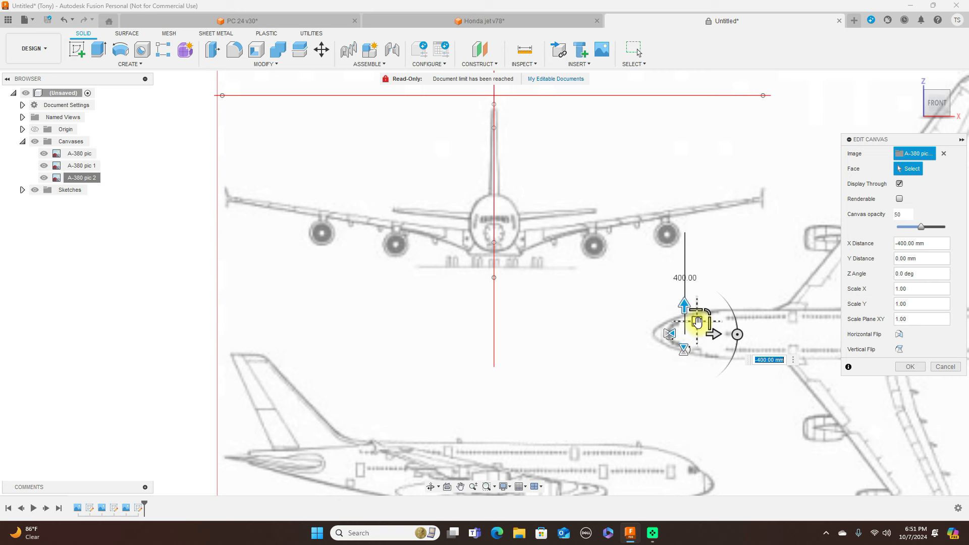
left_click_drag(697, 324, 697, 331)
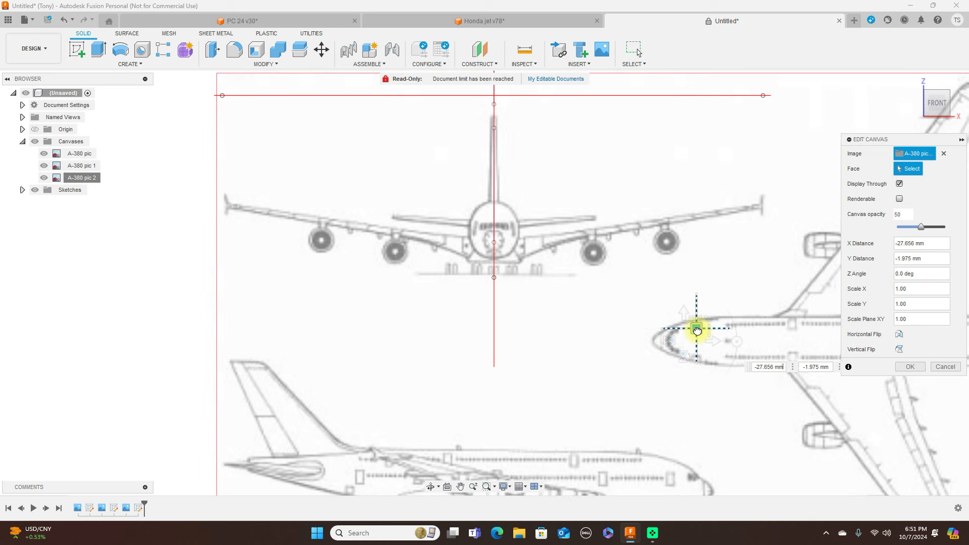
left_click_drag(697, 331, 698, 332)
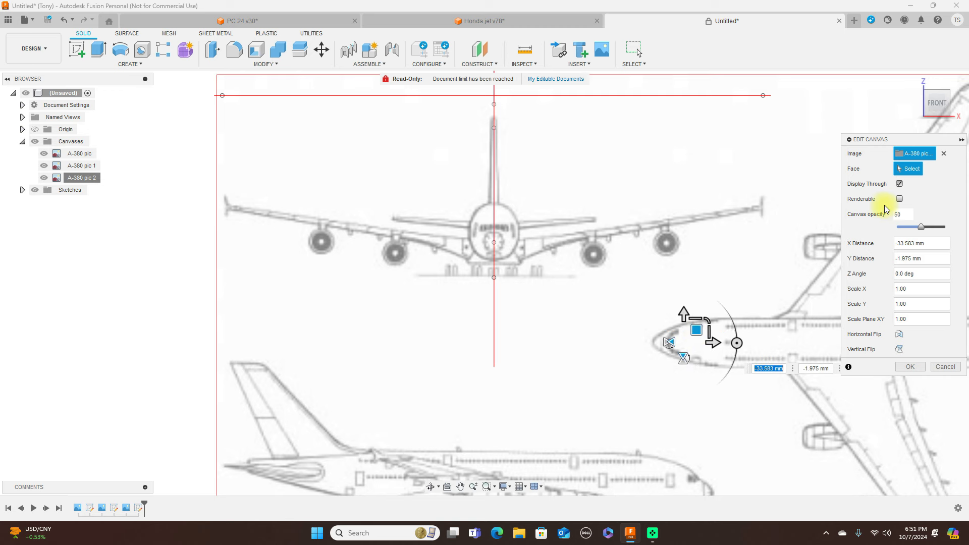
left_click(957, 106)
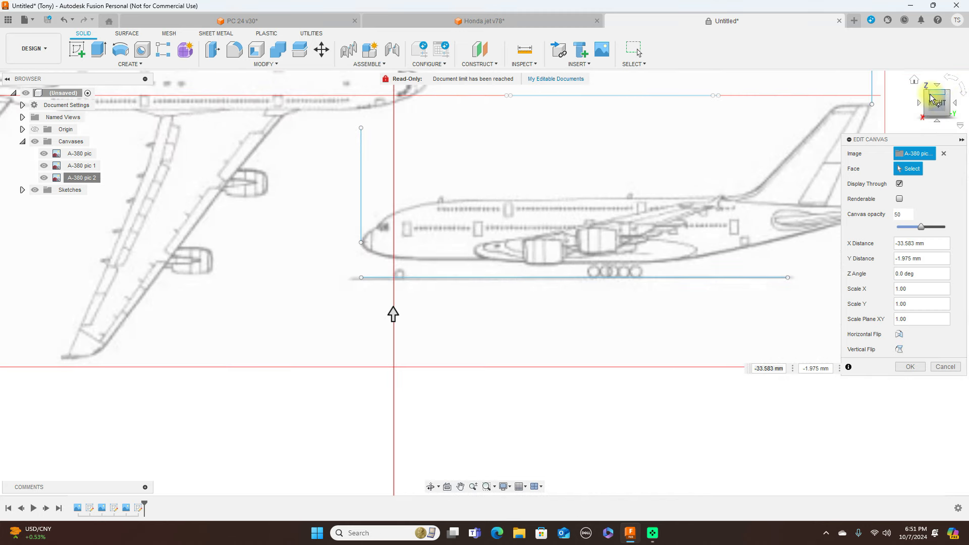
left_click(920, 106)
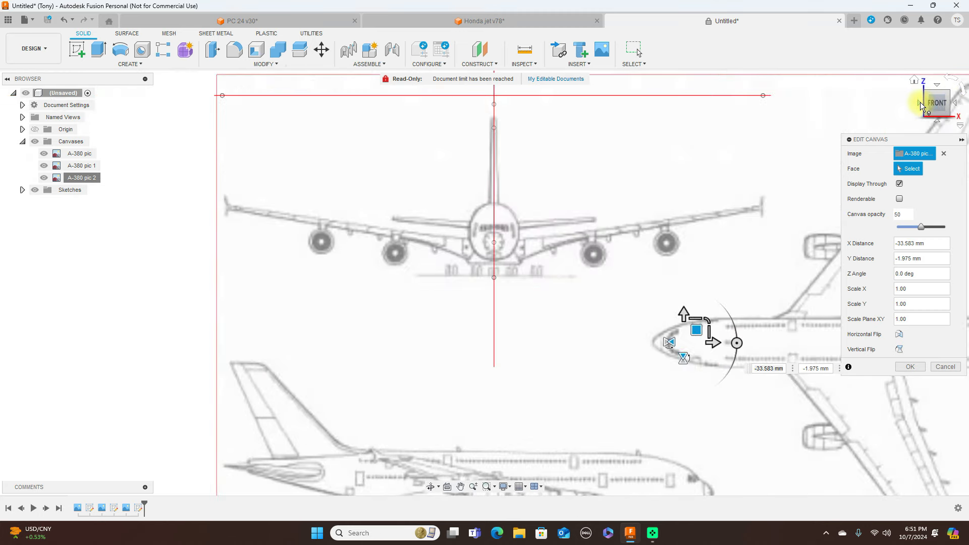
left_click(912, 367)
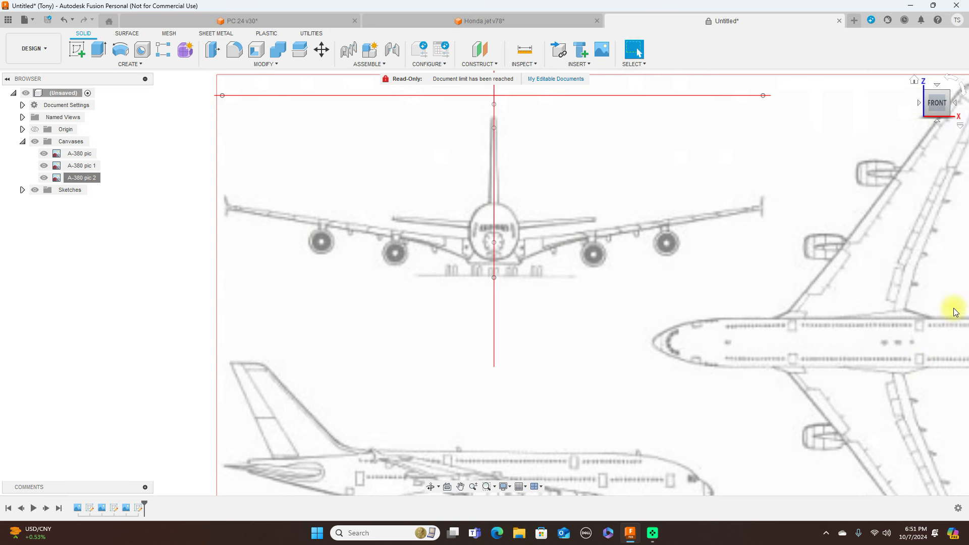
Step: Compare the front and side canvas alignment, then hide all sketches and show the origin planes
left_click(956, 104)
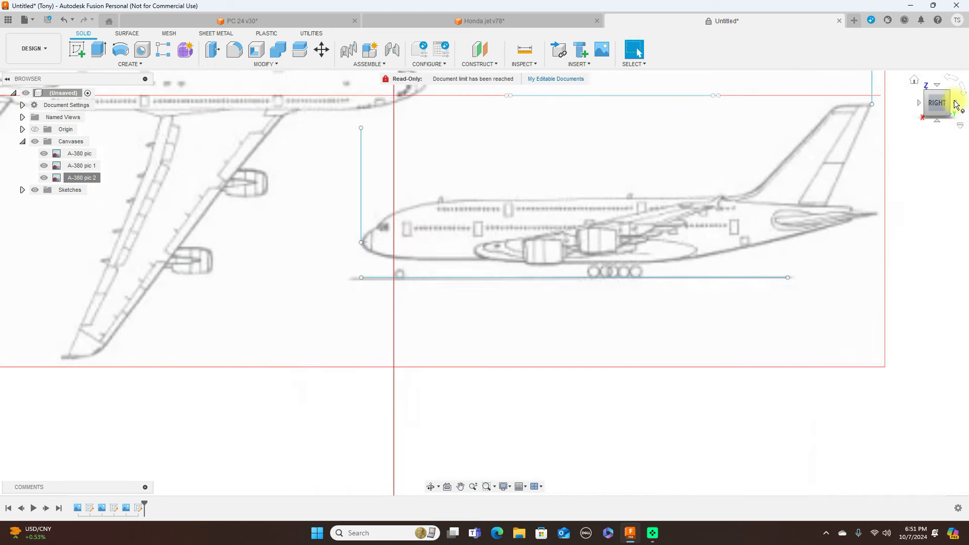
left_click(920, 102)
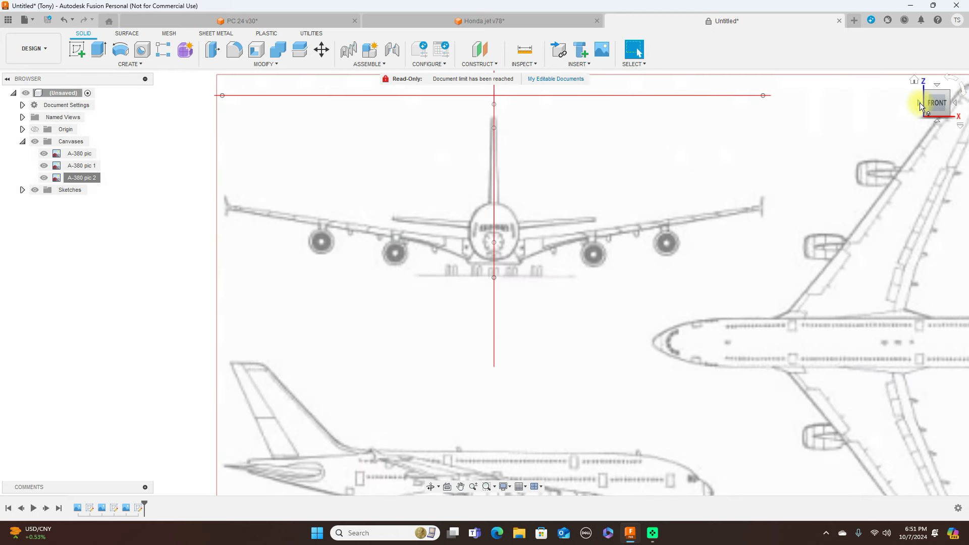
left_click(956, 105)
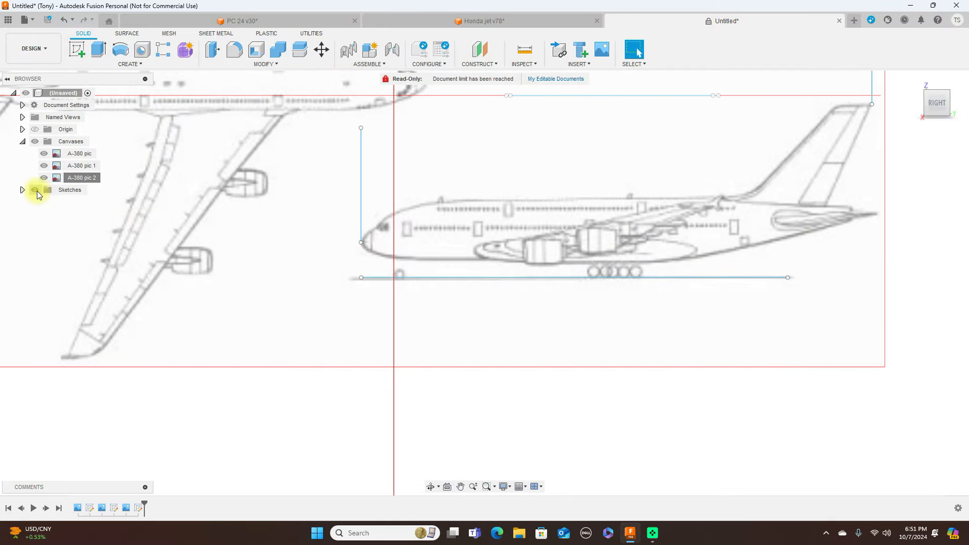
left_click(35, 191)
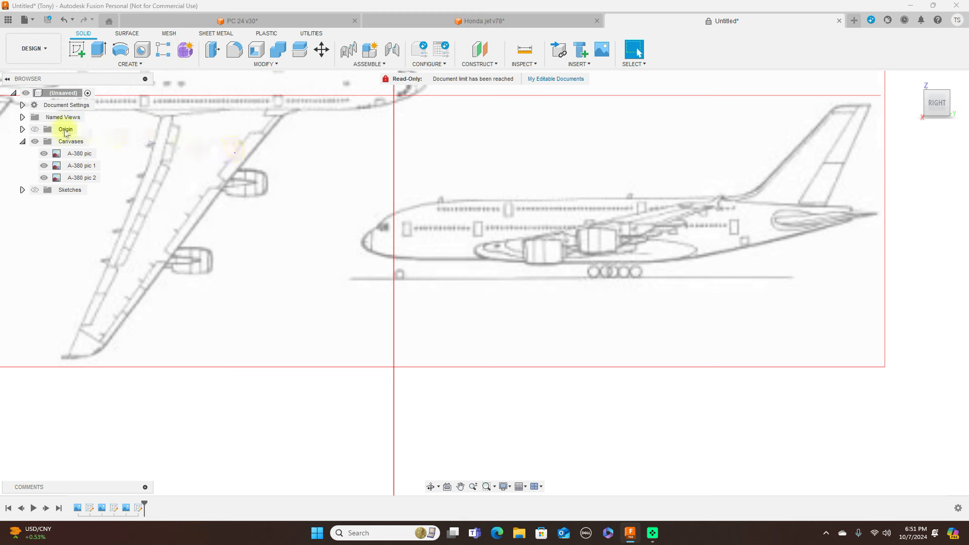
left_click(34, 129)
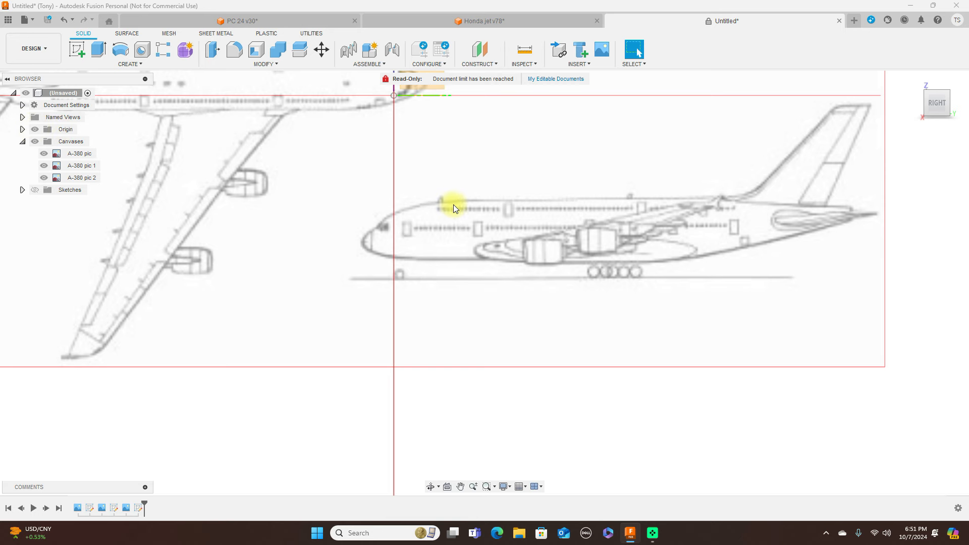
Step: Construct an offset plane -200 mm from the XZ plane, ahead of the aircraft's nose
scroll(453, 205, "down", 2)
scroll(474, 218, "down", 3)
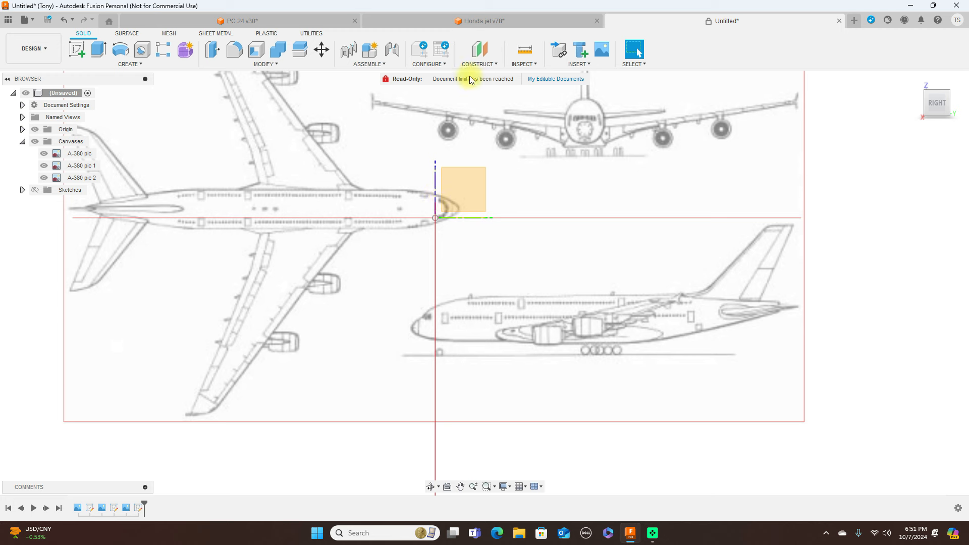
left_click(483, 66)
left_click(484, 75)
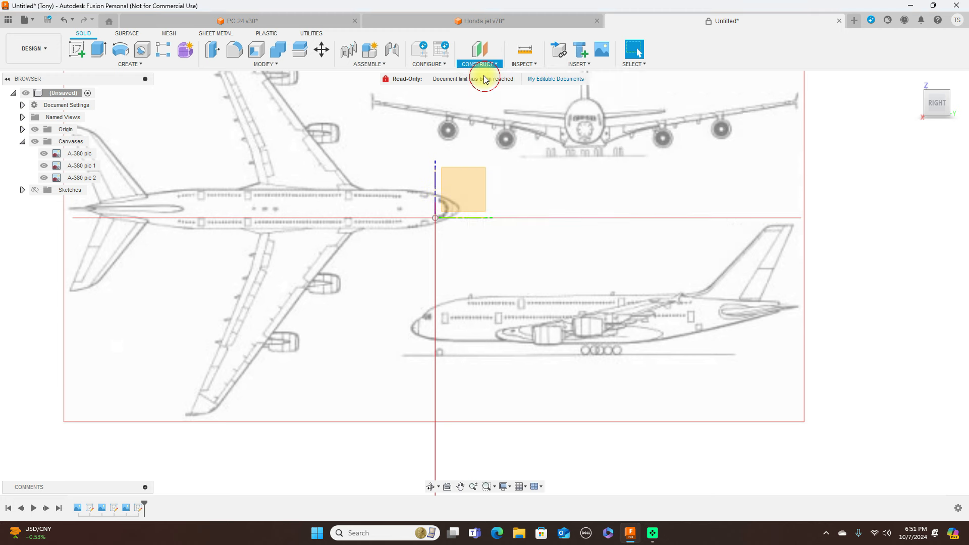
left_click(434, 189)
left_click_drag(447, 213, 414, 216)
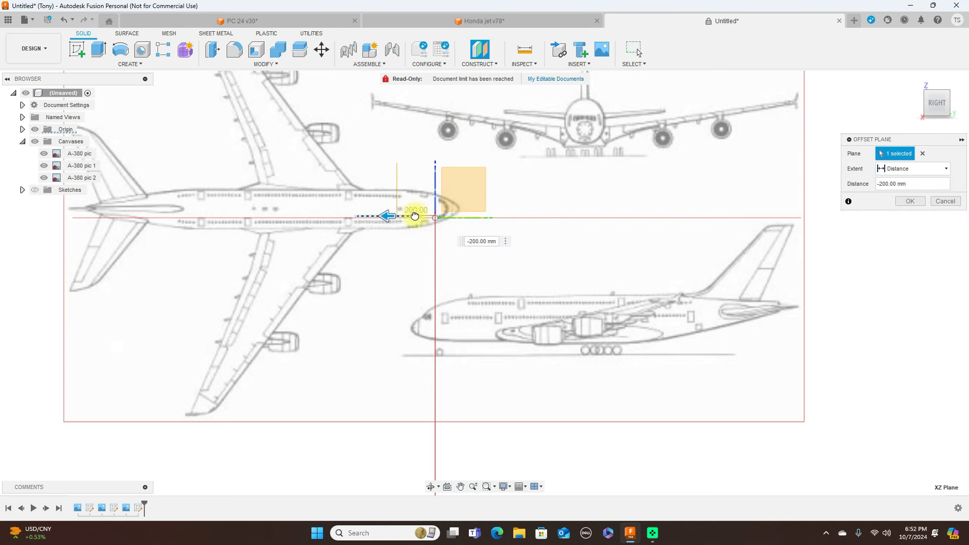
left_click(903, 203)
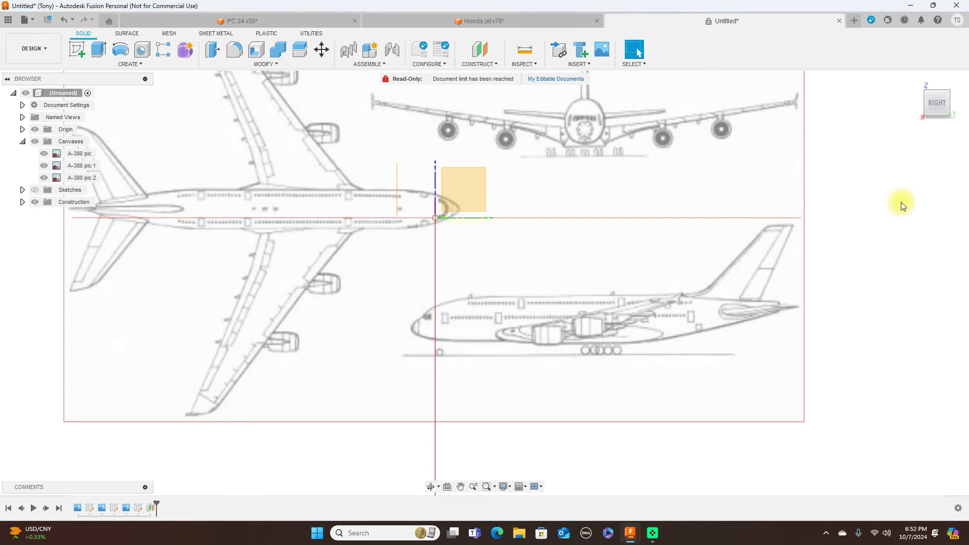
Step: Create a form and start a cylinder on the offset plane, centred on the front-view fuselage with a diameter of about 225 mm
left_click(928, 104)
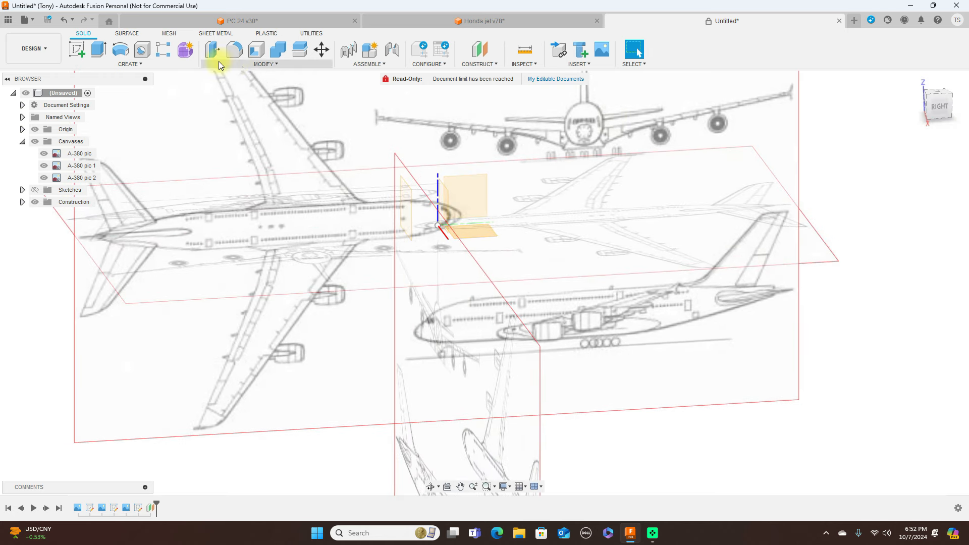
left_click(186, 49)
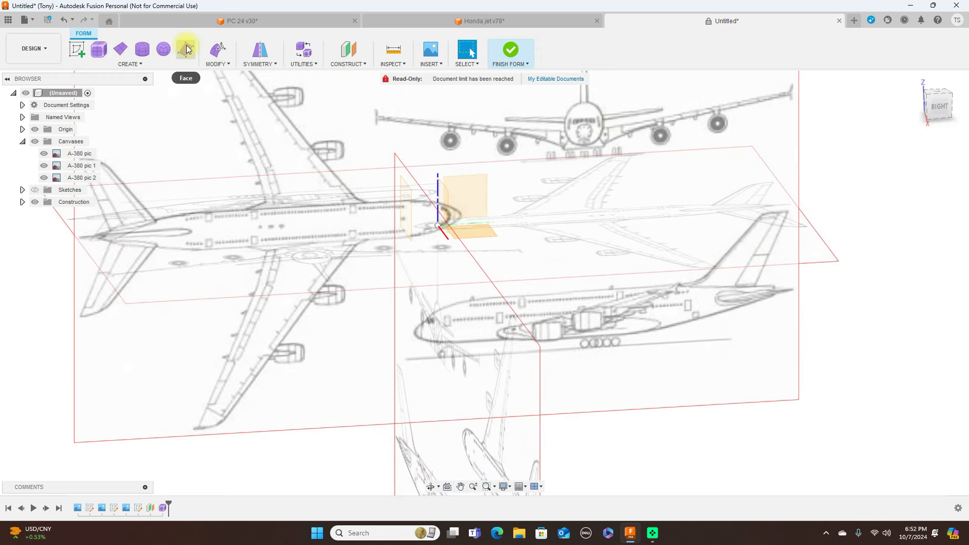
left_click(142, 49)
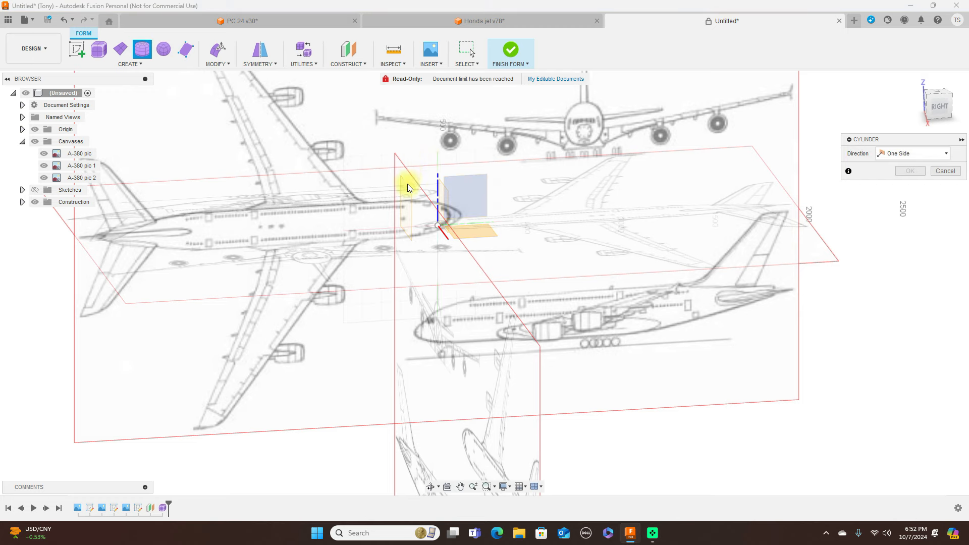
left_click_drag(937, 109, 901, 119)
left_click(925, 108)
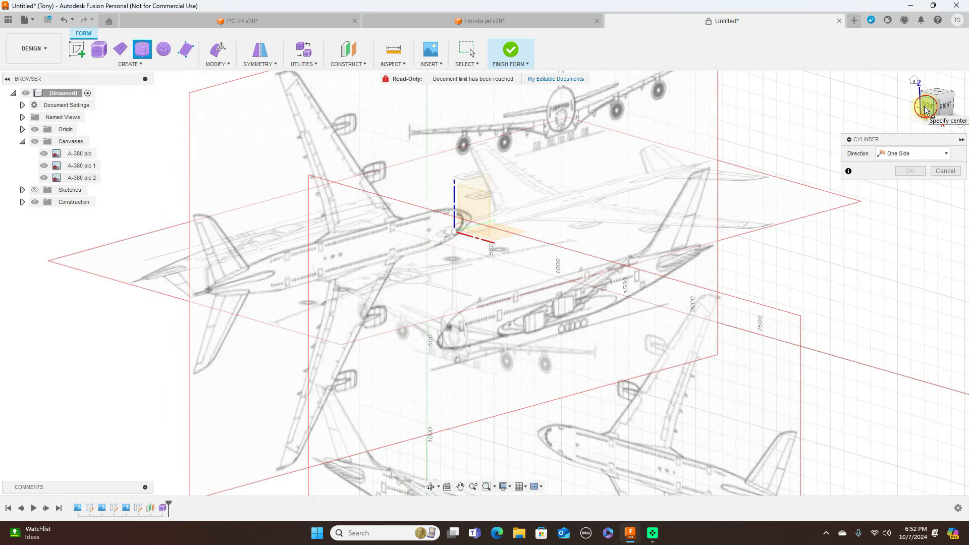
middle_click_drag(547, 269, 606, 158)
scroll(609, 173, "up", 5)
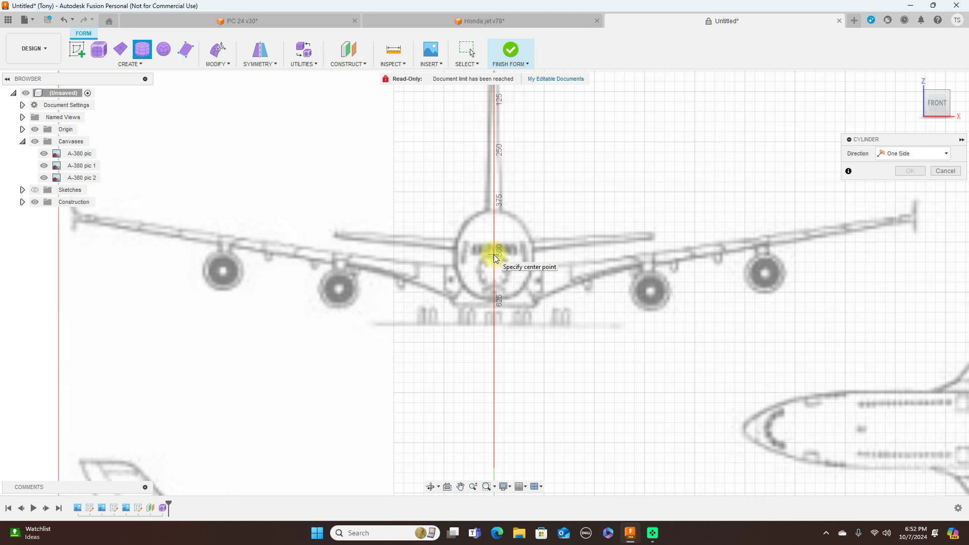
left_click(494, 255)
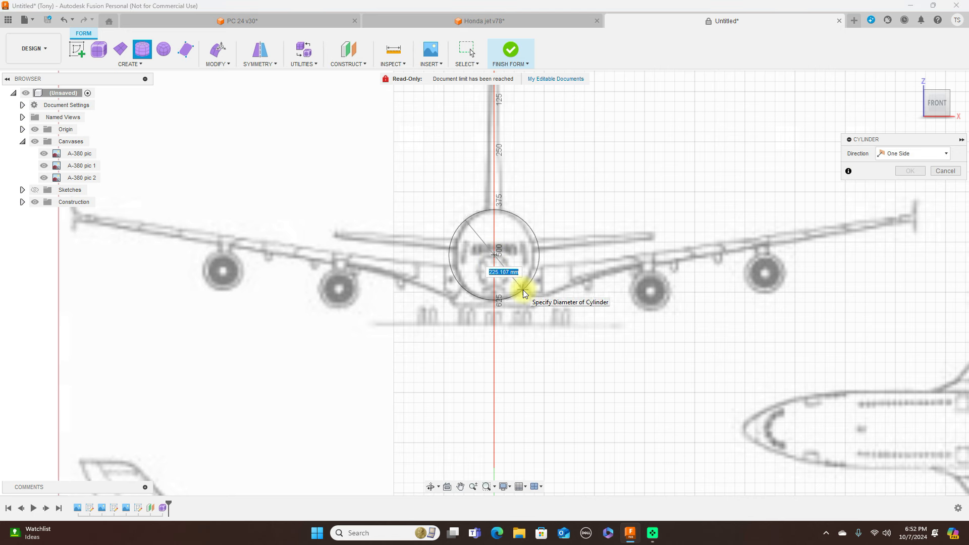
left_click(524, 292)
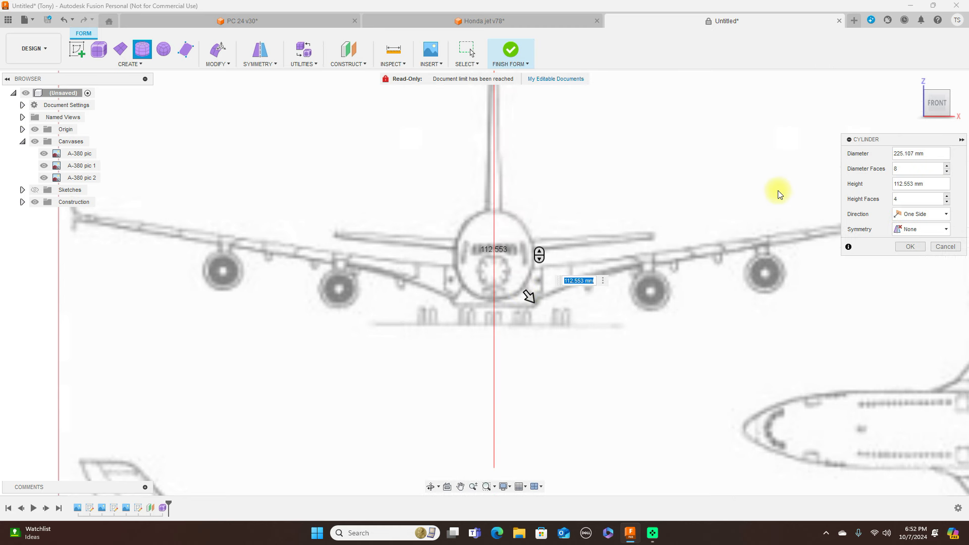
Step: Extend the fuselage form cylinder to a height of 1600 mm with 8 diameter faces and 4 height faces, and create it
key("ctrl+6")
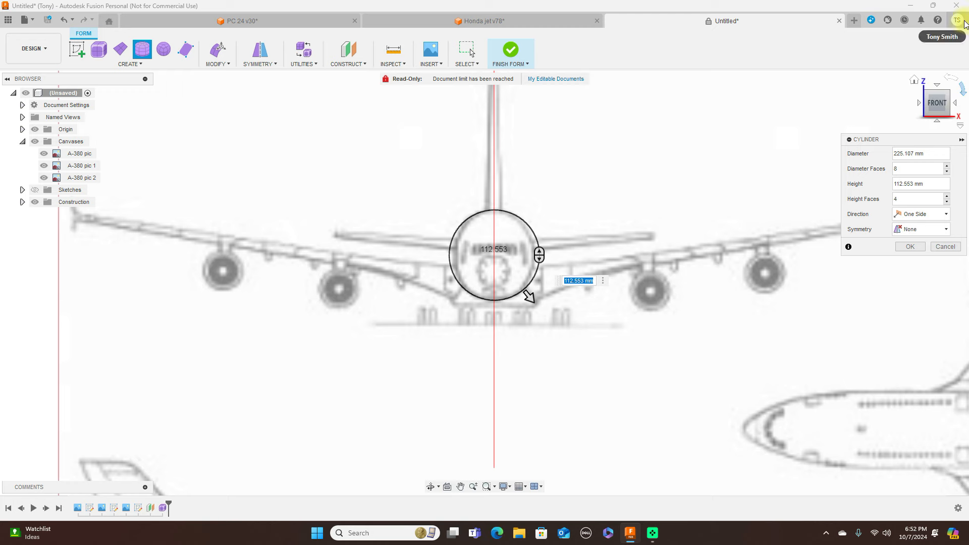
left_click(956, 104)
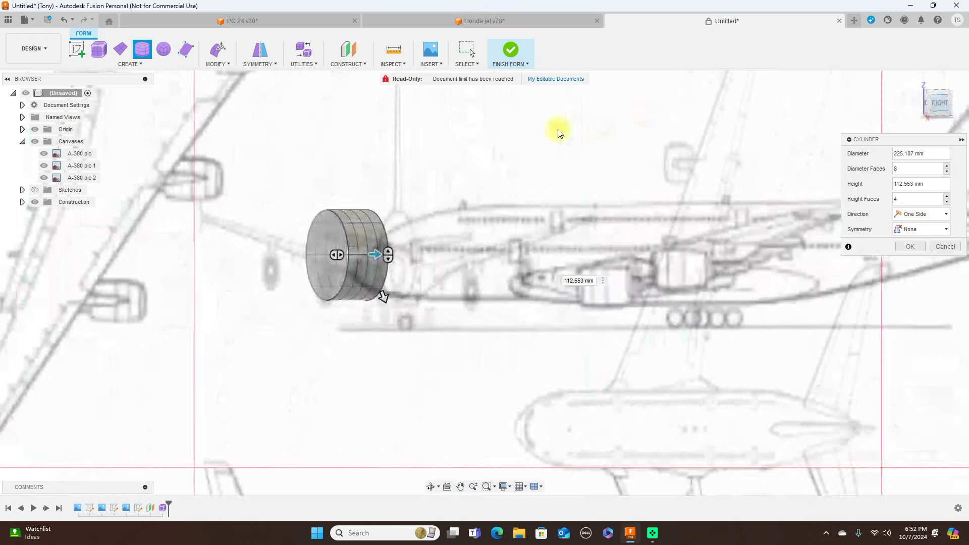
left_click_drag(359, 253, 621, 162)
scroll(677, 161, "up", 1)
middle_click_drag(676, 160, 452, 125)
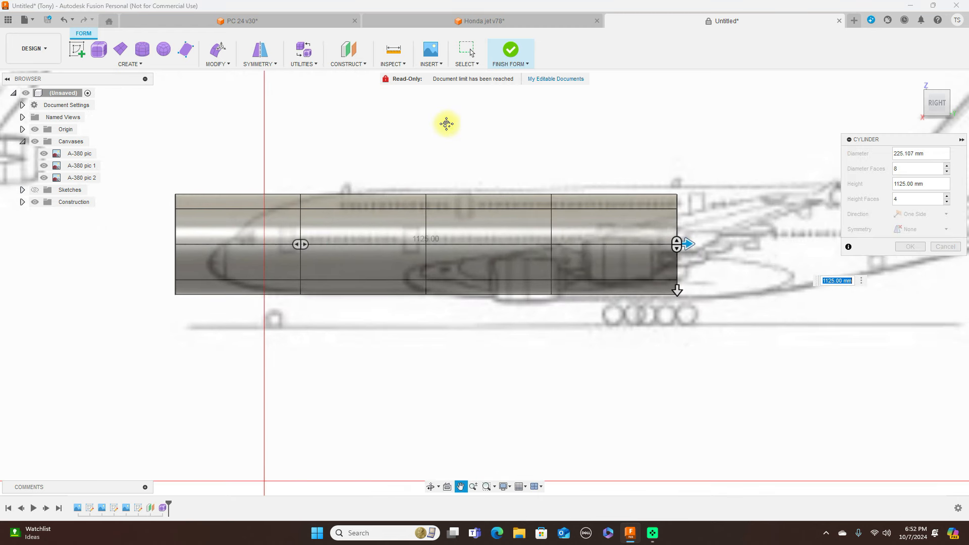
left_click_drag(556, 231, 766, 228)
scroll(541, 161, "down", 4)
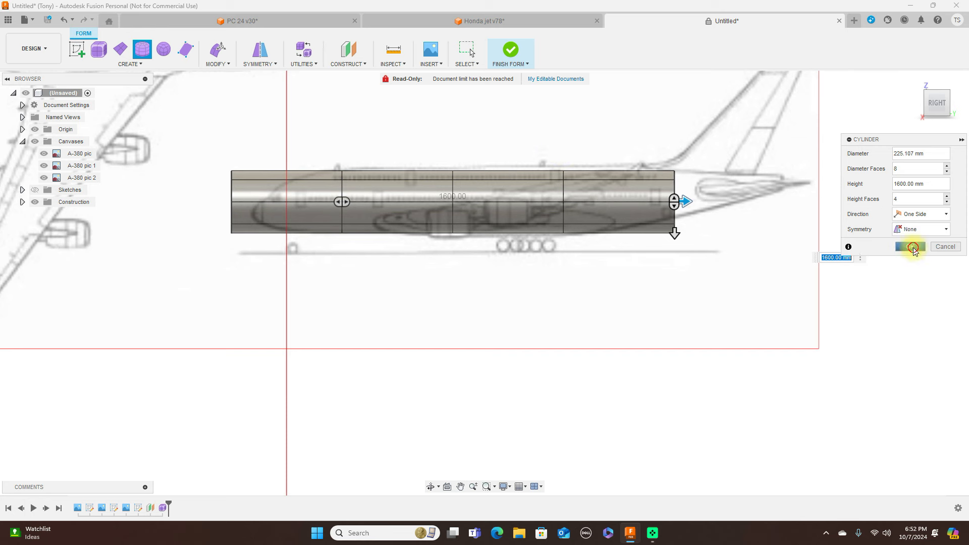
left_click(912, 247)
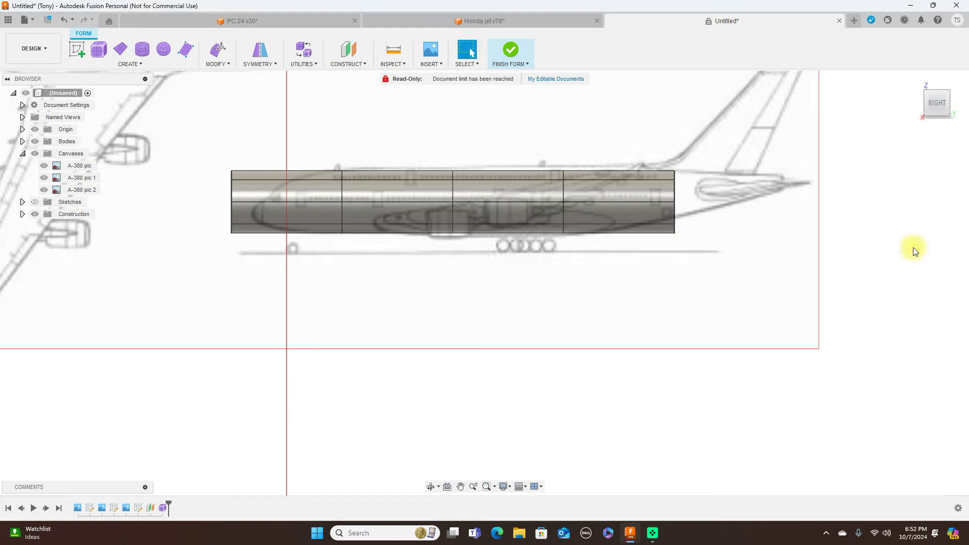
Step: Check the cylinder's fit against the fuselage outlines in the side, front and top canvases
left_click(923, 105)
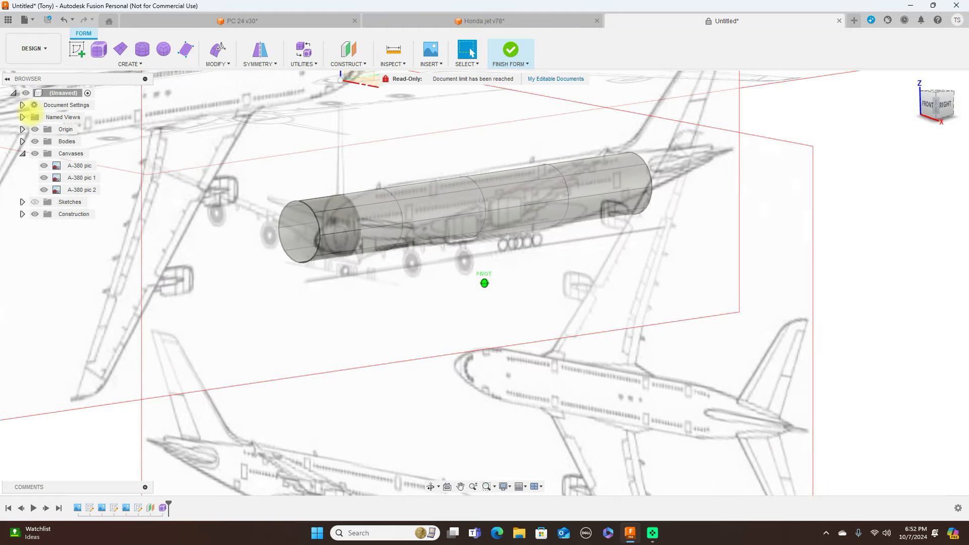
left_click(928, 106)
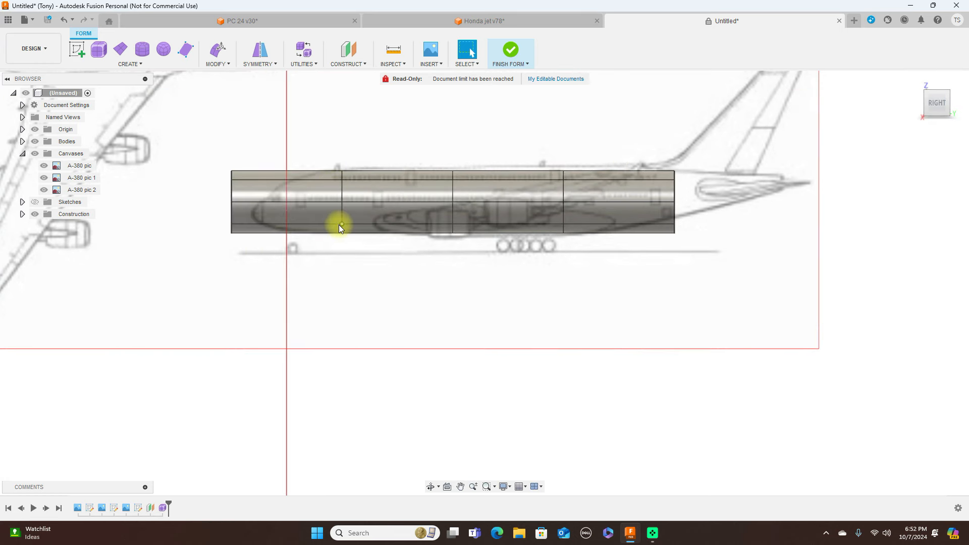
mouse_move(919, 104)
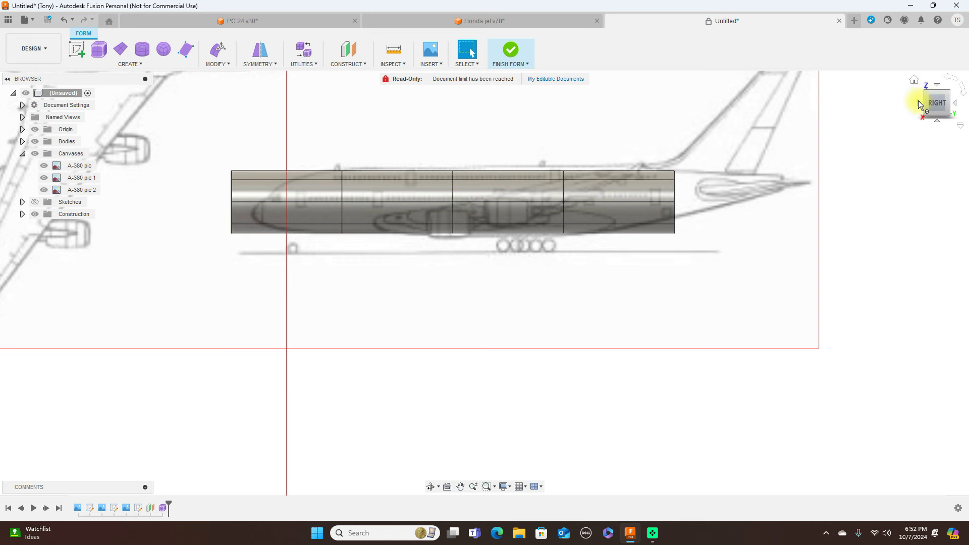
left_click(917, 106)
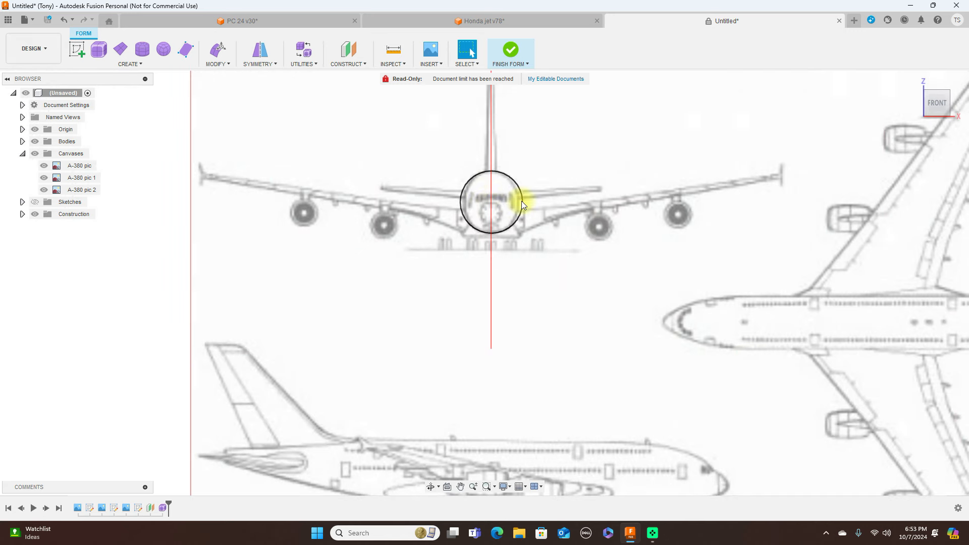
left_click(950, 104)
mouse_move(941, 88)
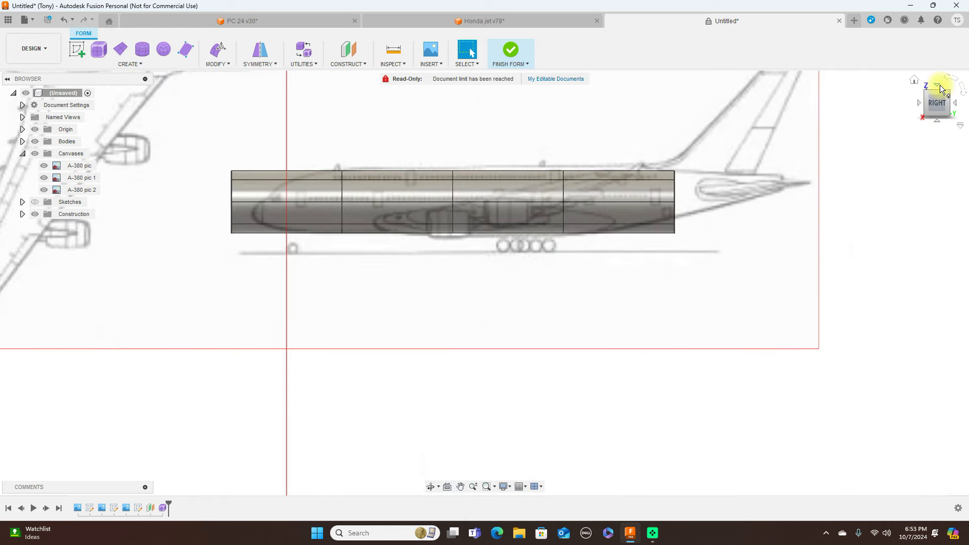
left_click(939, 87)
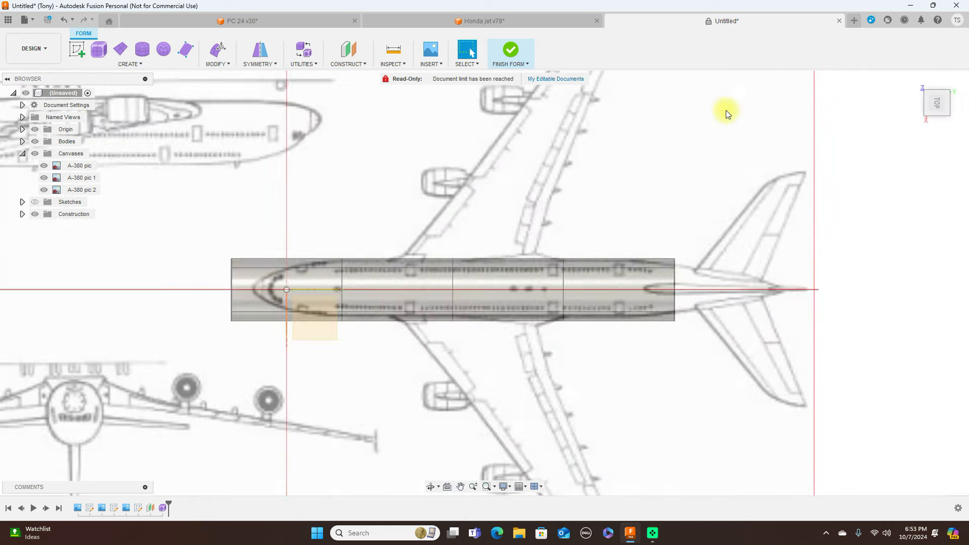
scroll(550, 200, "up", 2)
middle_click_drag(549, 200, 607, 138)
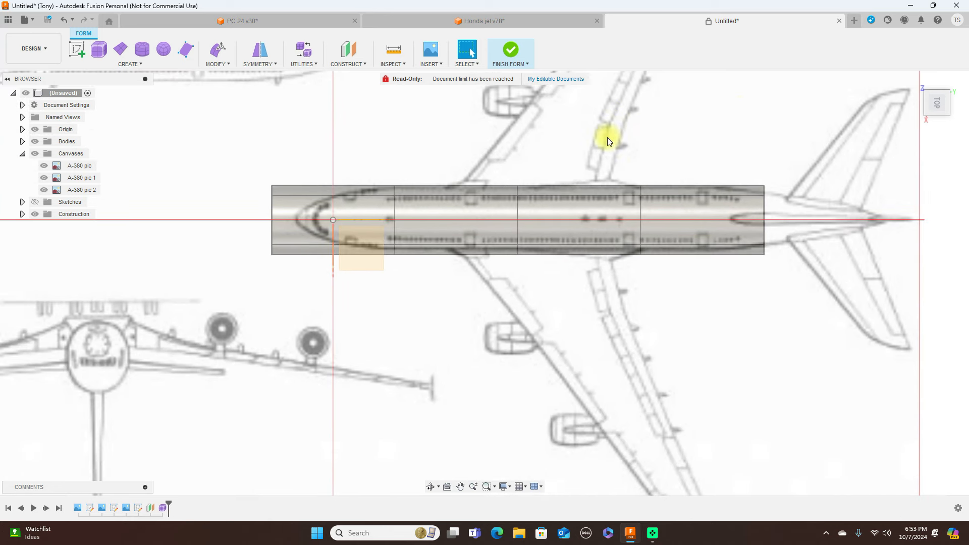
scroll(613, 347, "up", 3)
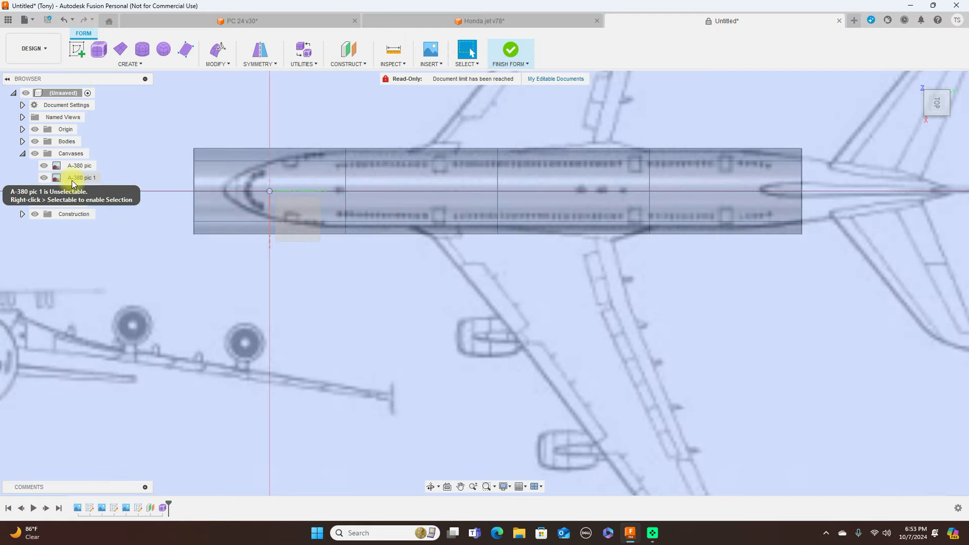
Step: Edit the A-380 pic 1 canvas, shifting it about 4 mm in X to centre the top-view fuselage on the cylinder
right_click(73, 180)
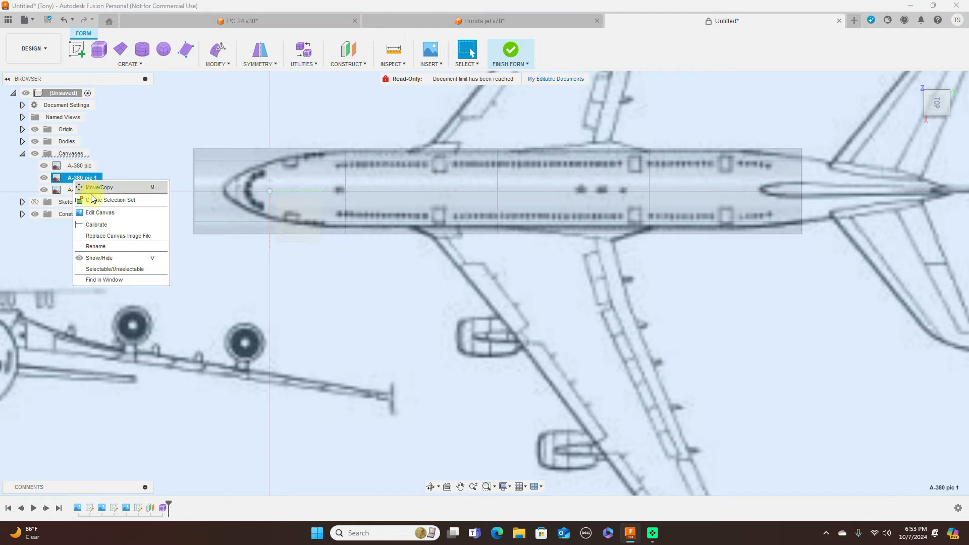
left_click(105, 214)
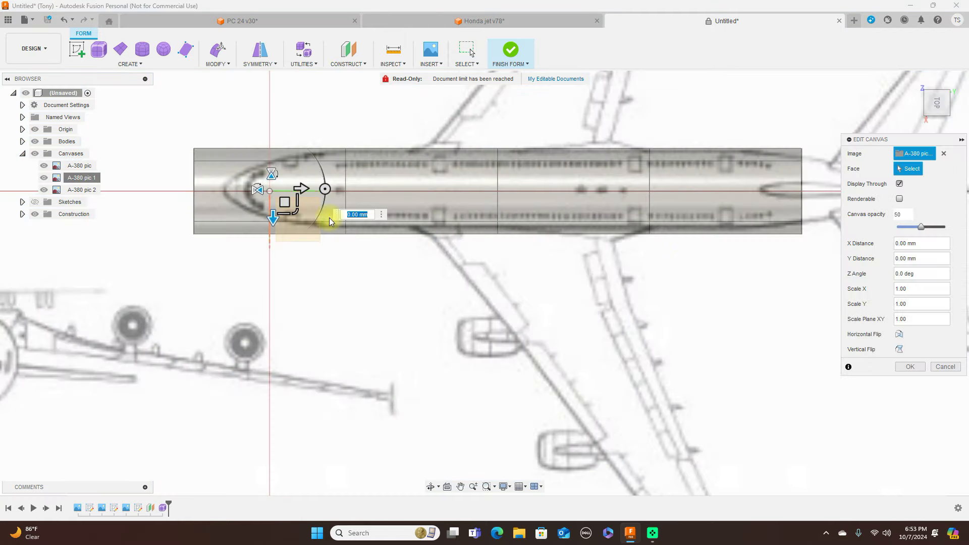
left_click(285, 203)
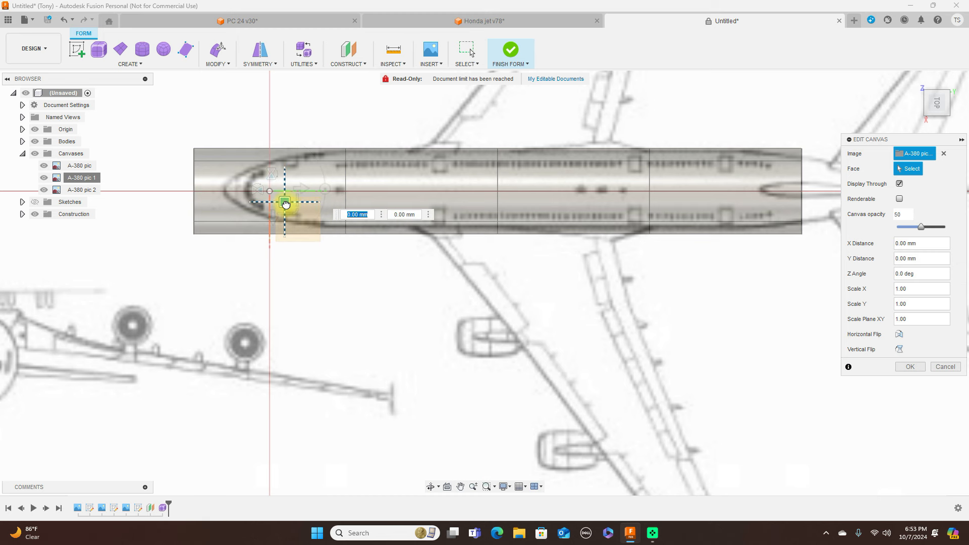
type("1.329 mm")
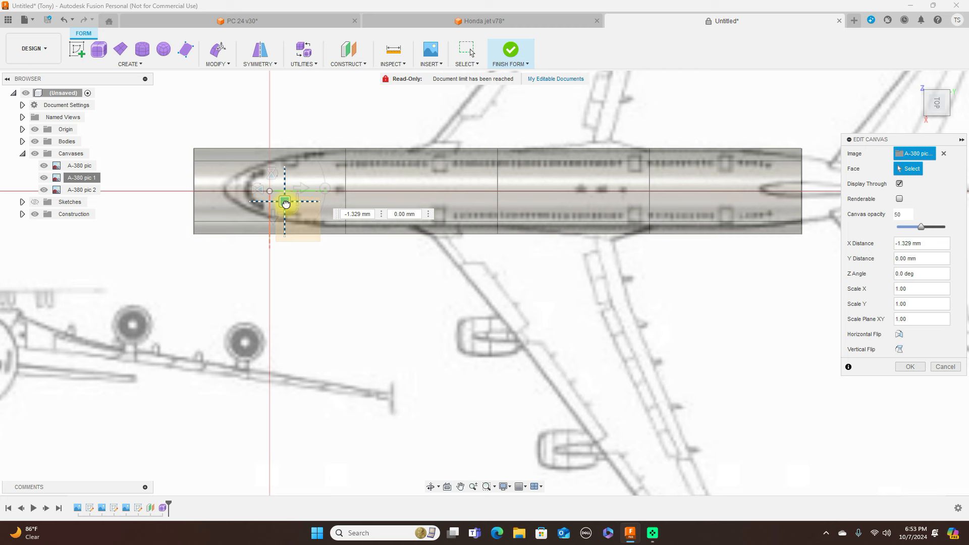
left_click_drag(286, 204, 286, 206)
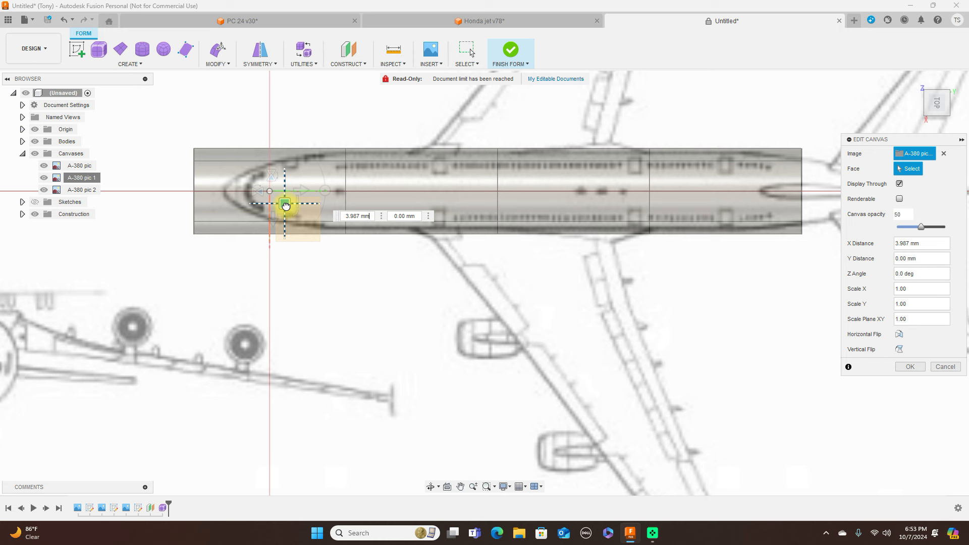
left_click(916, 366)
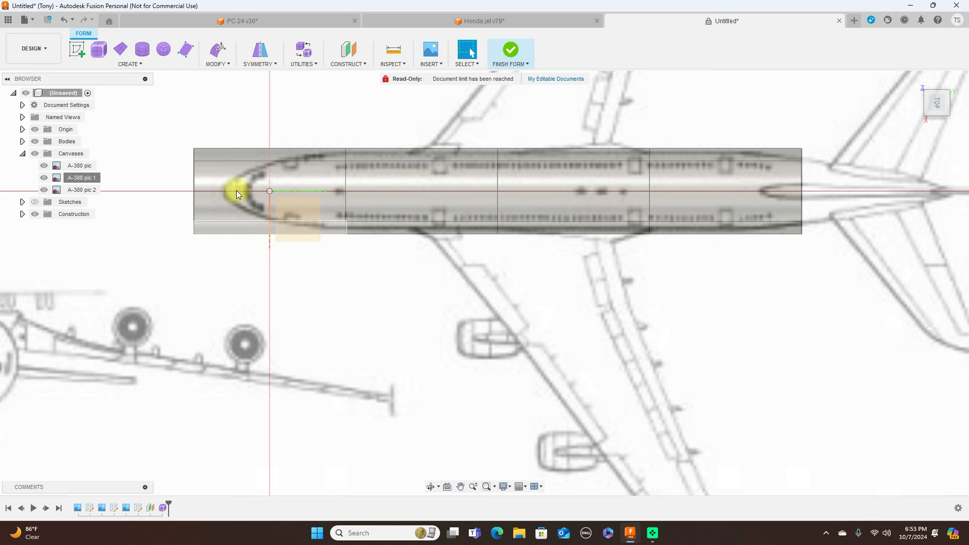
Step: Compare the cylinder with the fuselage again in the side, front and top views after the canvas shift
mouse_move(959, 101)
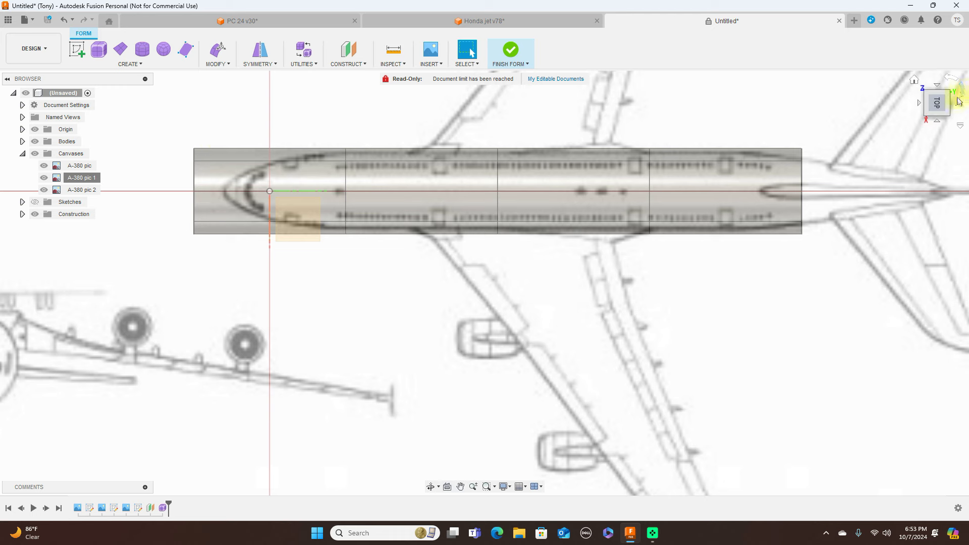
left_click(938, 119)
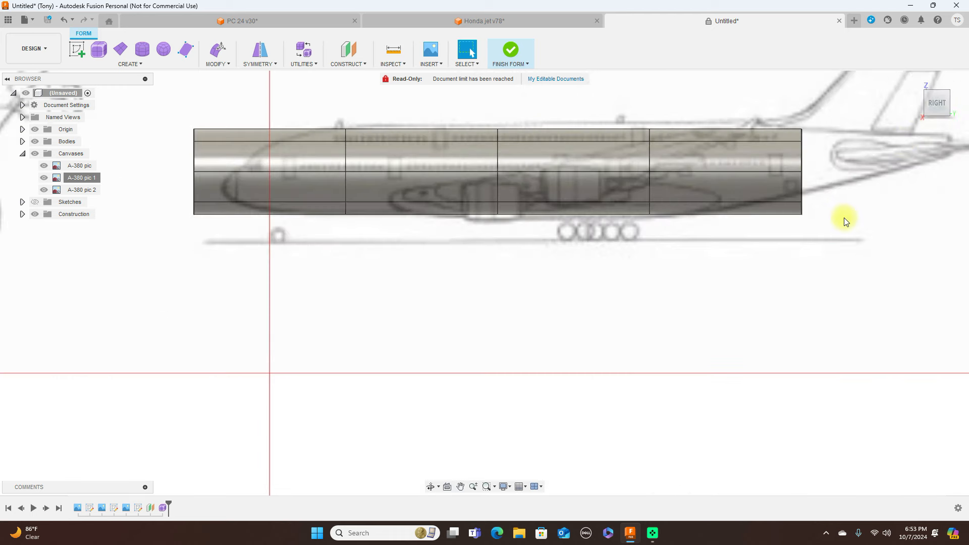
middle_click_drag(847, 217, 708, 289)
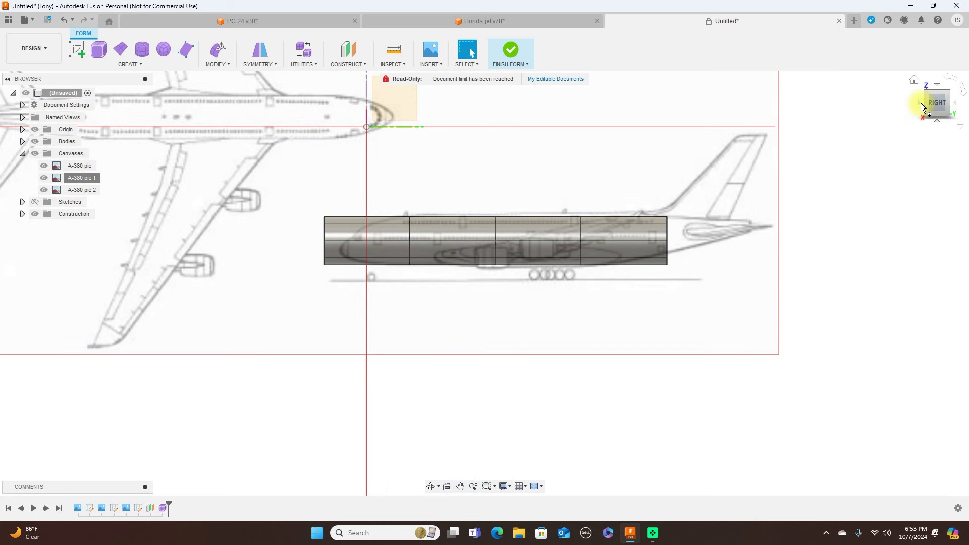
left_click(920, 103)
scroll(619, 226, "up", 2)
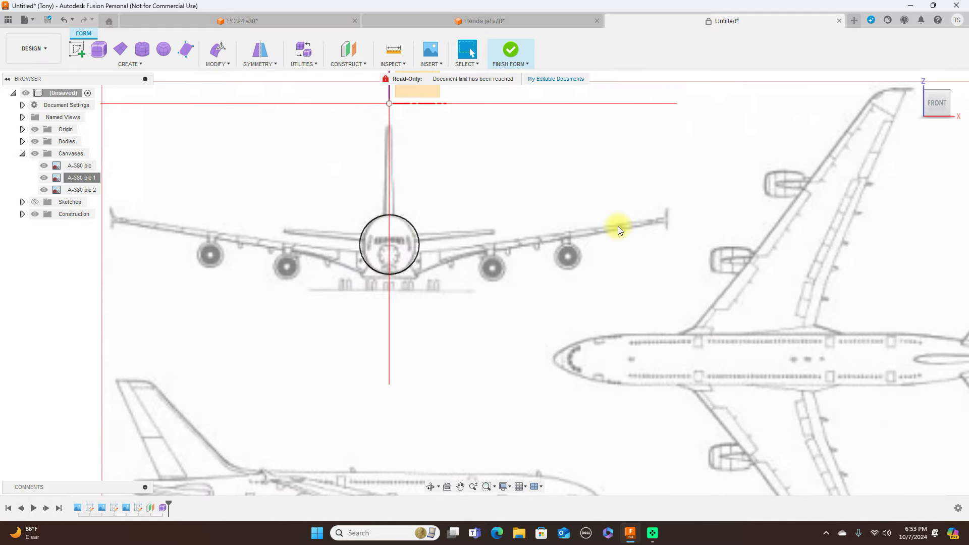
middle_click_drag(578, 259, 646, 271)
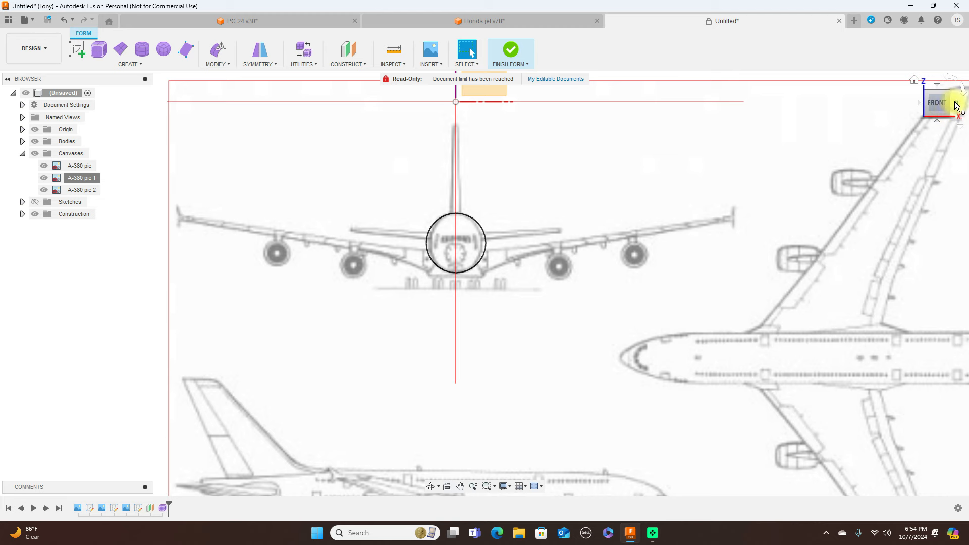
left_click(957, 106)
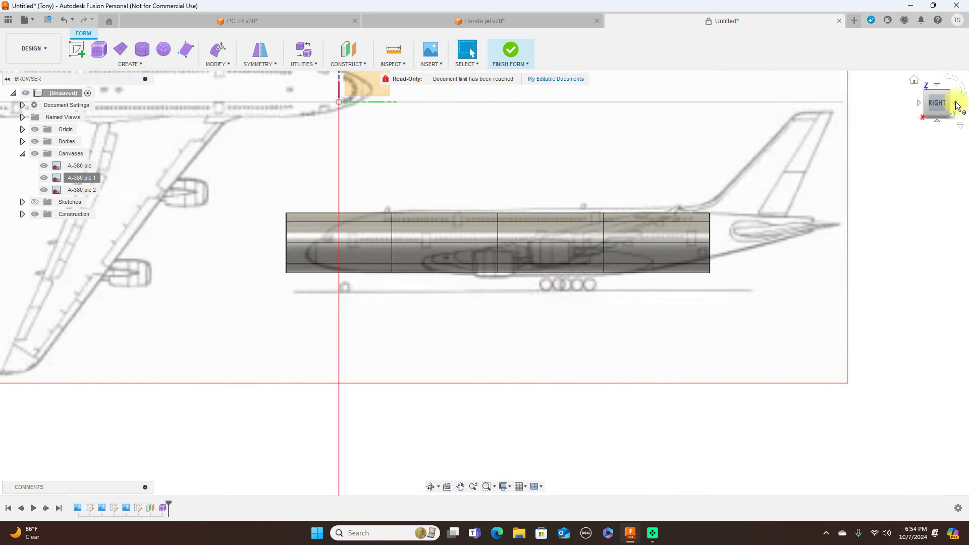
left_click(919, 106)
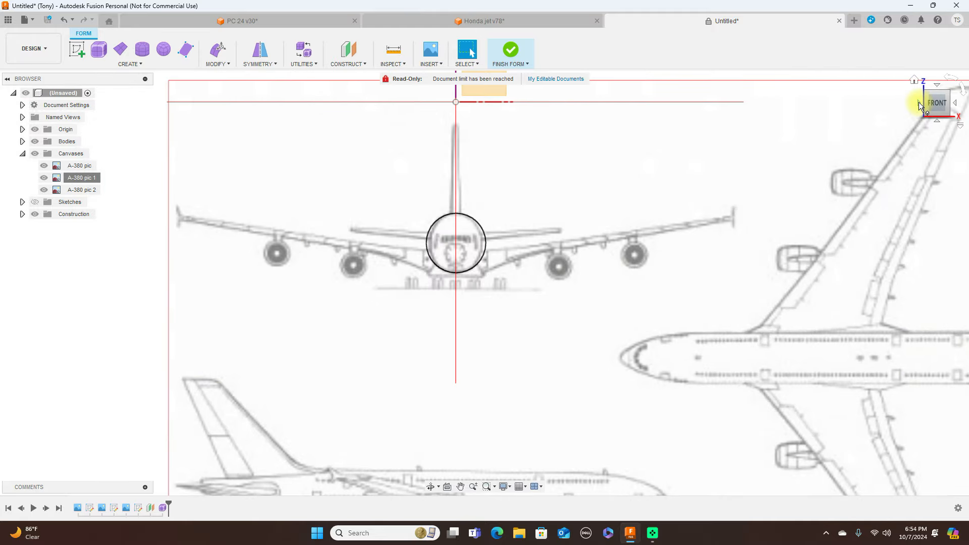
left_click(958, 106)
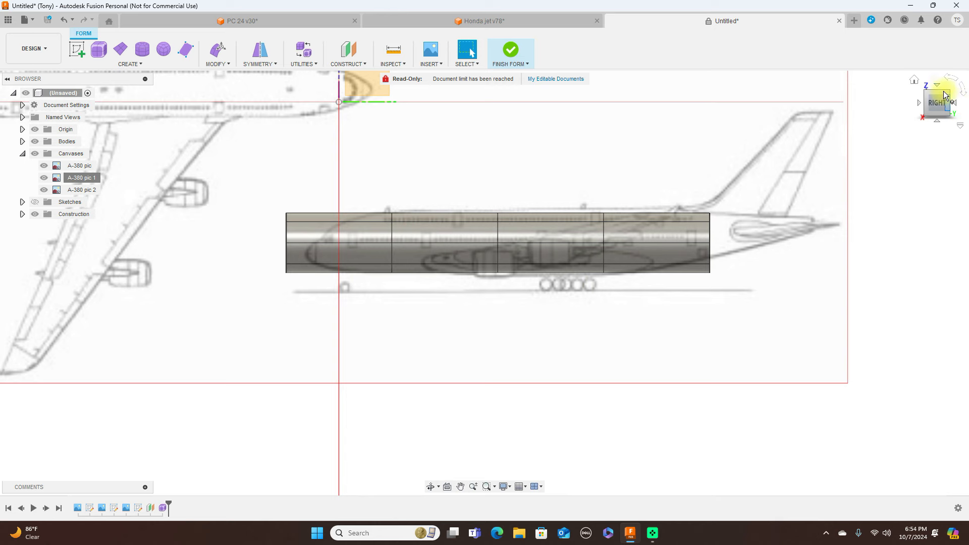
left_click(939, 87)
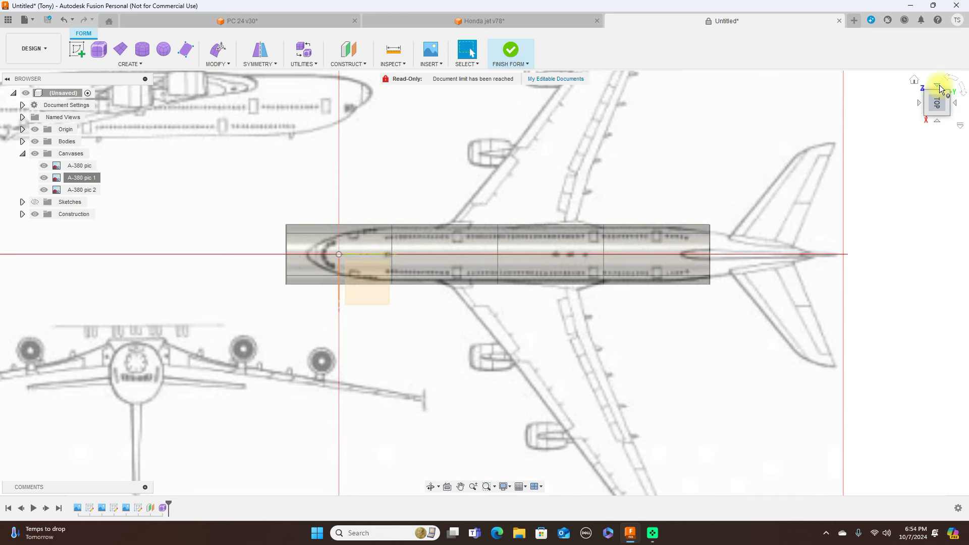
left_click(938, 121)
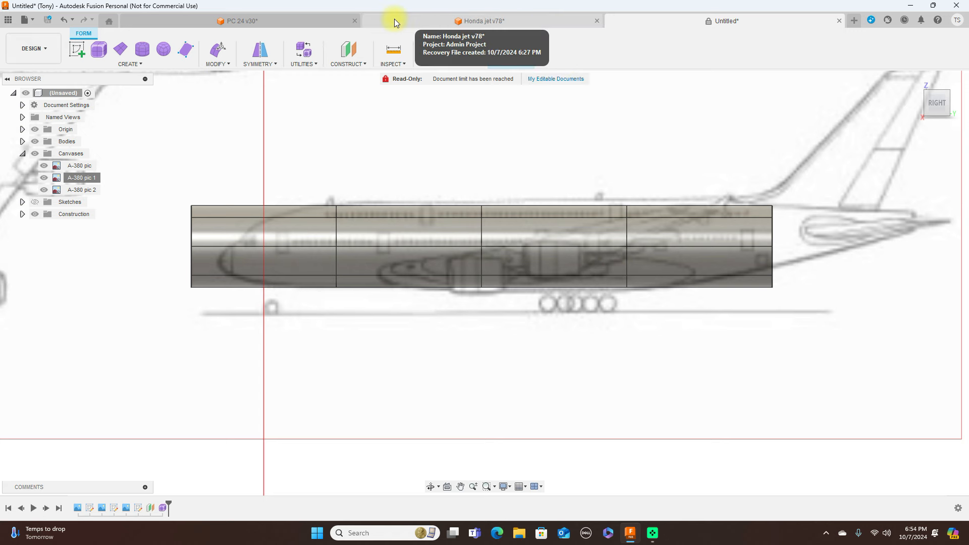
Step: Review the PC 24 v30 and Honda jet v78 designs, hiding the Honda jet's bodies to examine its side-view canvas
left_click(285, 20)
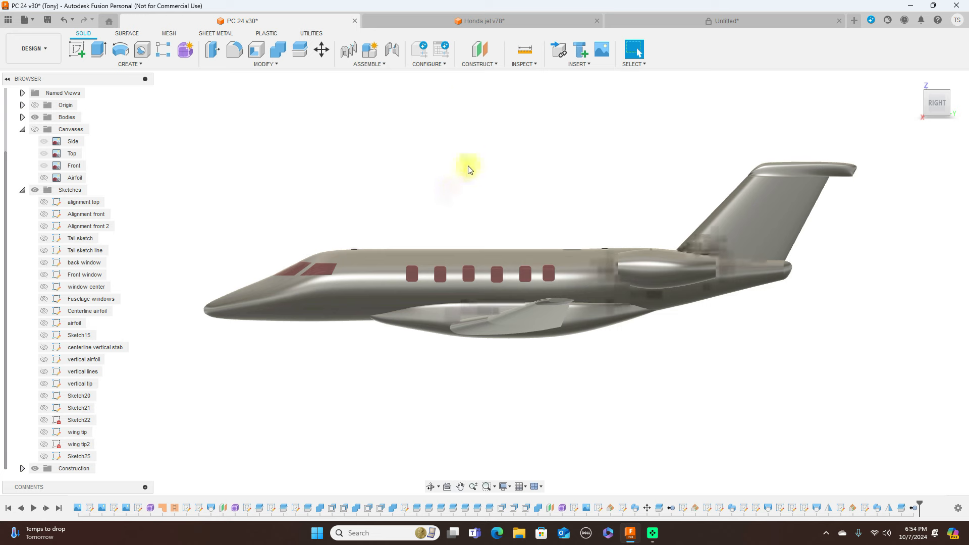
left_click(527, 21)
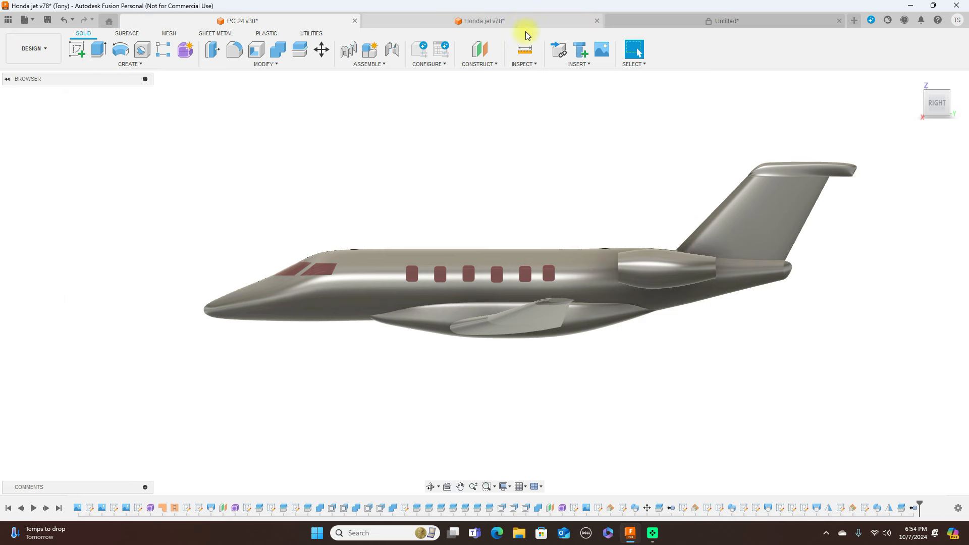
scroll(551, 185, "up", 2)
scroll(561, 234, "down", 2)
middle_click_drag(560, 235, 572, 171)
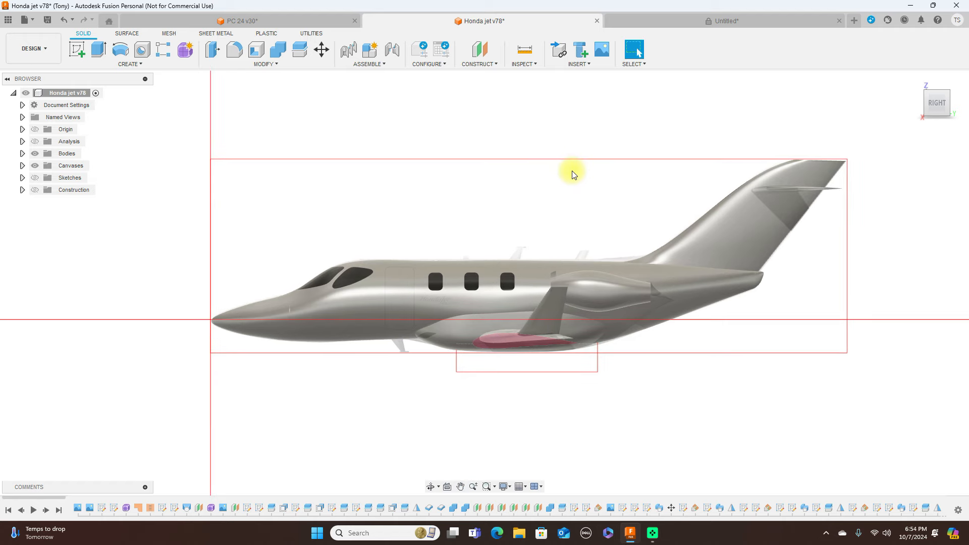
left_click(927, 104)
left_click_drag(928, 106, 852, 105)
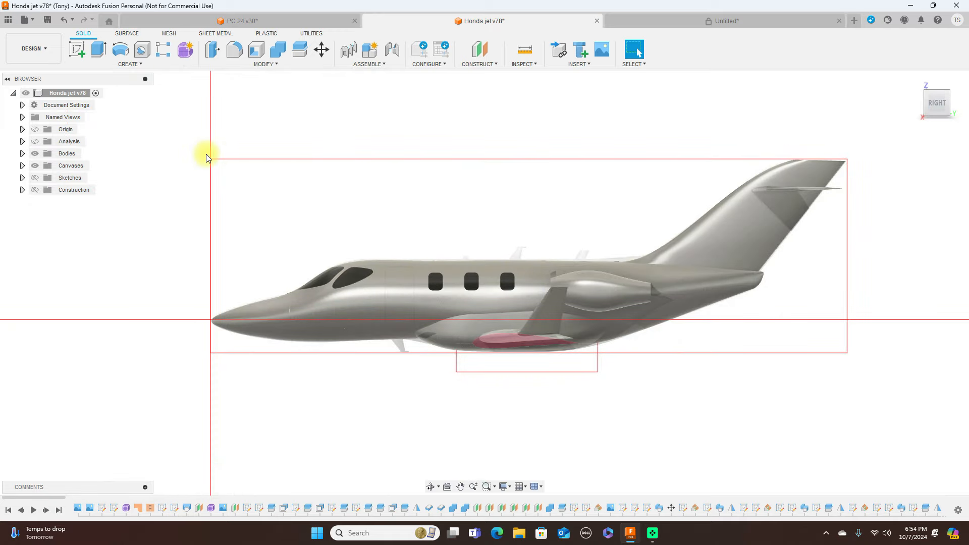
left_click(65, 154)
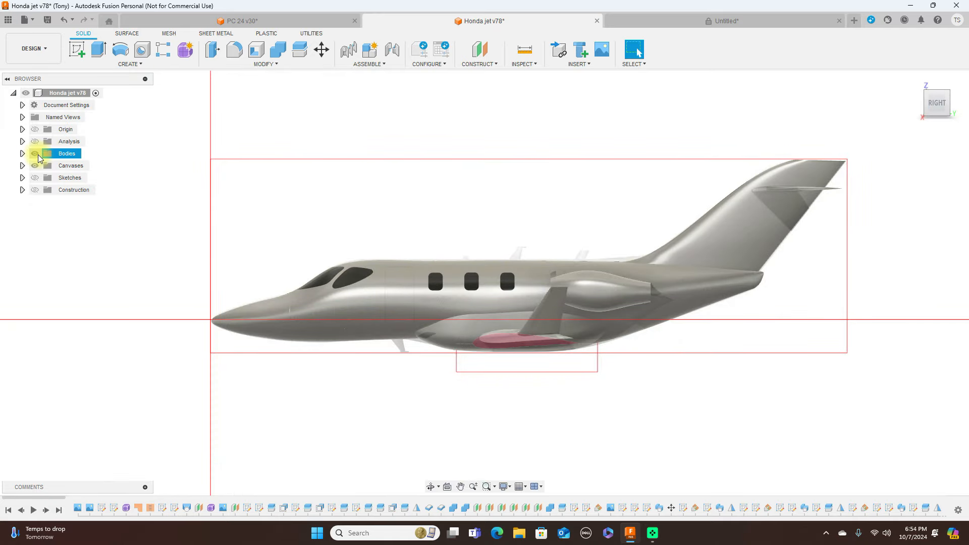
left_click(34, 153)
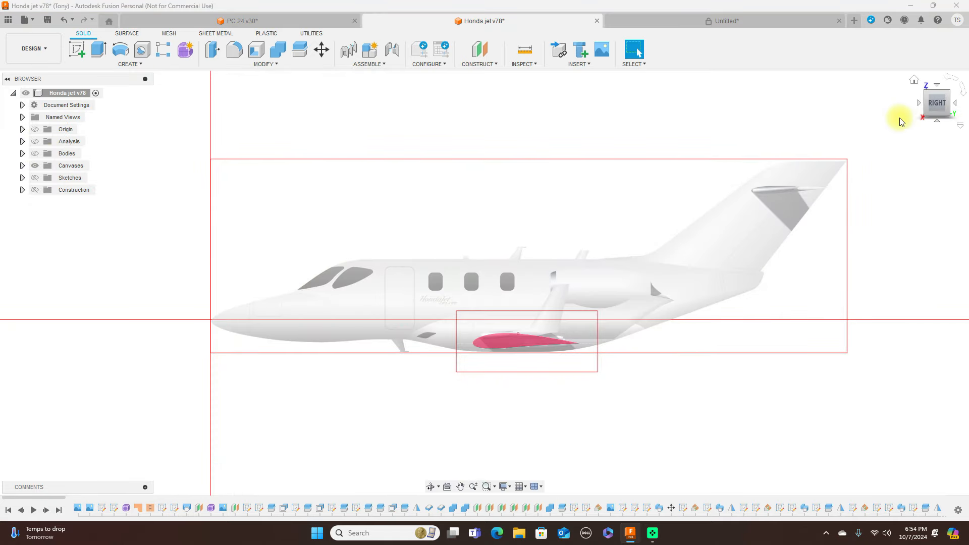
Step: Show the Honda jet's bodies again and hide its canvases to view the finished model from the right side
left_click(34, 153)
left_click(34, 165)
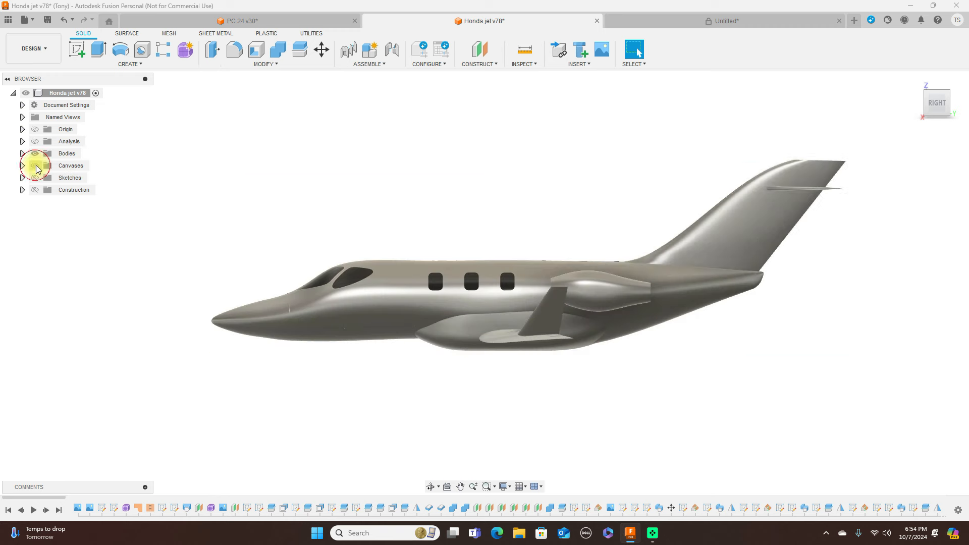
left_click_drag(927, 106, 17, 93)
left_click(937, 103)
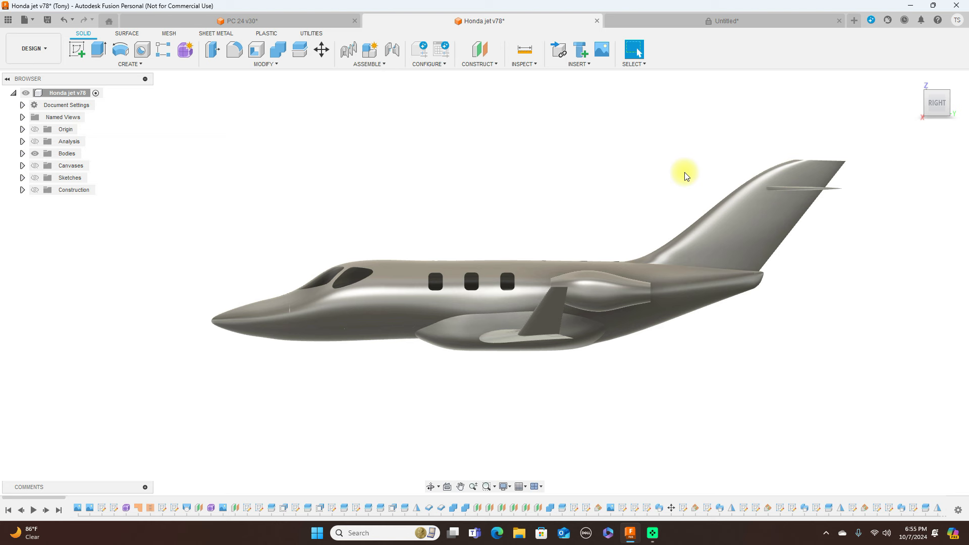
left_click(752, 19)
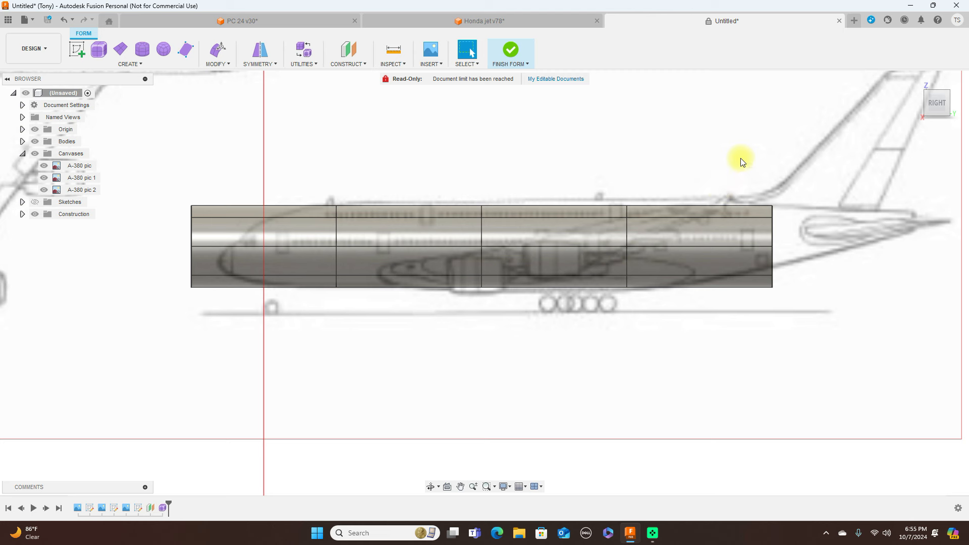
left_click(839, 20)
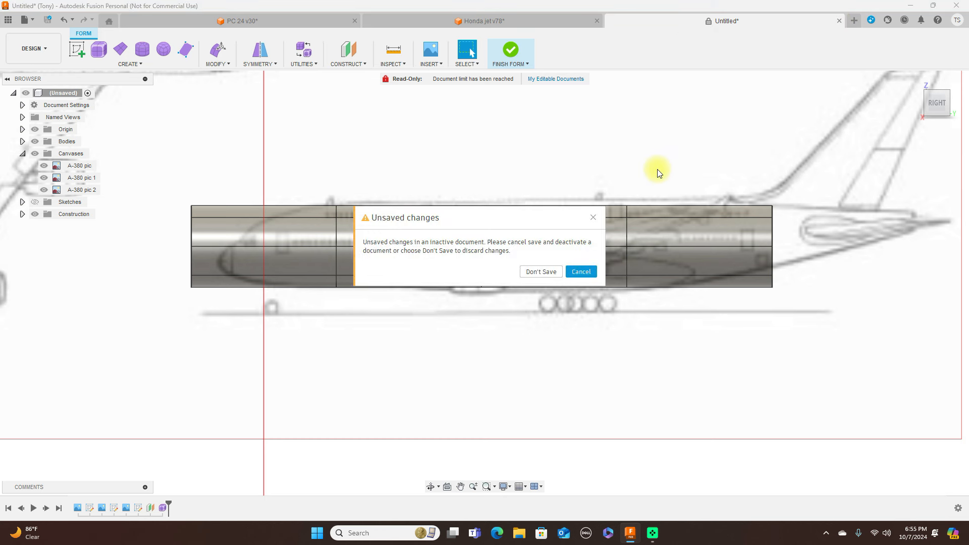
left_click(581, 273)
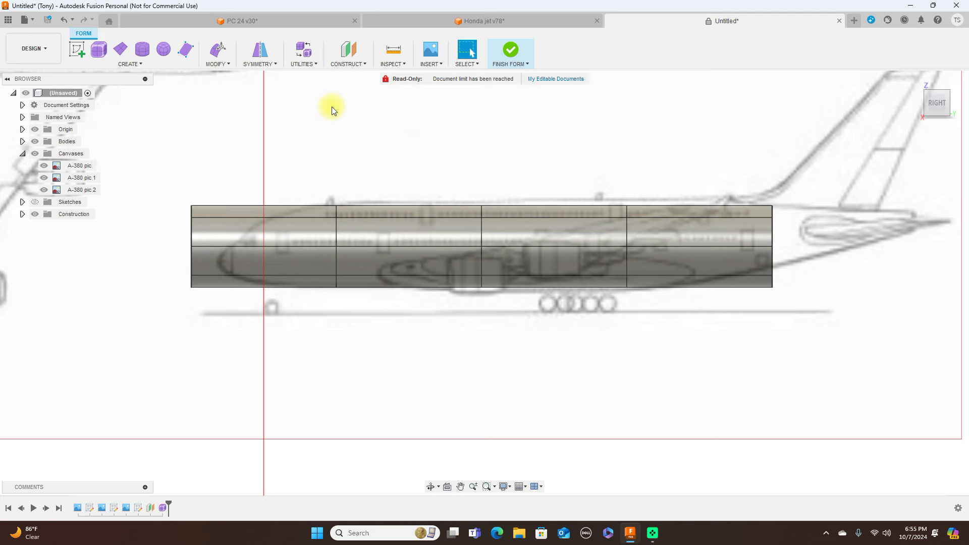
Step: Switch to the PC 24 v30 design and examine the jet's fuselage and belly shape in the side view
left_click(281, 21)
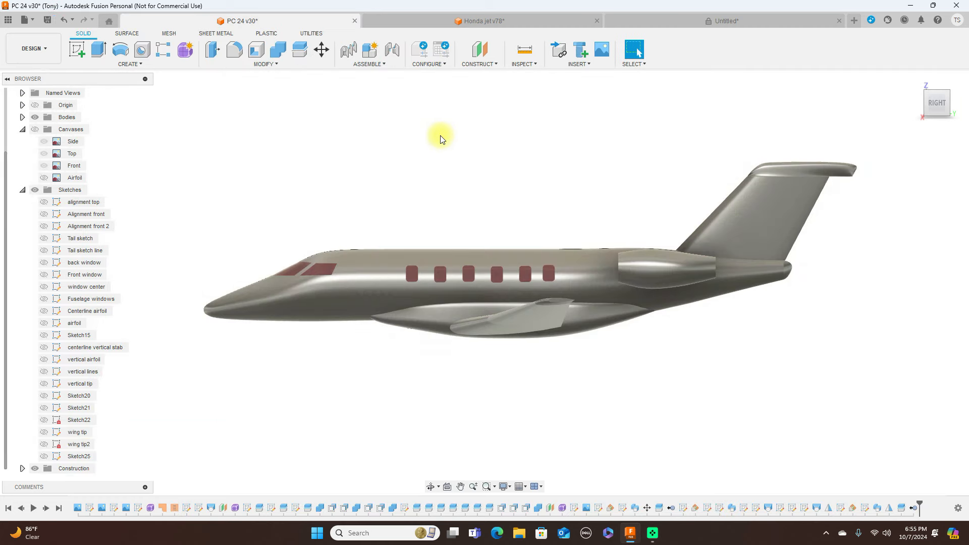
scroll(446, 157, "down", 1)
middle_click_drag(449, 163, 512, 159)
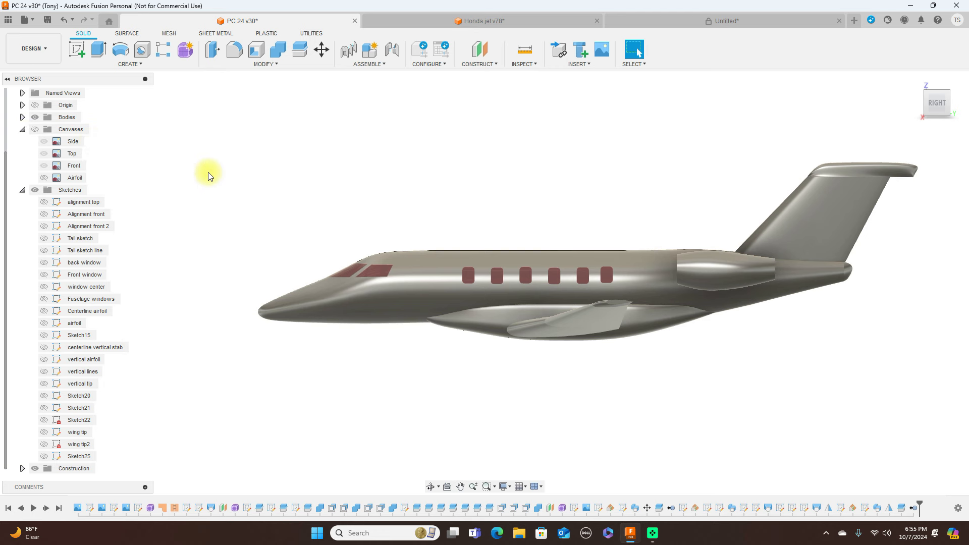
scroll(210, 173, "up", 1)
left_click_drag(418, 167, 414, 167)
key("Escape")
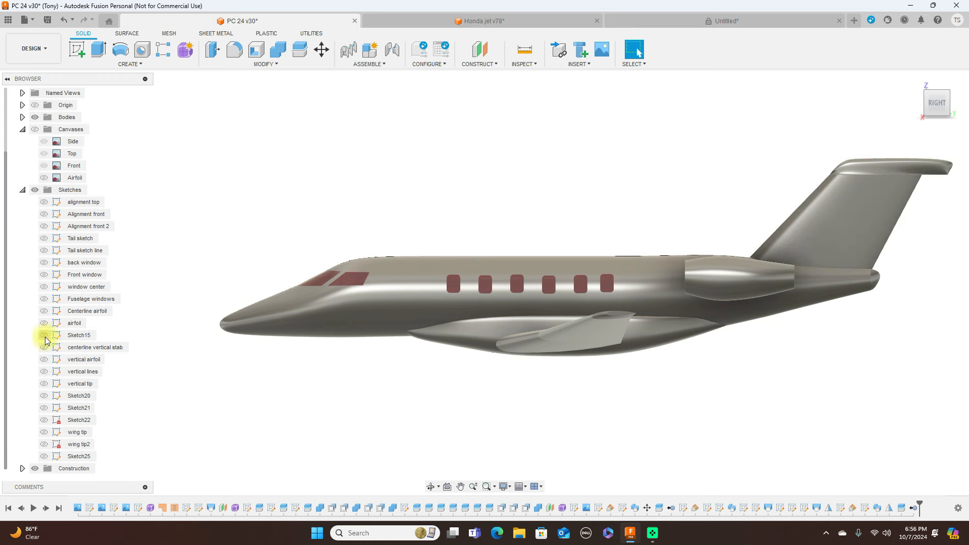
Step: Show the belly pan construction plane and inspect its position on the PC 24 fuselage from an angle and from the right
left_click(22, 470)
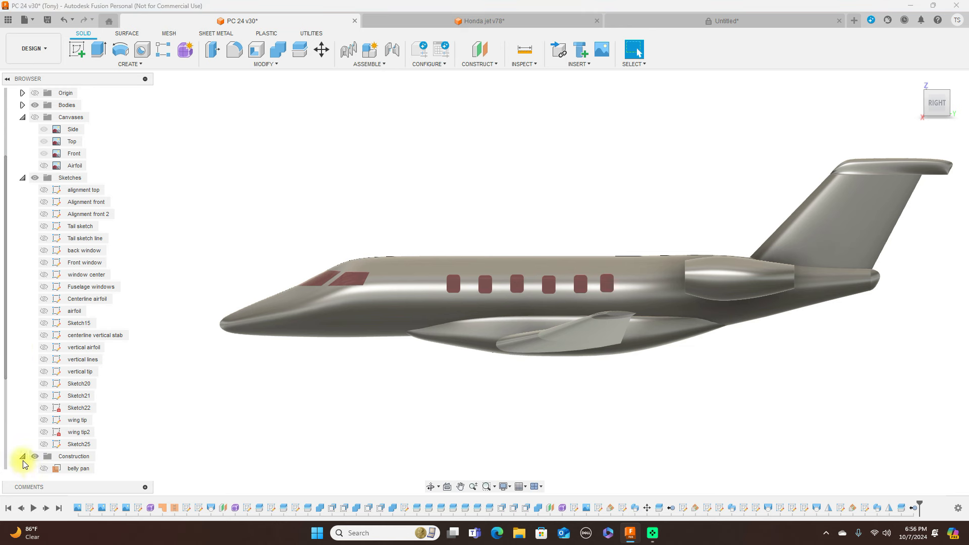
left_click(24, 458)
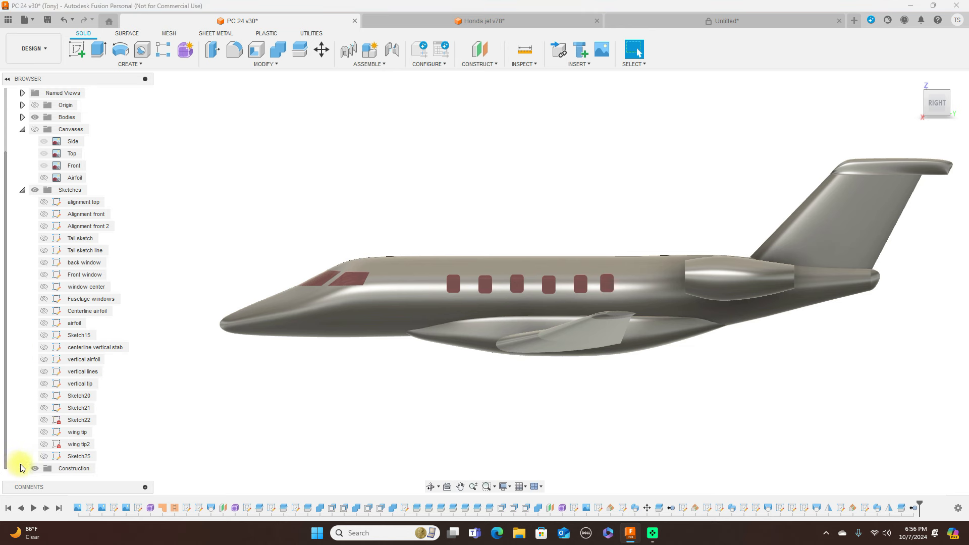
left_click(23, 469)
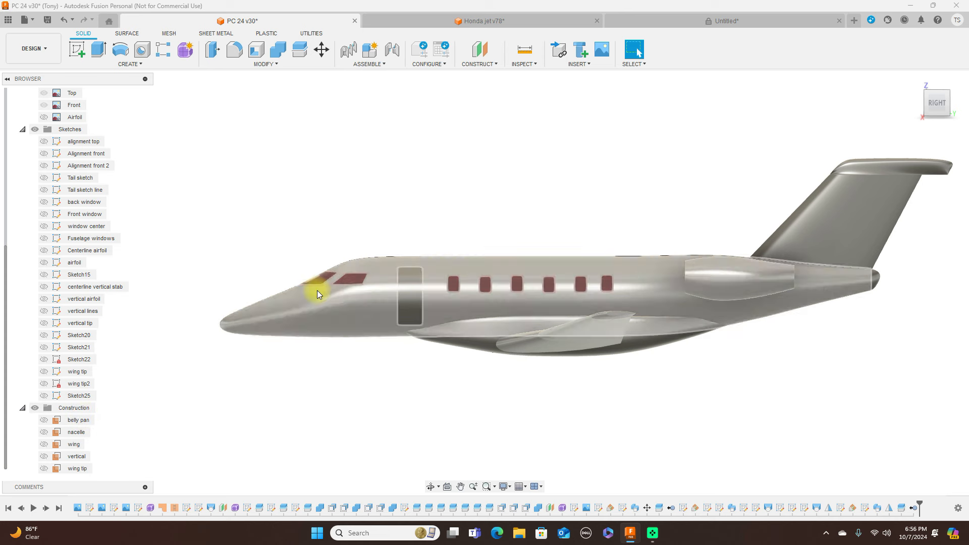
left_click(47, 422)
left_click(45, 421)
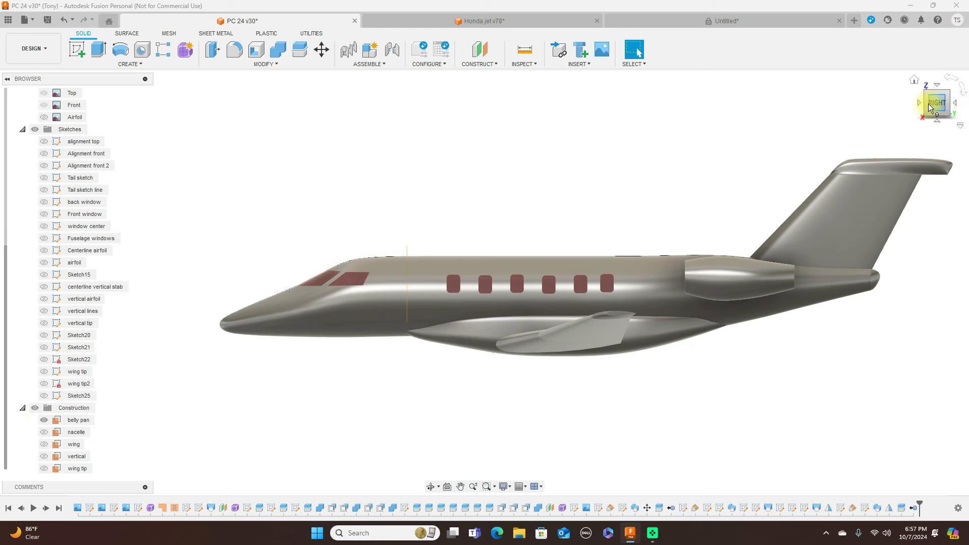
left_click(960, 118)
left_click_drag(60, 113, 74, 122)
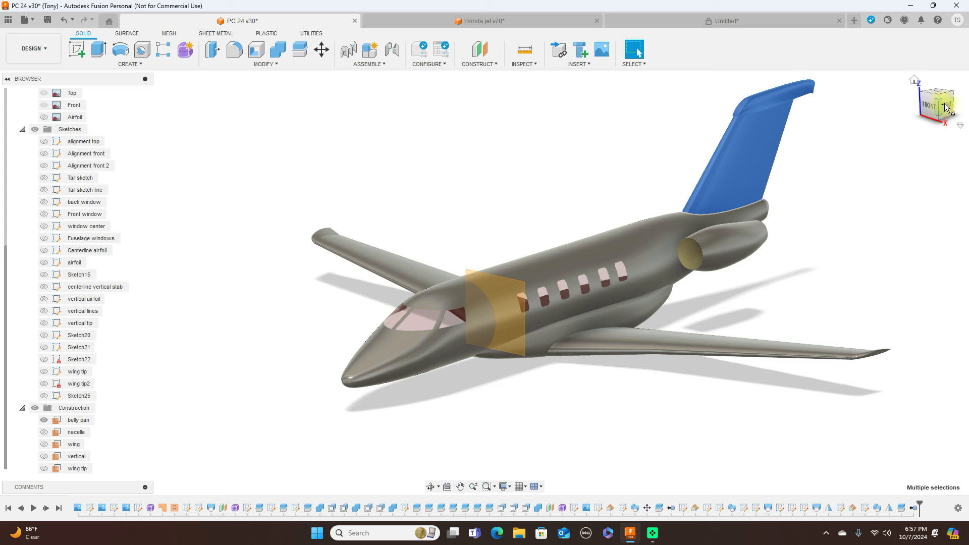
left_click(938, 106)
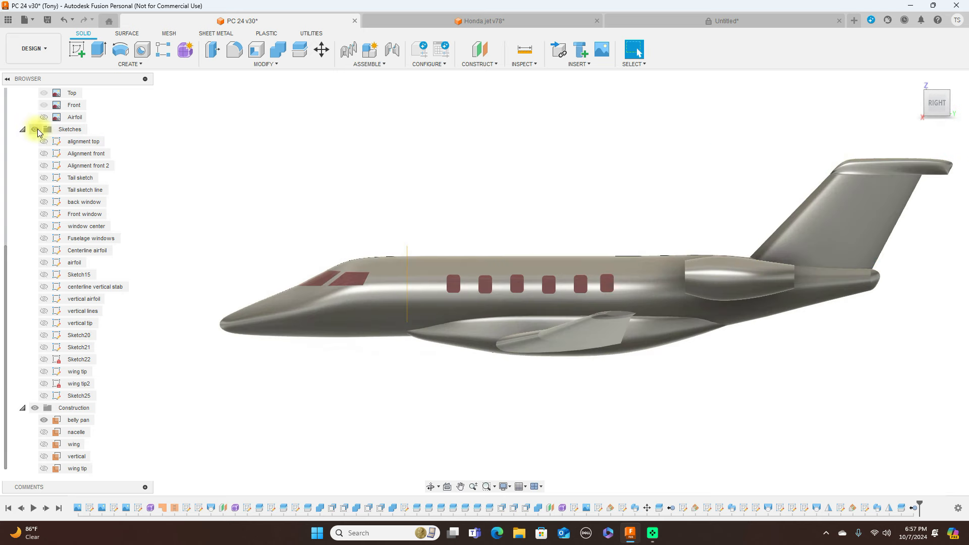
Step: Collapse the PC 24's Sketches, Canvases and Construction folders and hide all its construction geometry
left_click(22, 129)
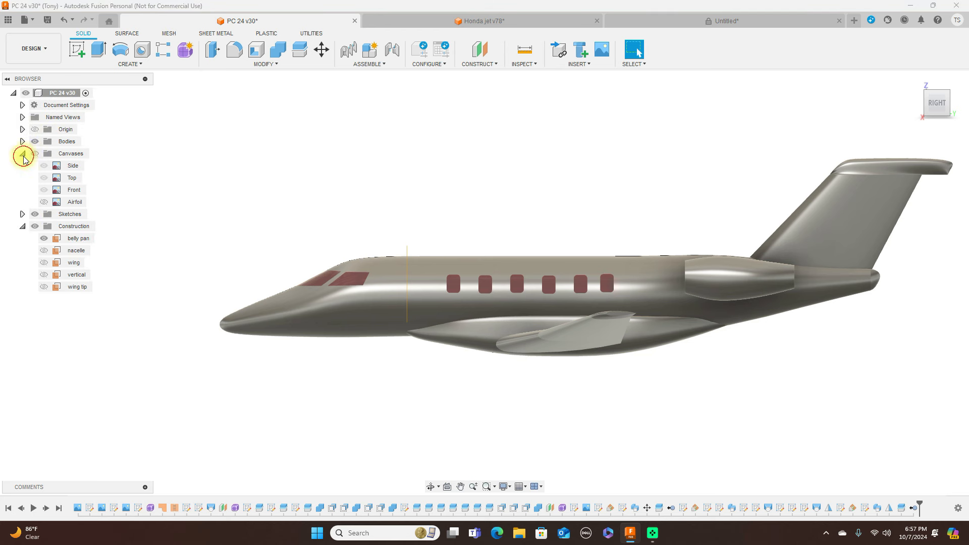
left_click(23, 154)
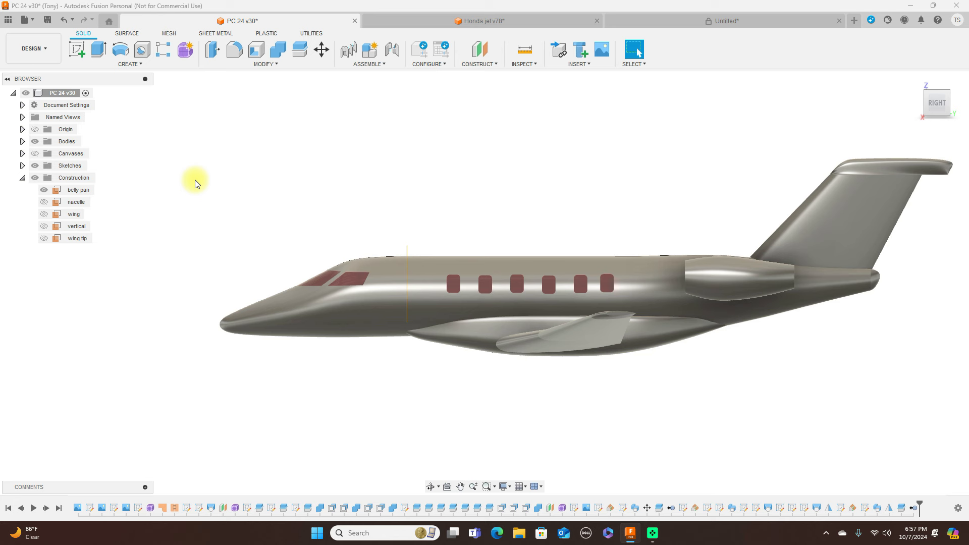
left_click(22, 177)
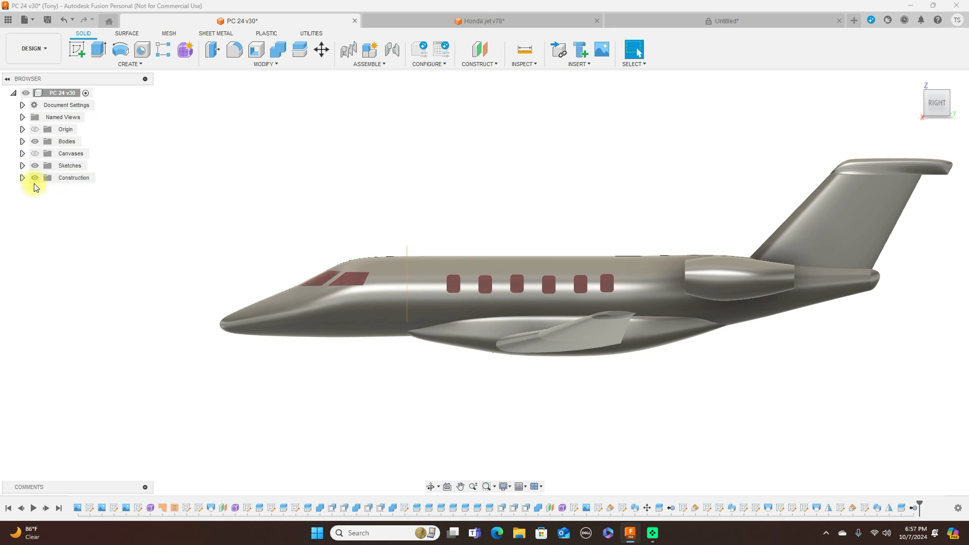
left_click(35, 179)
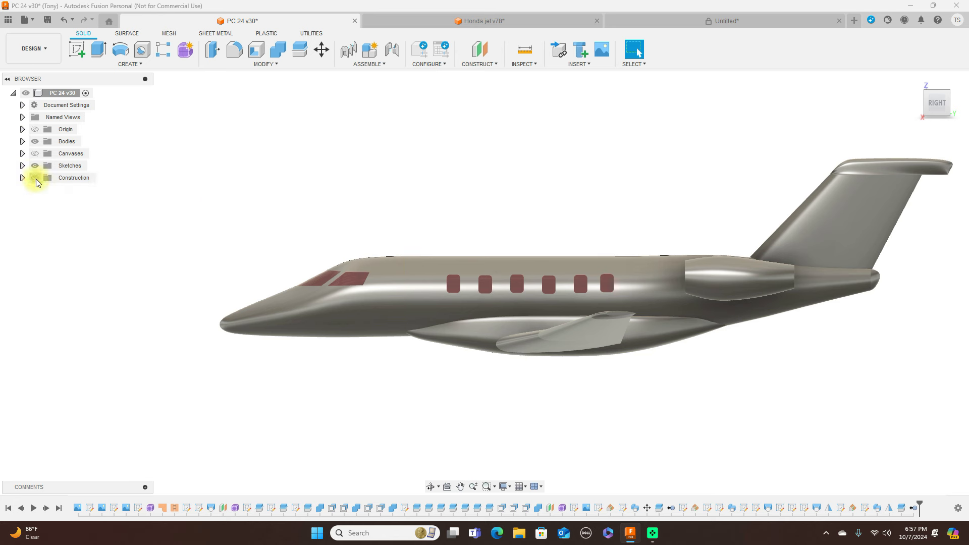
Step: Return to the untitled A-380 design and examine the form cylinder against the canvases from an angle and from the right
left_click(930, 112)
left_click(780, 25)
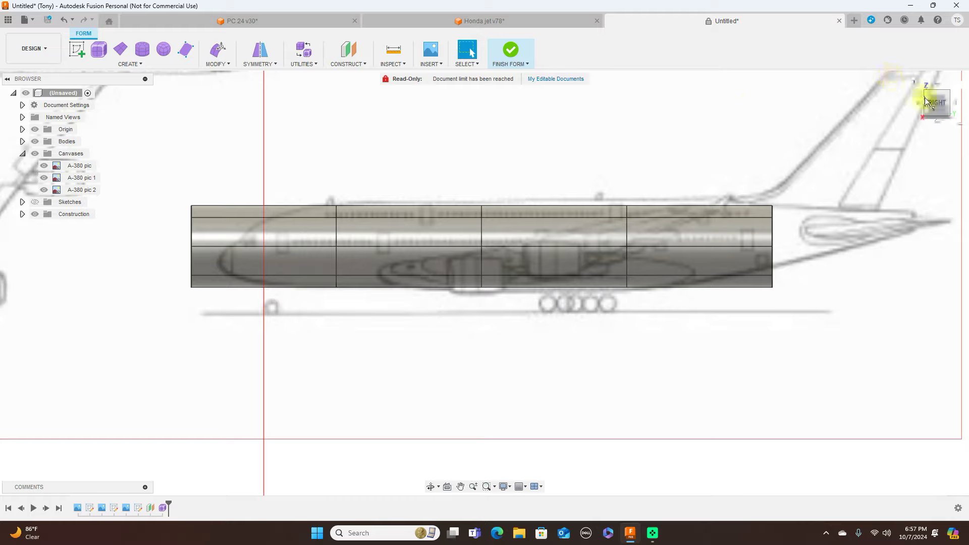
mouse_move(926, 102)
left_mouse_down()
mouse_move(954, 113)
mouse_move(2, 117)
mouse_move(33, 130)
mouse_move(904, 134)
mouse_move(934, 104)
left_mouse_up()
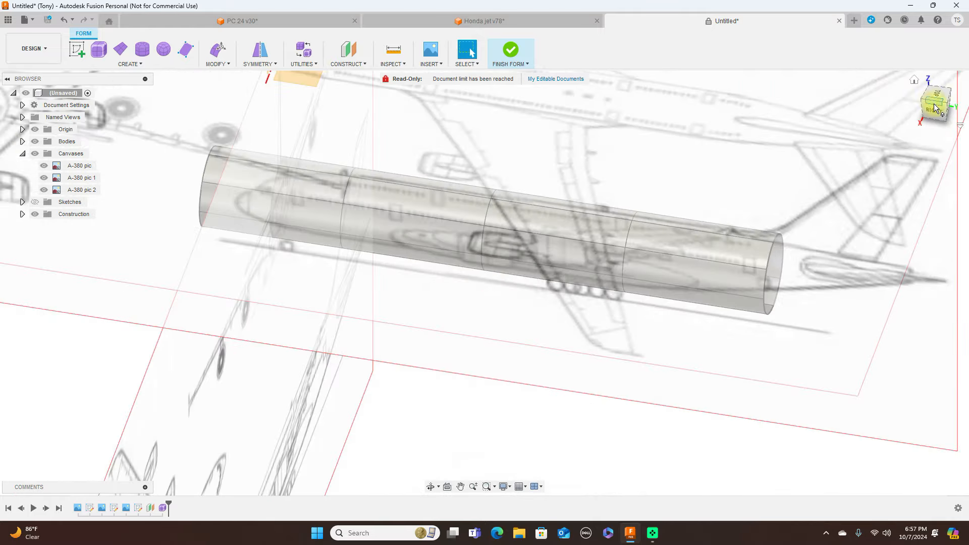
left_click(933, 105)
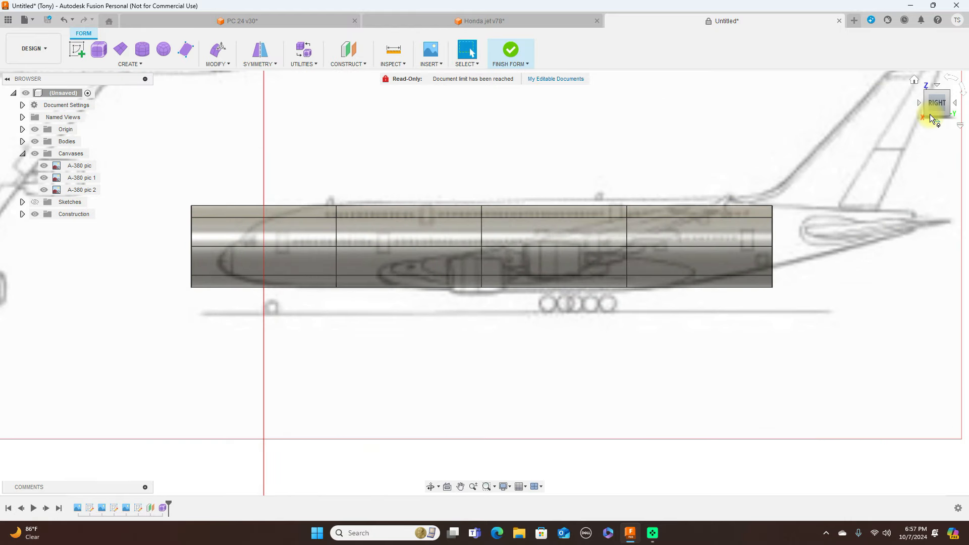